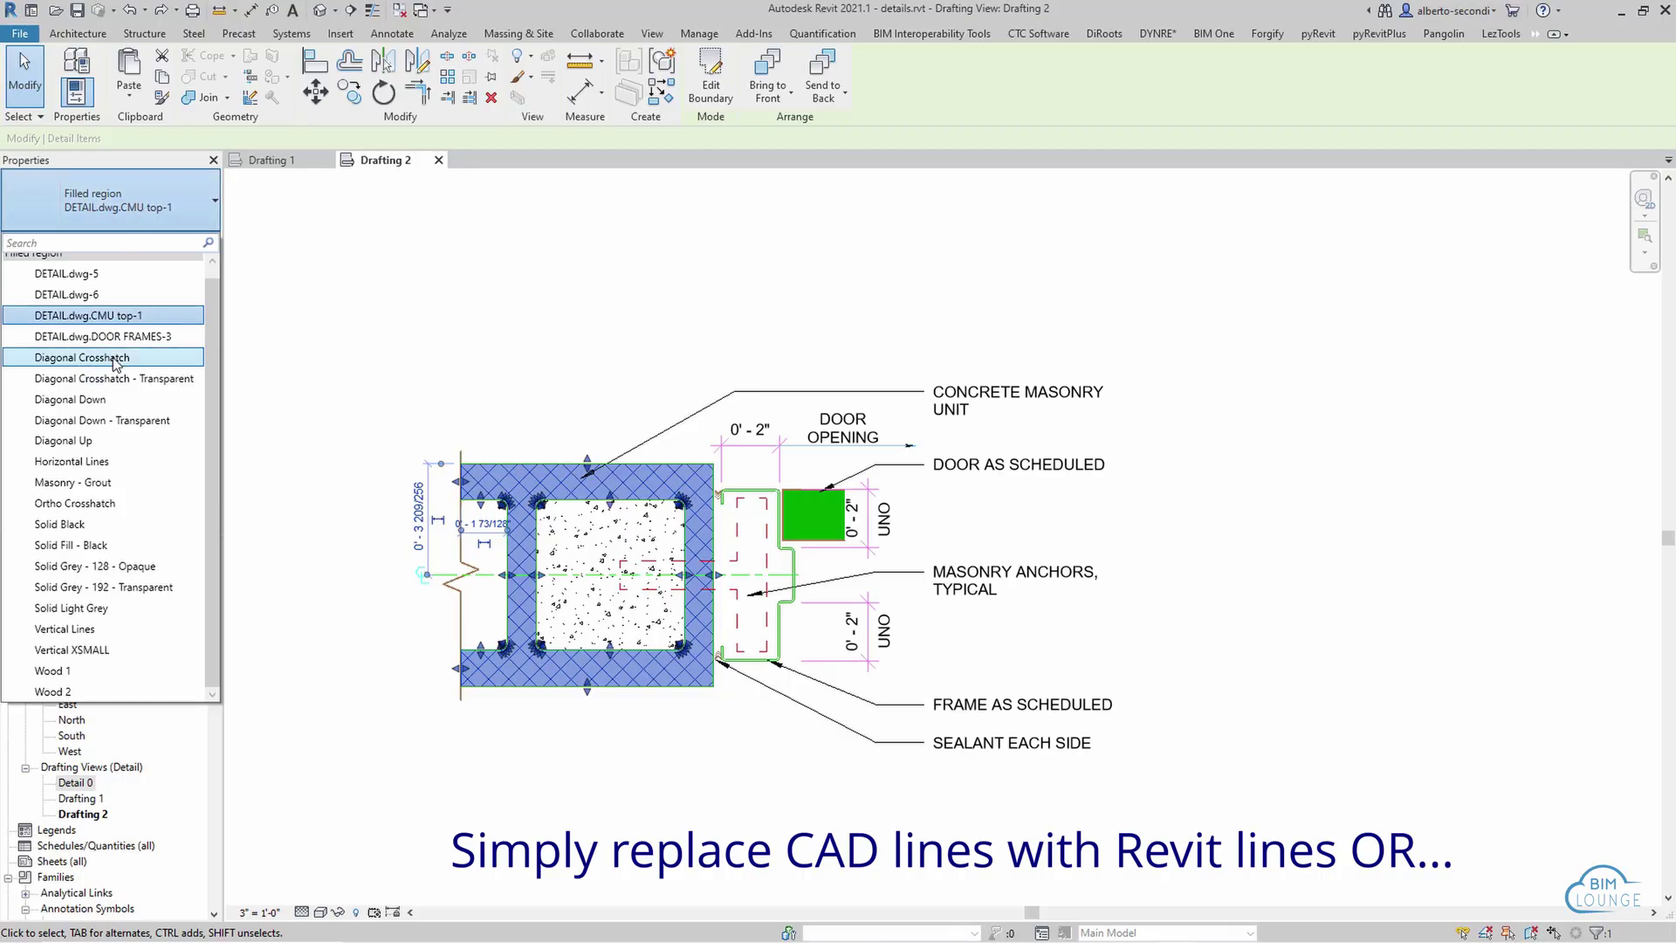
- Change the masonry wall's filled region type to Diagonal Crosshatch
left_click(114, 358)
left_click(599, 347)
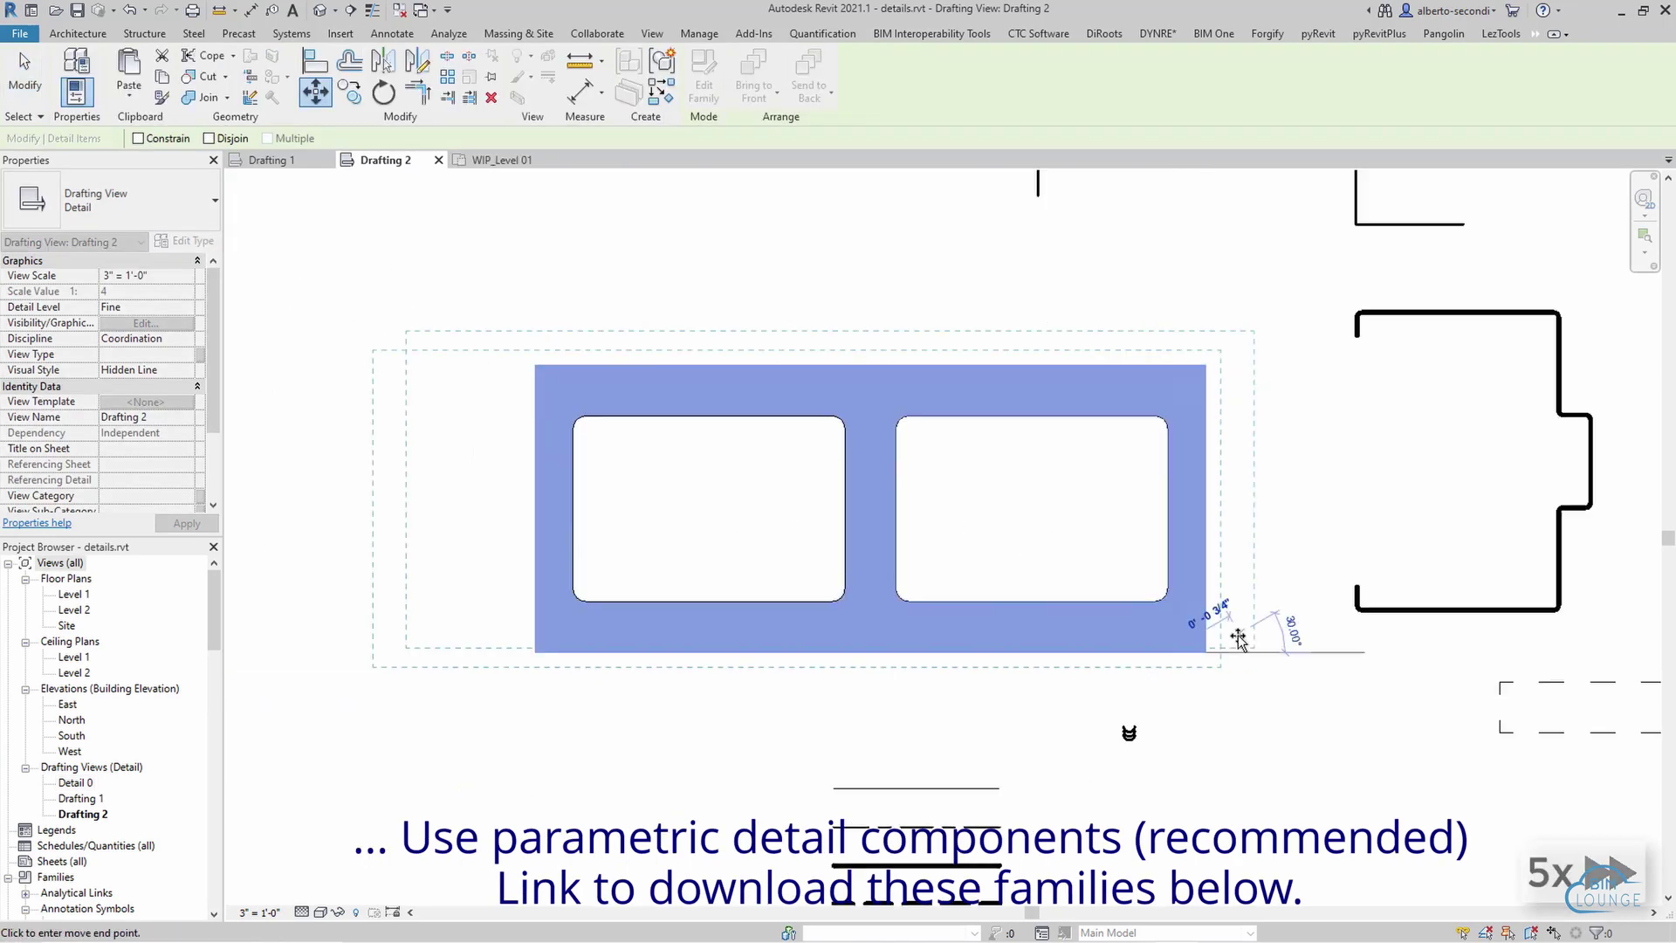
- Move the CMU-Top detail component onto the masonry wall in the door frame detail and change its size type
scroll(1237, 639, "down", 4)
scroll(523, 689, "up", 2)
left_click(482, 637)
scroll(873, 733, "down", 3)
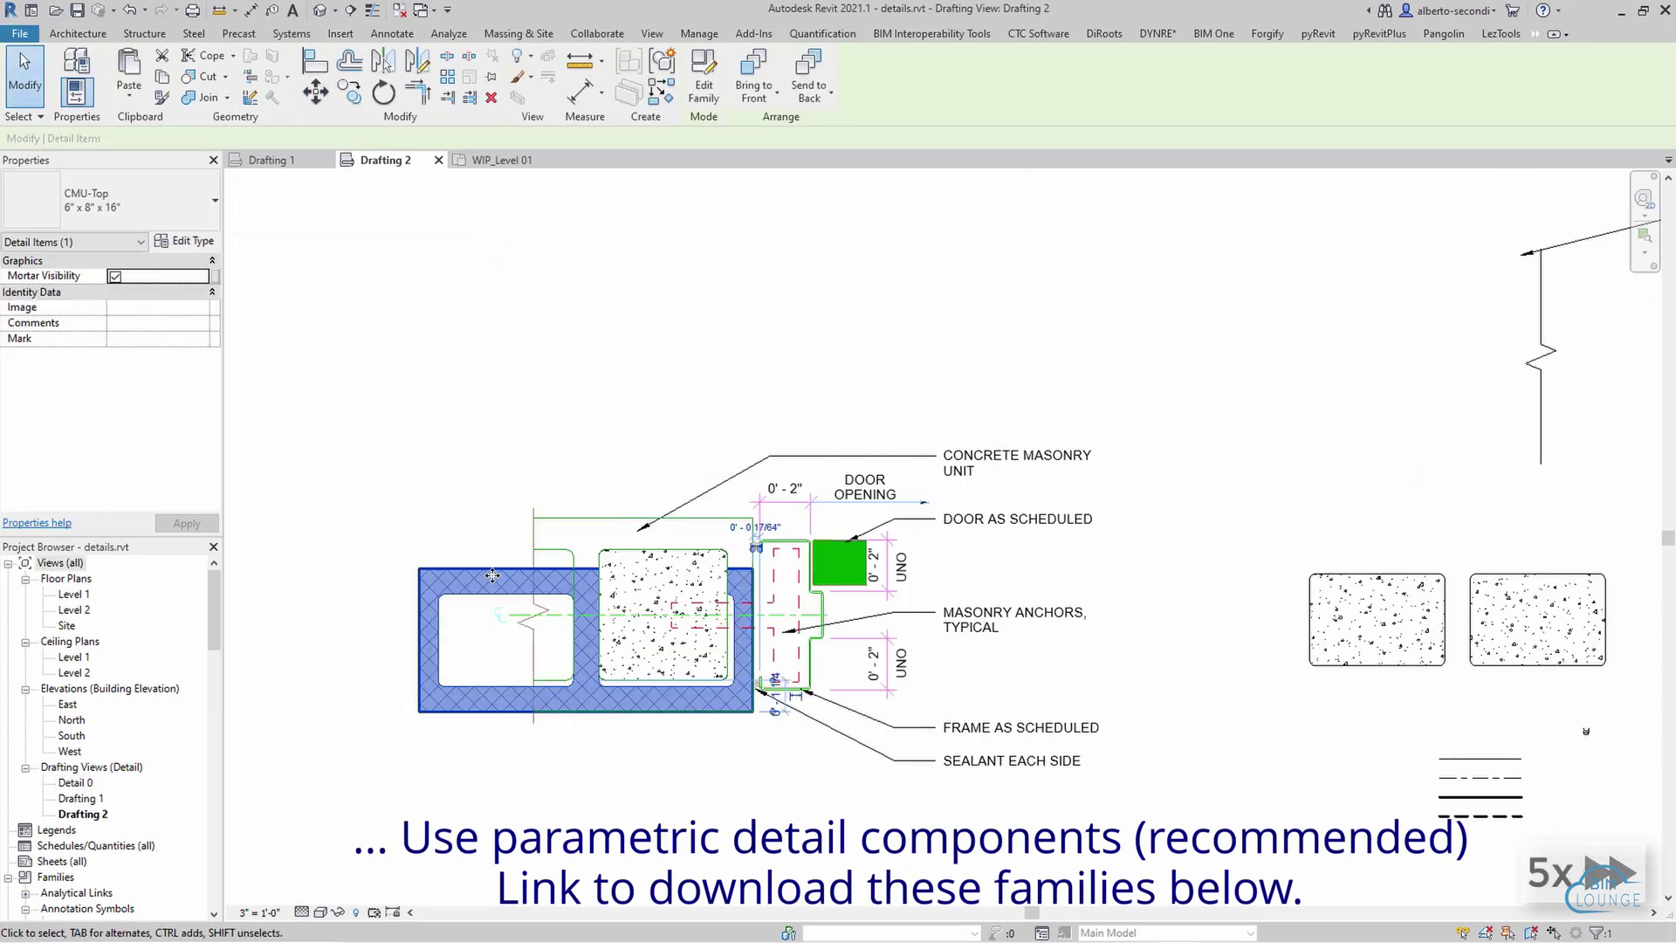
left_click(157, 204)
left_click(61, 612)
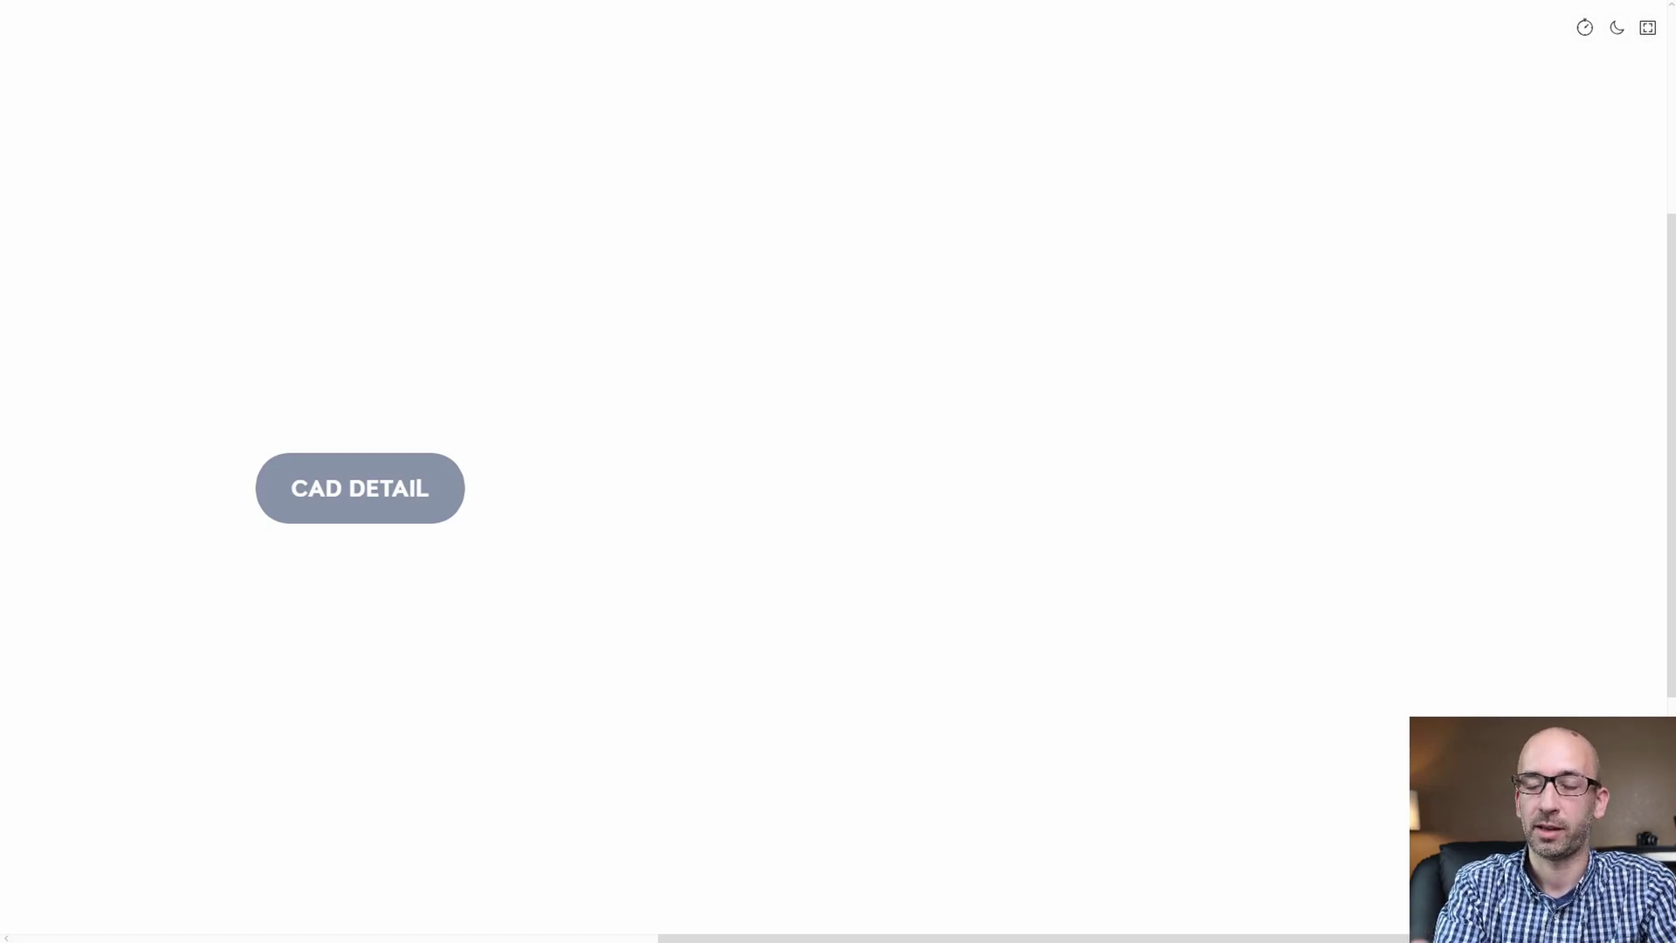
- In the mind map, undo the node deletions to restore Interim RVT file, CURRENT RVT PROJECT and Standard Detail Container RVT
key("ctrl+z")
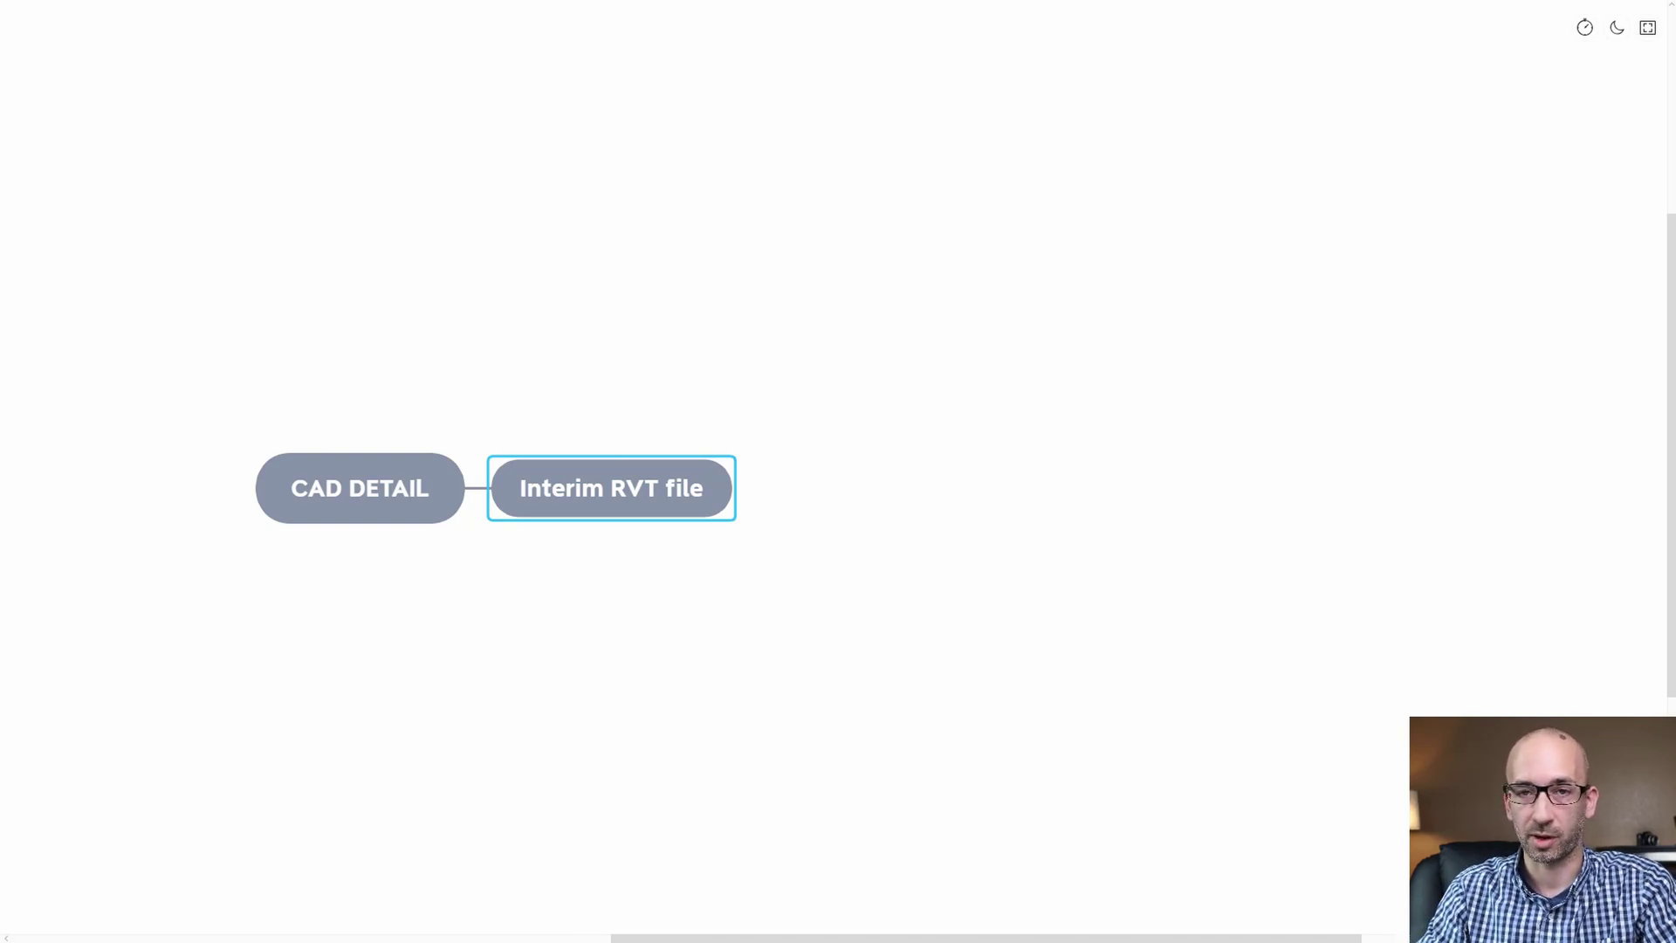
key("ctrl+z")
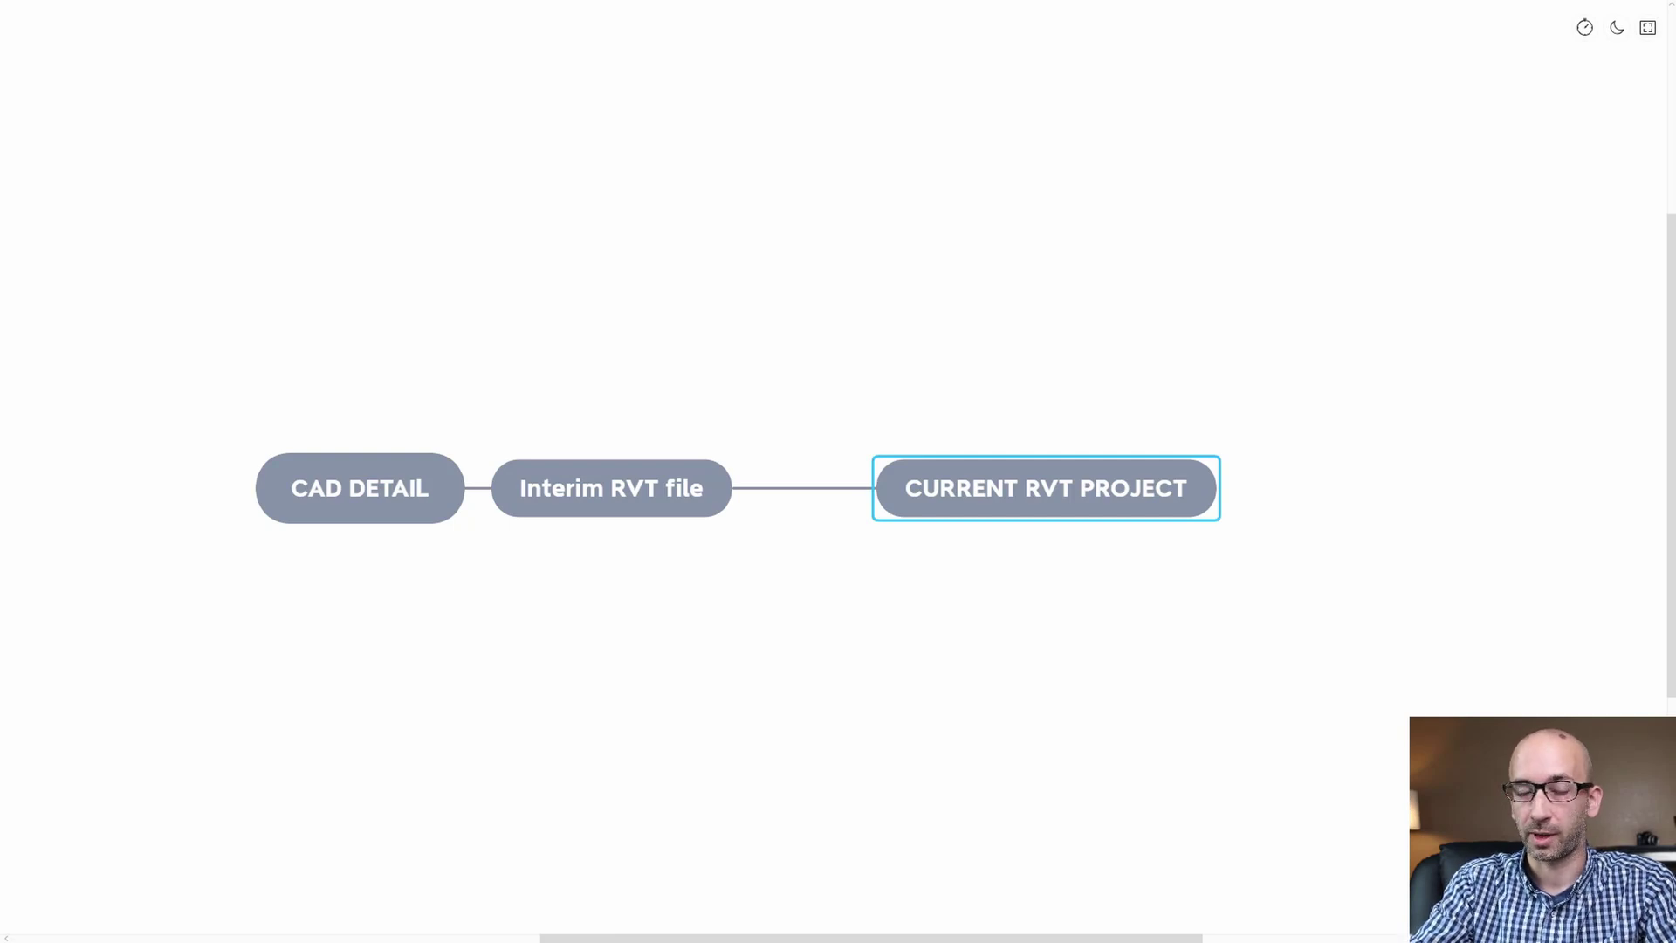
key("ctrl+z")
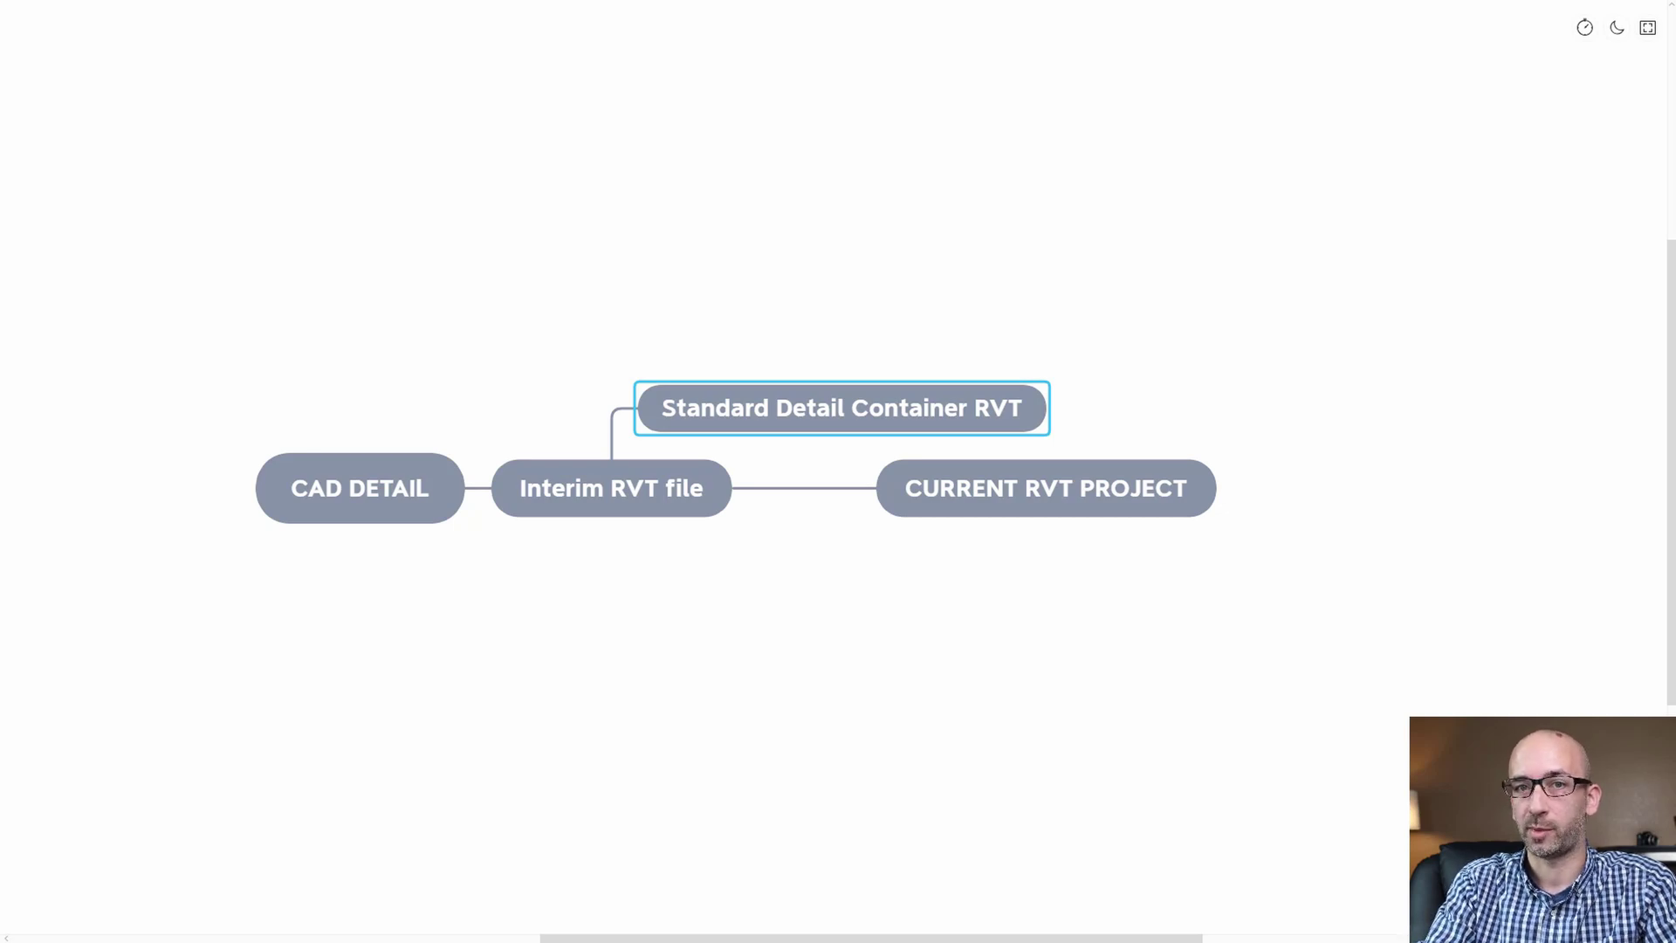
key("ctrl+z")
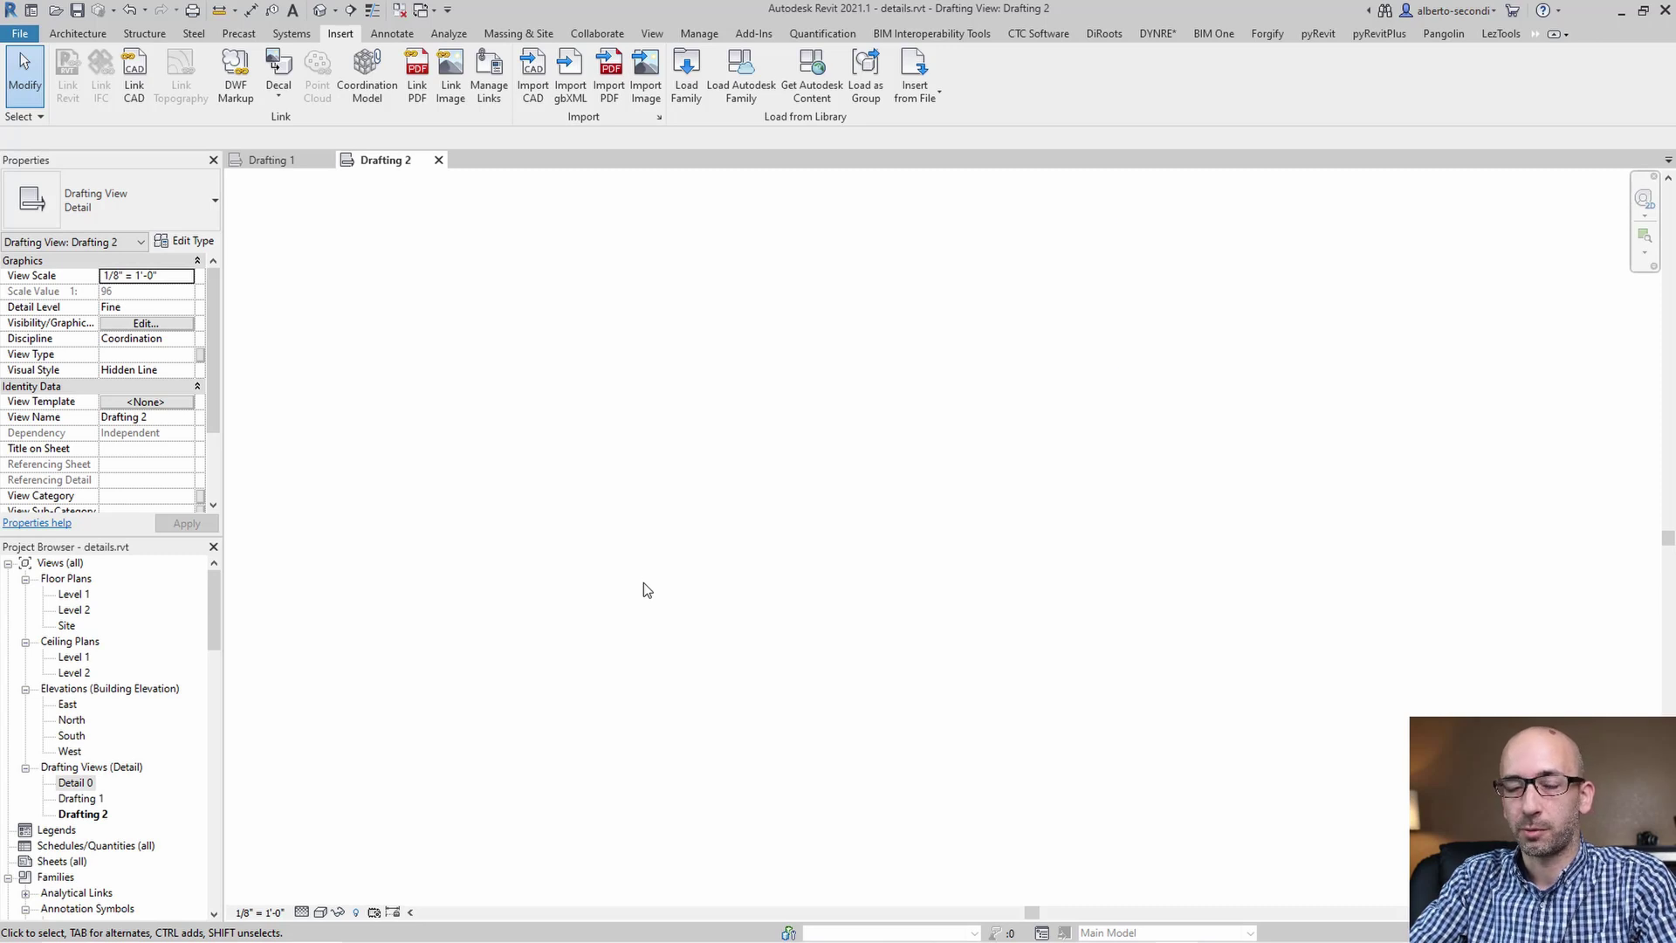
- Open the drafting view's scale options, and try exploding the imported DETAIL.dwg at the 1/8" = 1'-0" scale
left_click(264, 910)
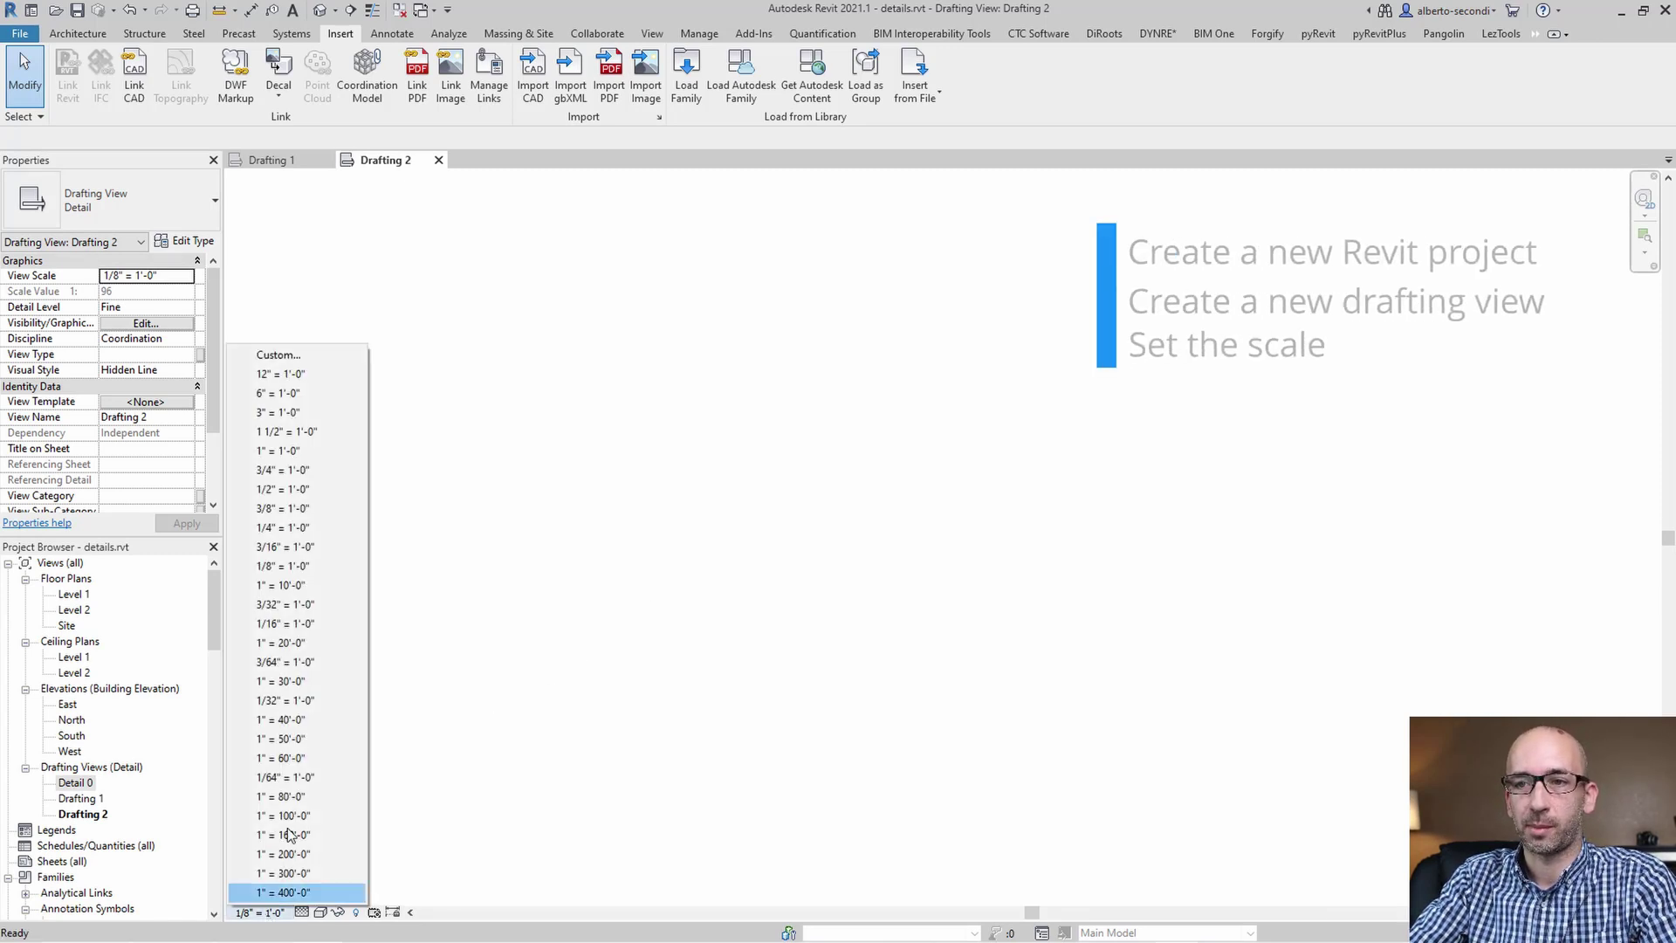
left_click(297, 412)
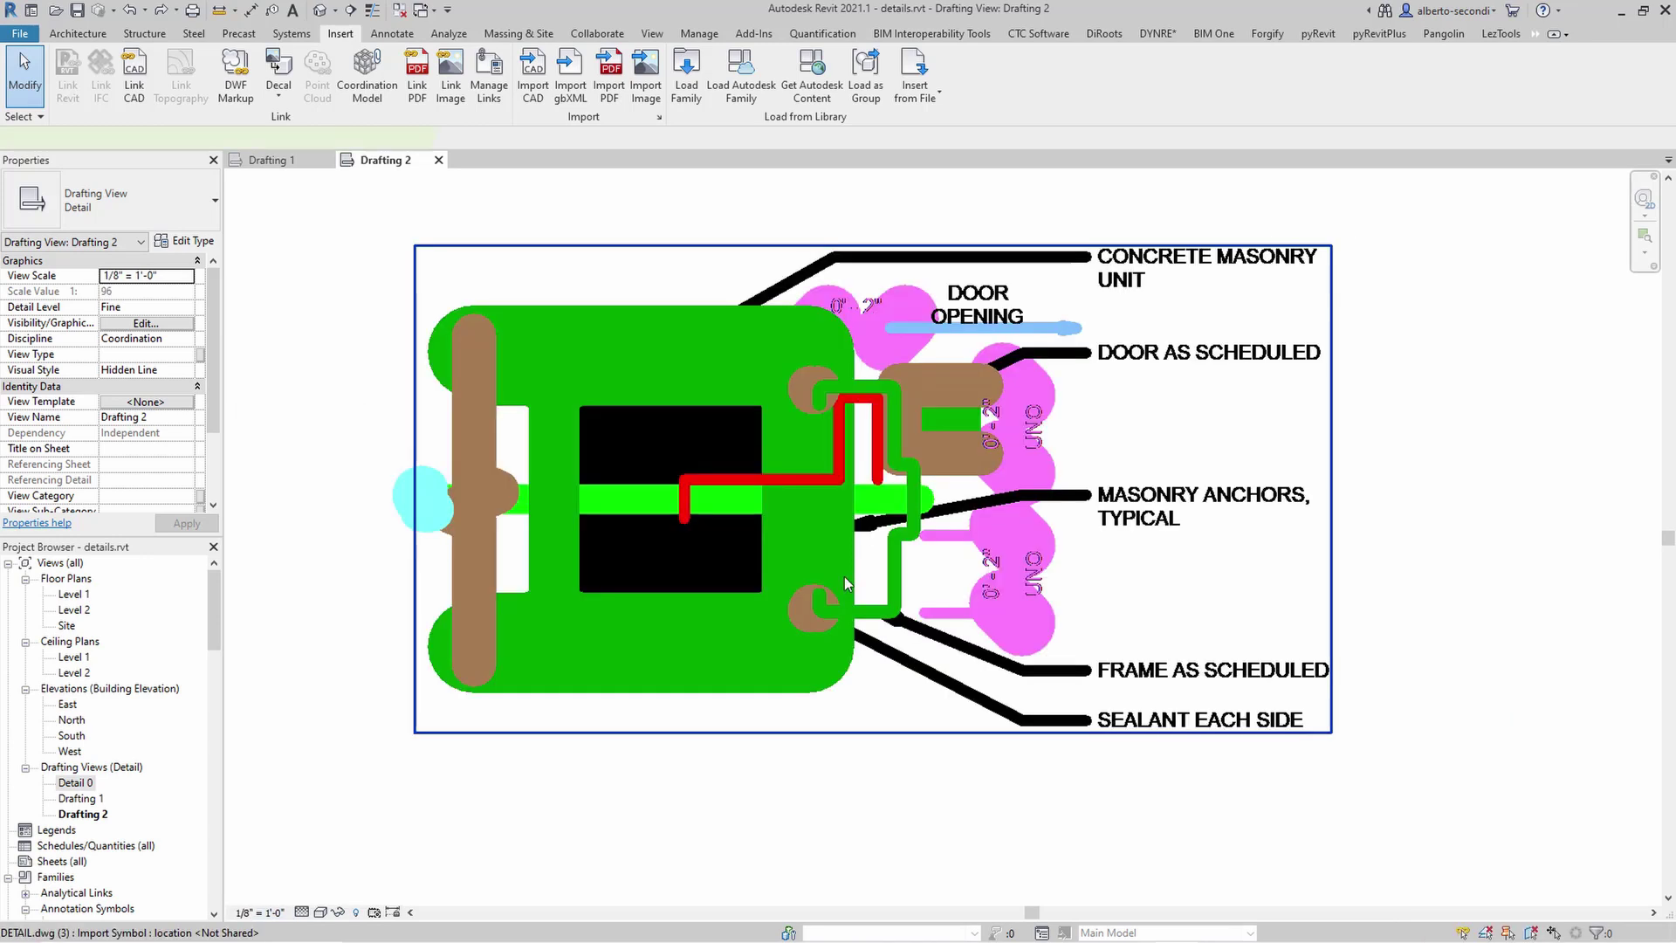
left_click(845, 576)
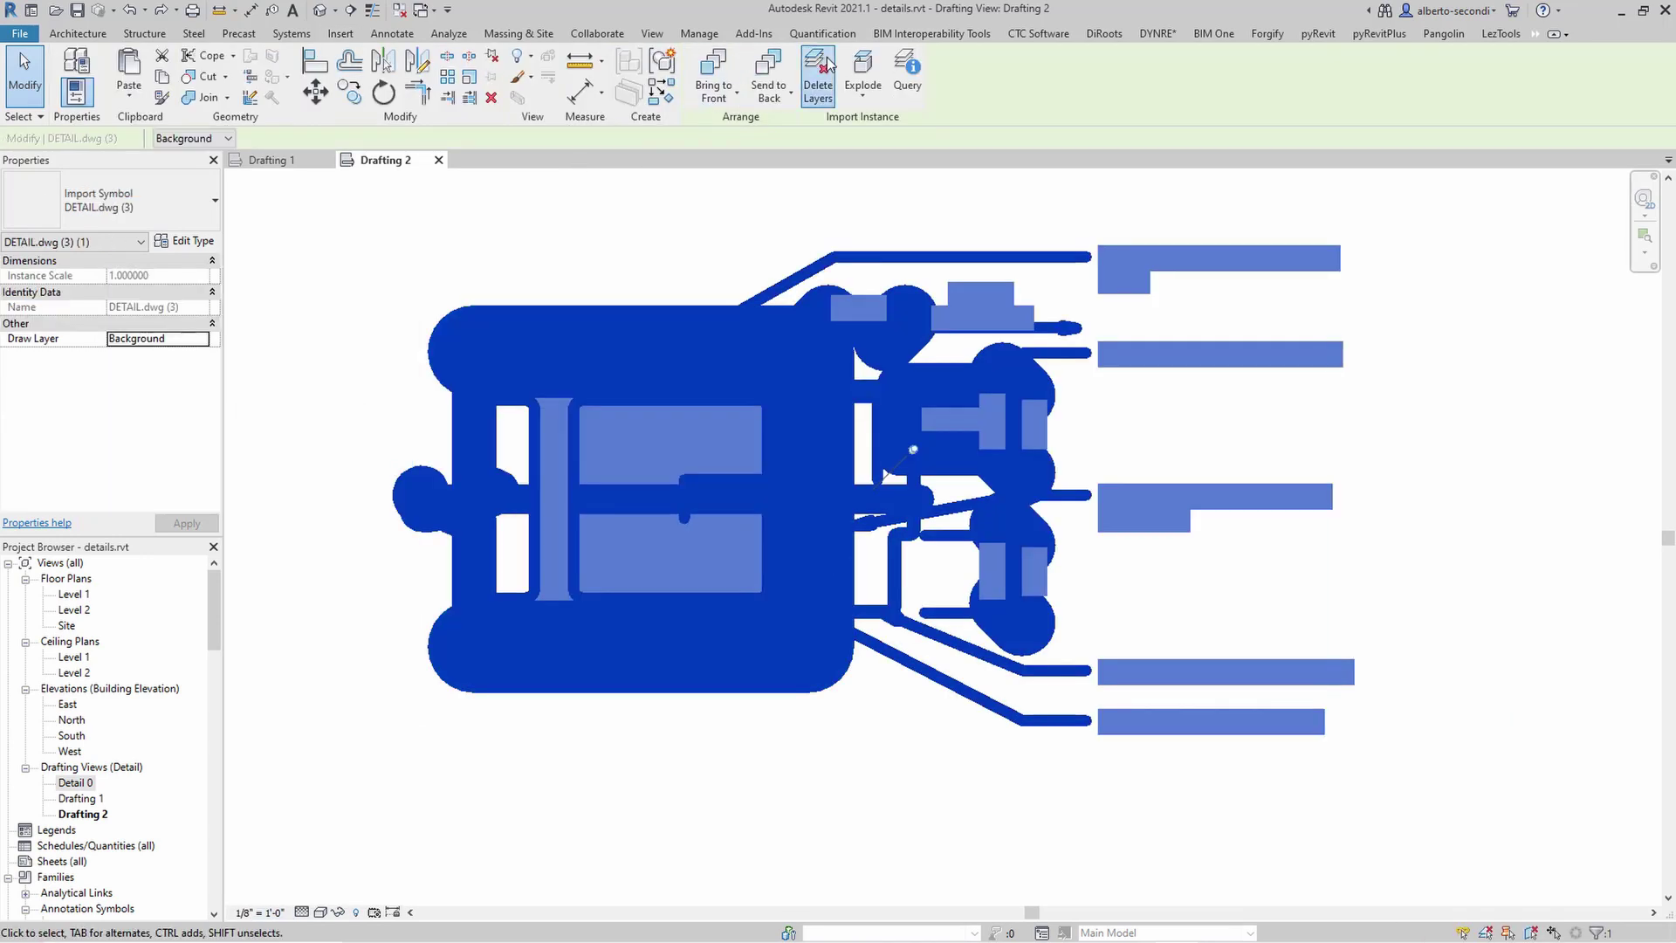
left_click(861, 59)
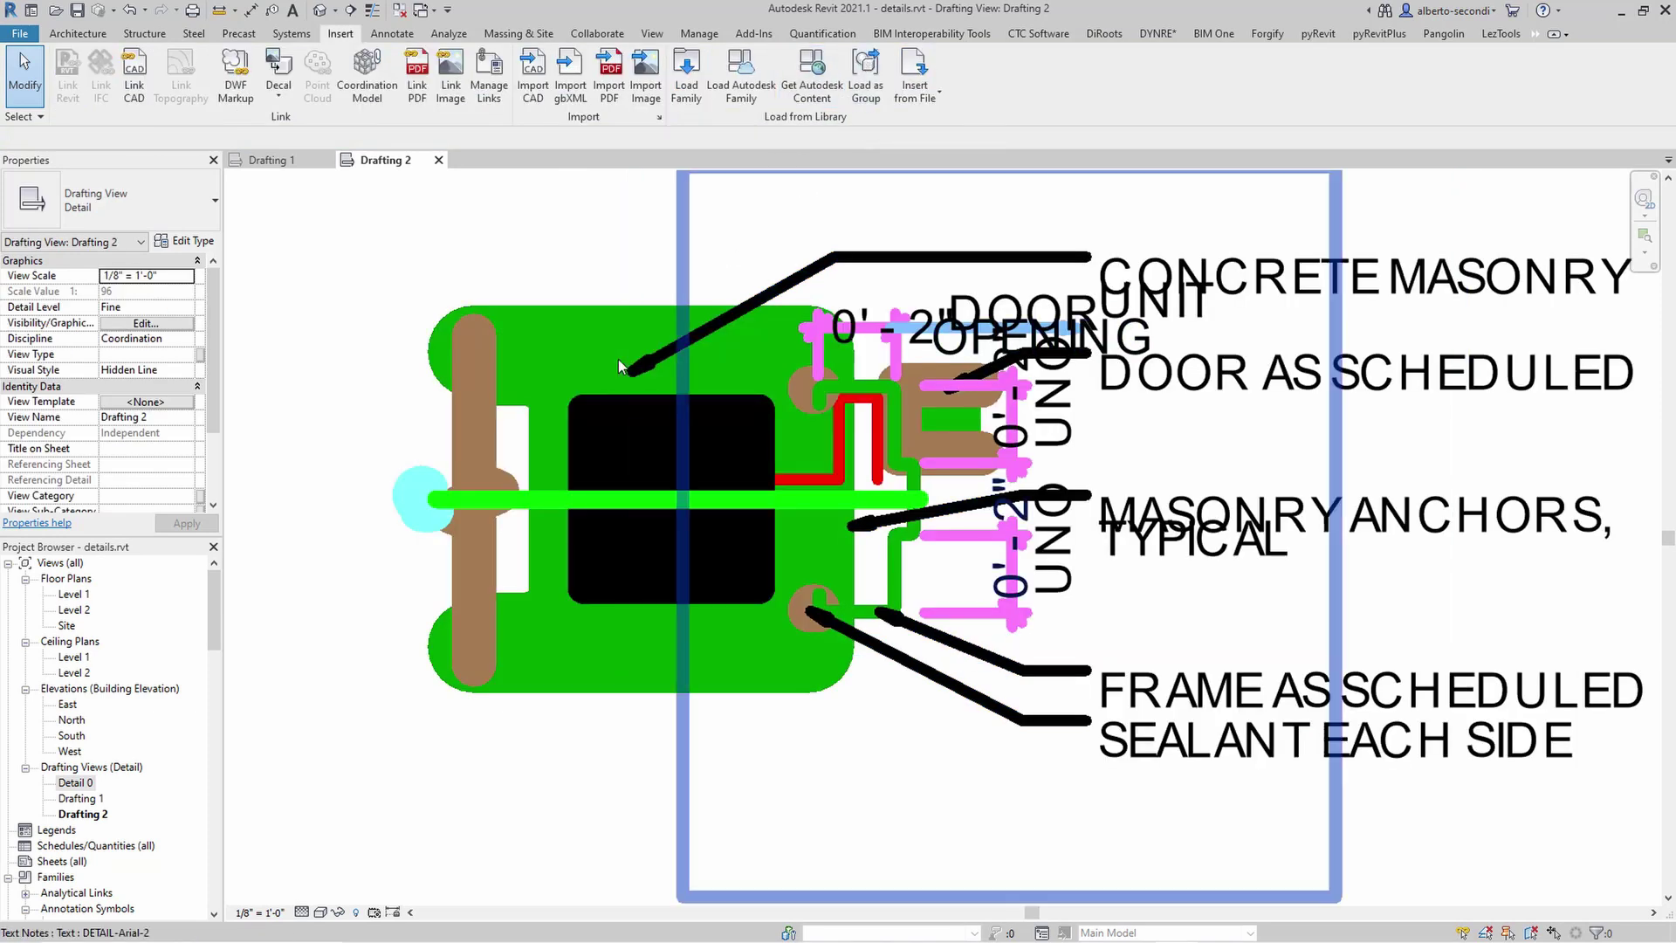
- Set the scale of the Drafting 2 view to 3" = 1'-0"
left_click(261, 912)
left_click(297, 412)
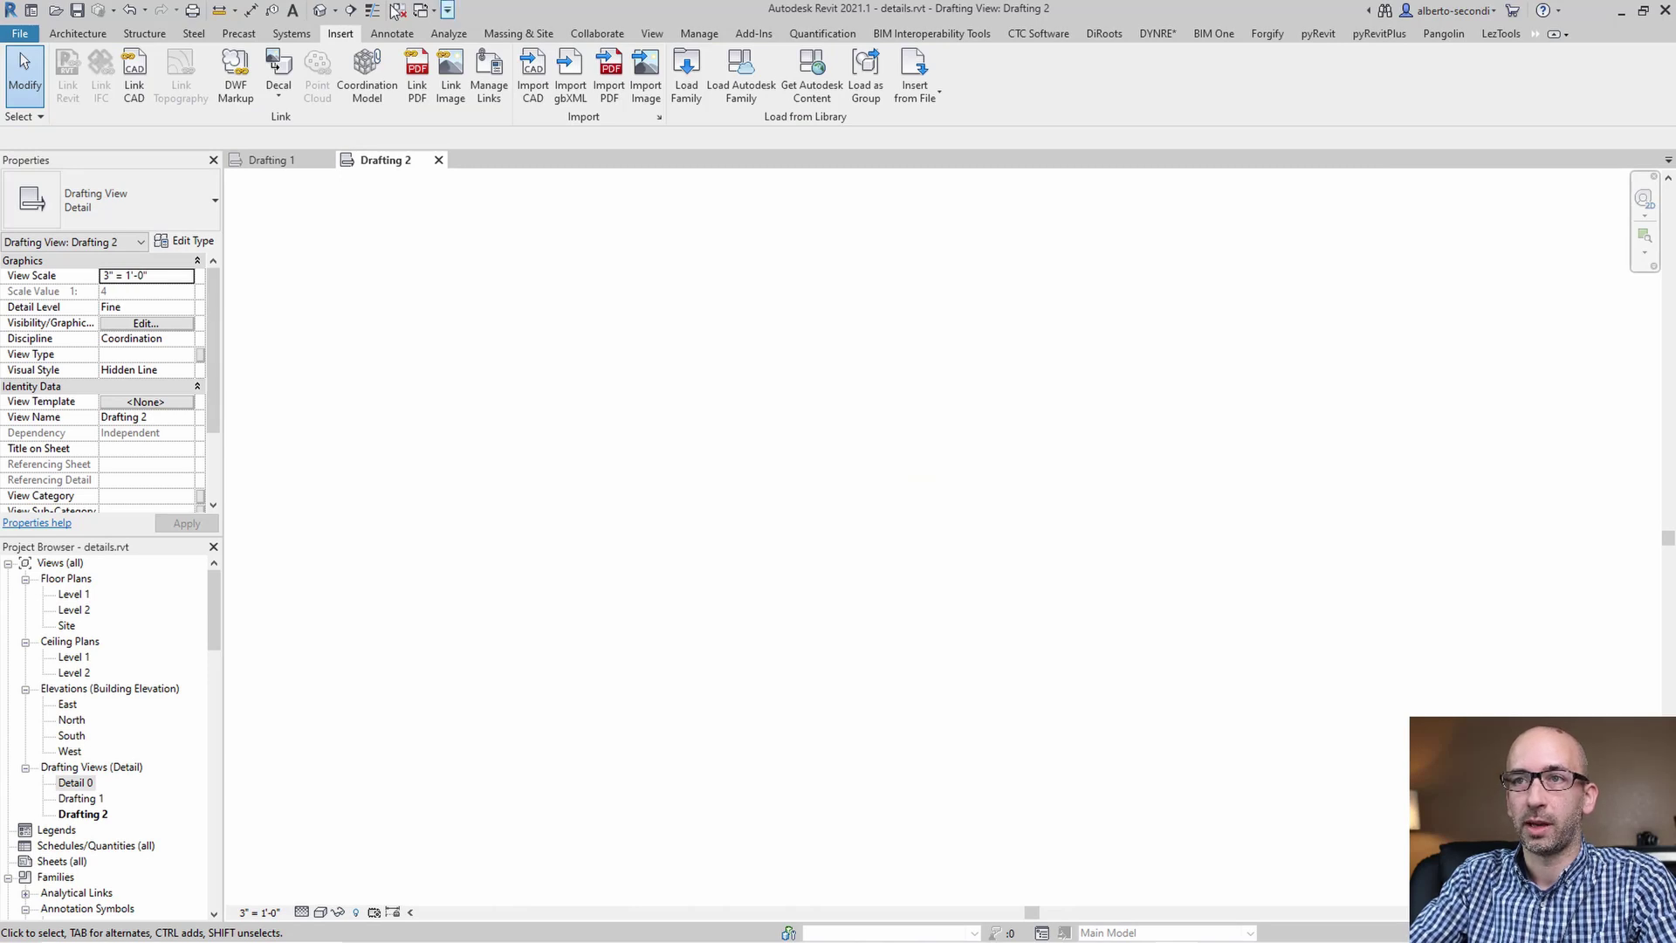
- Import DETAIL.dwg into the drafting view with preserved colors, all layers, auto-detected units and Auto - Origin to Internal Origin positioning
left_click(536, 78)
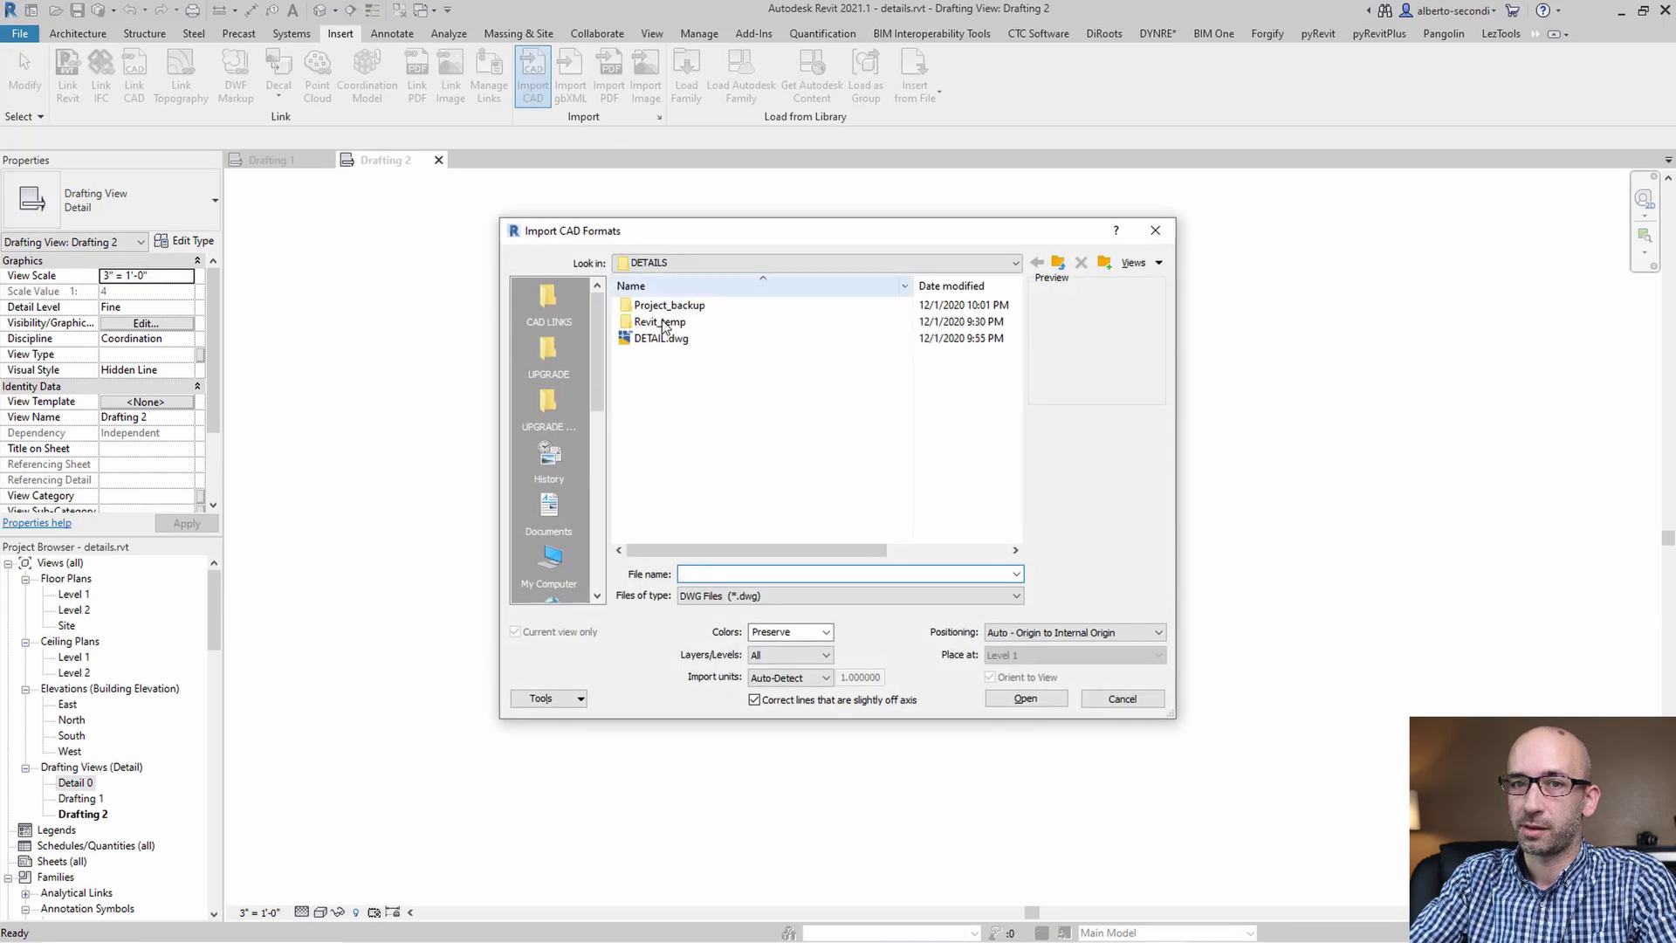
left_click(663, 340)
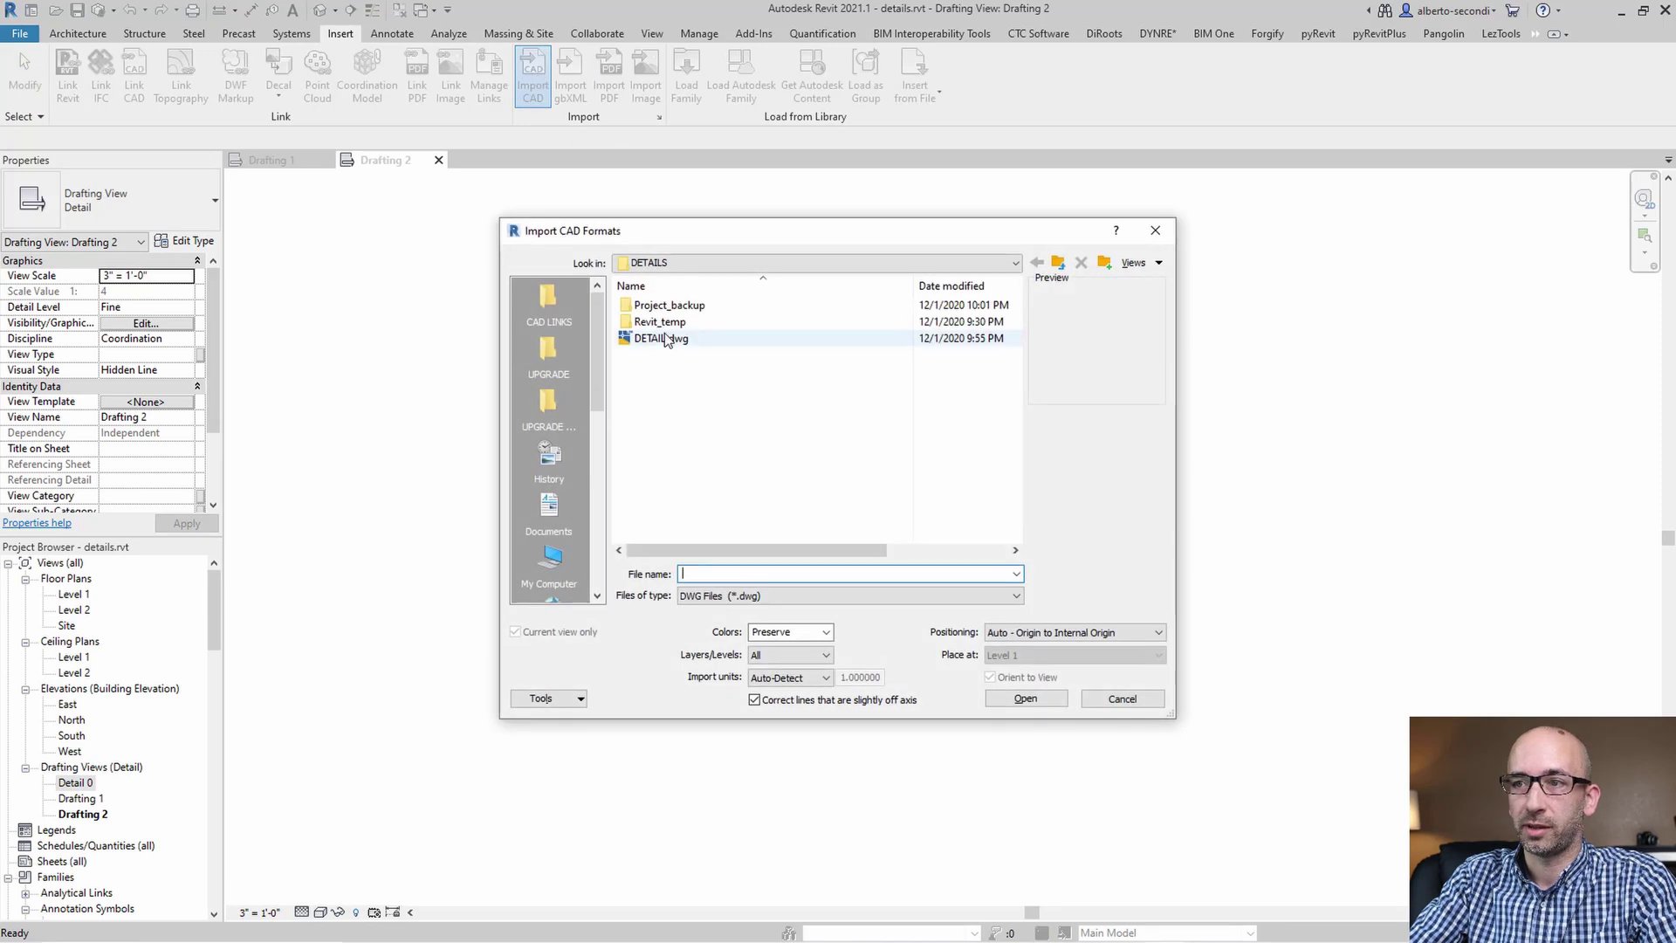
left_click(1027, 699)
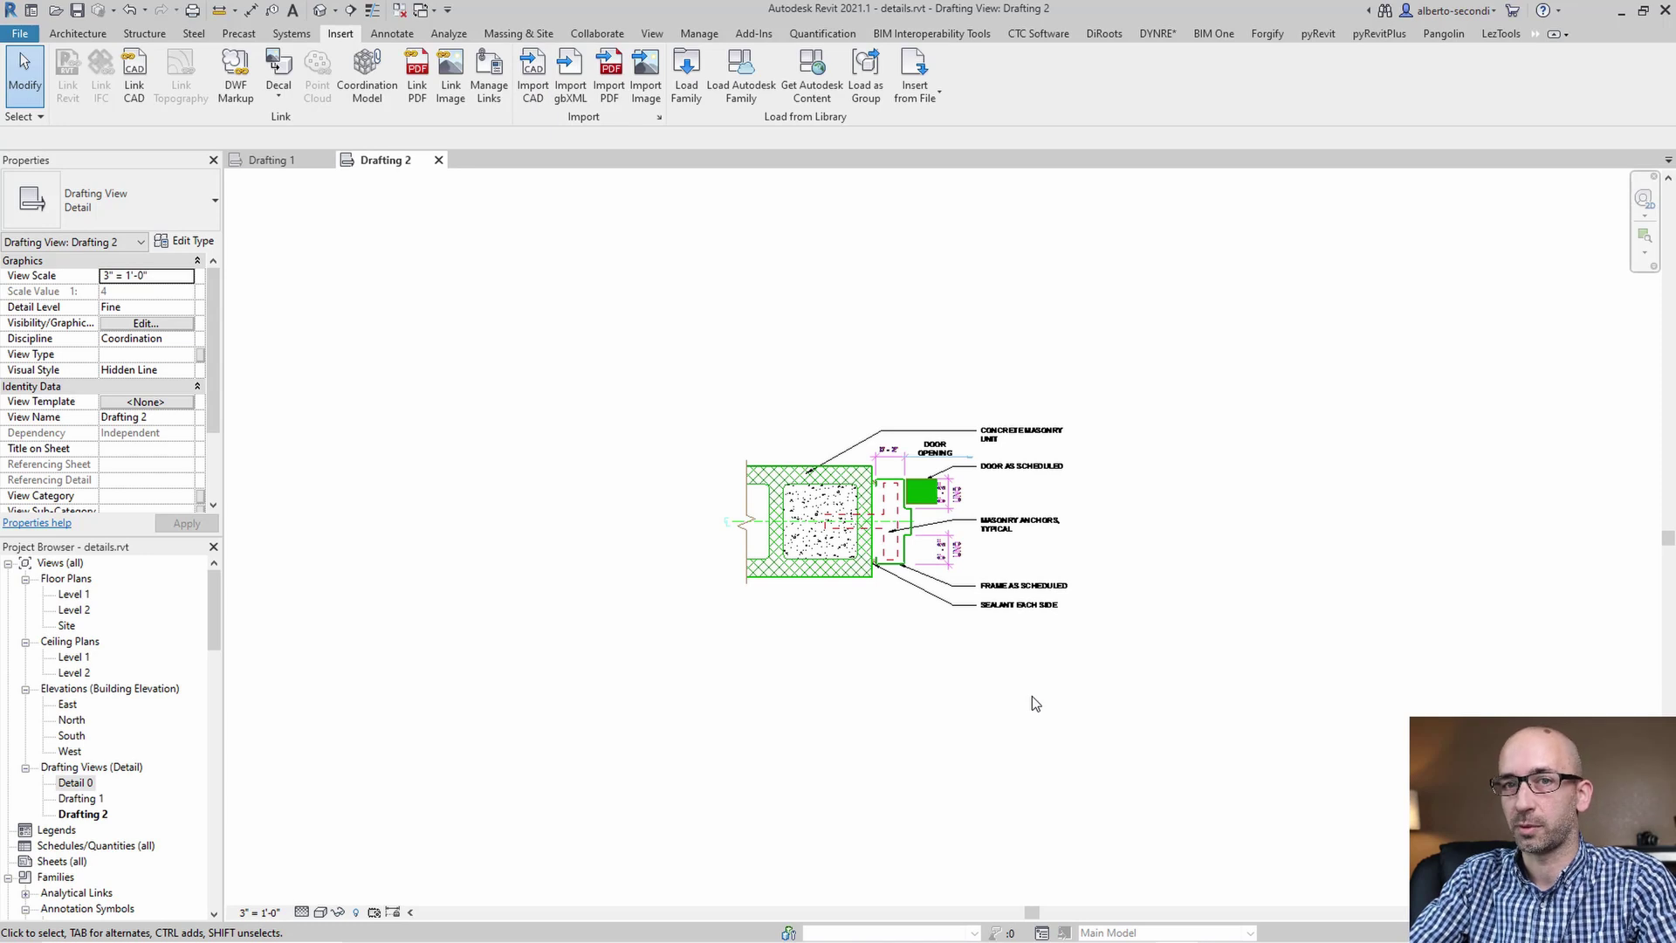
- Explode the imported DETAIL.dwg into native lines and text, and check the CONCRETE MASONRY UNIT note and its leader
scroll(1031, 695, "up", 3)
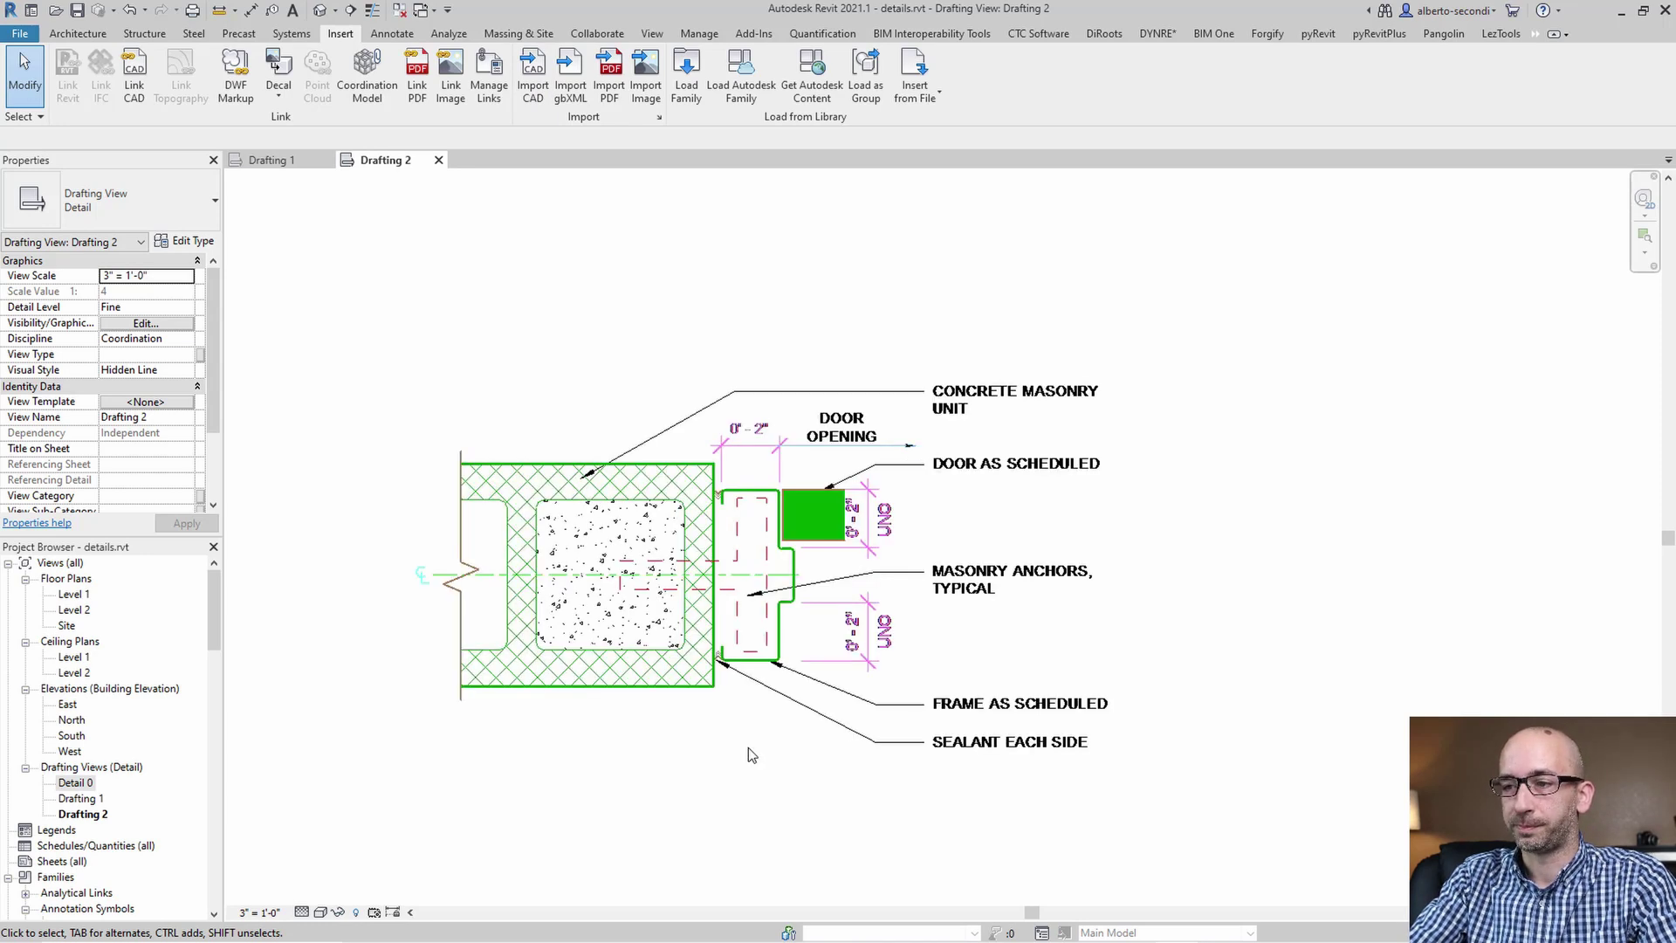
left_click(689, 686)
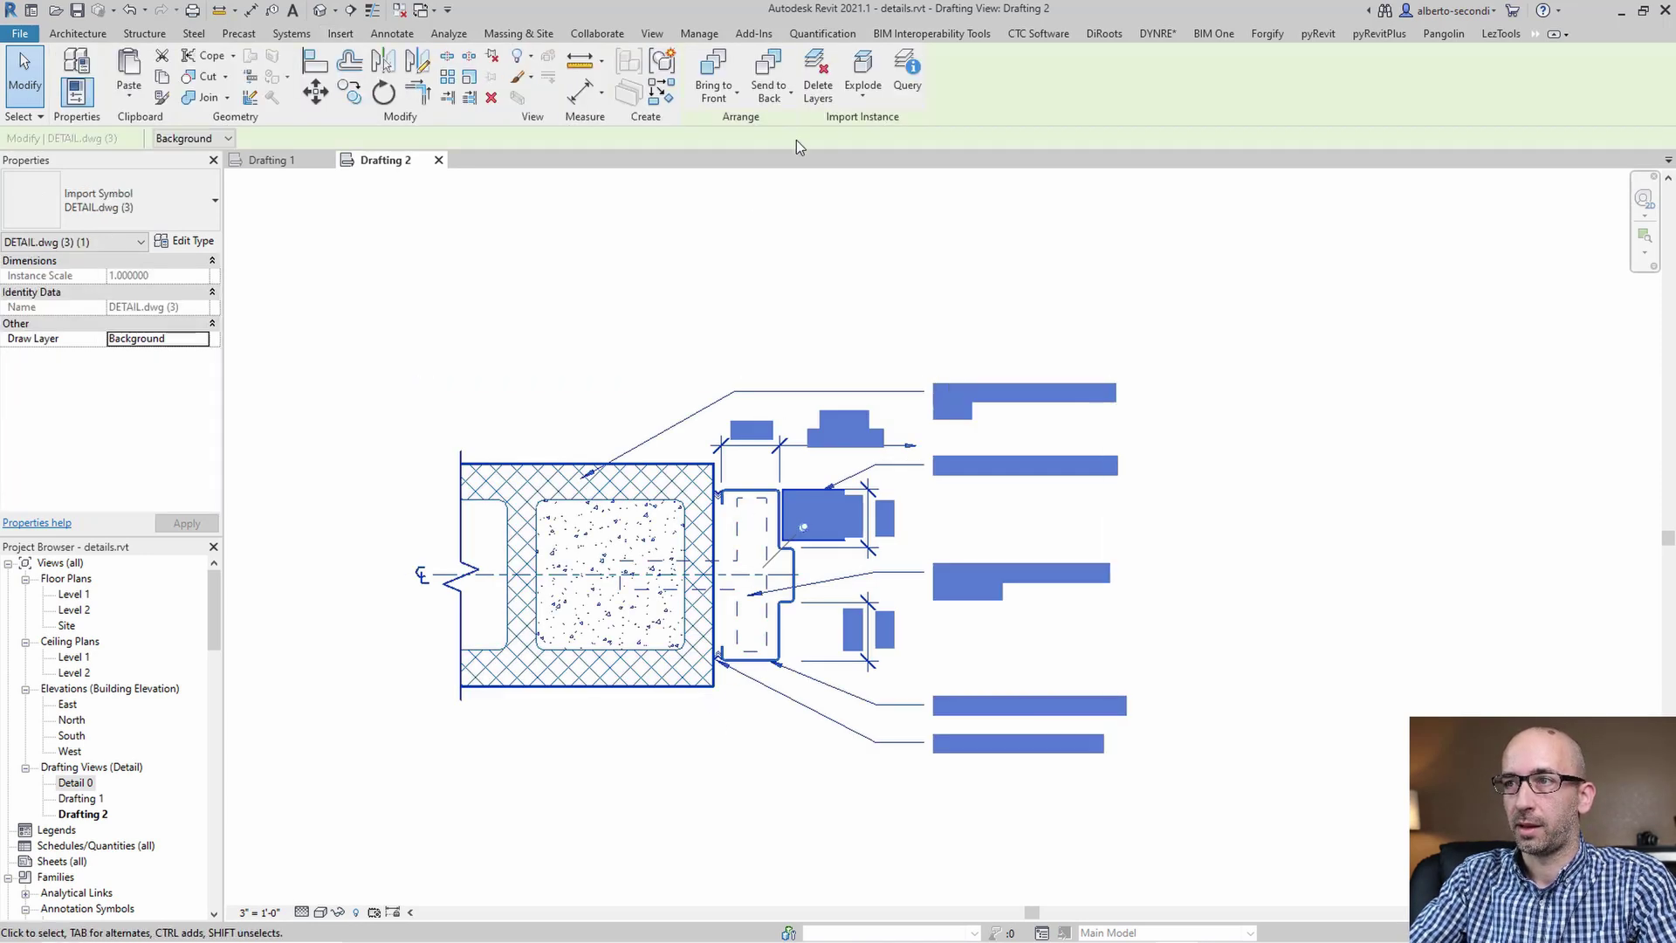
key("Escape")
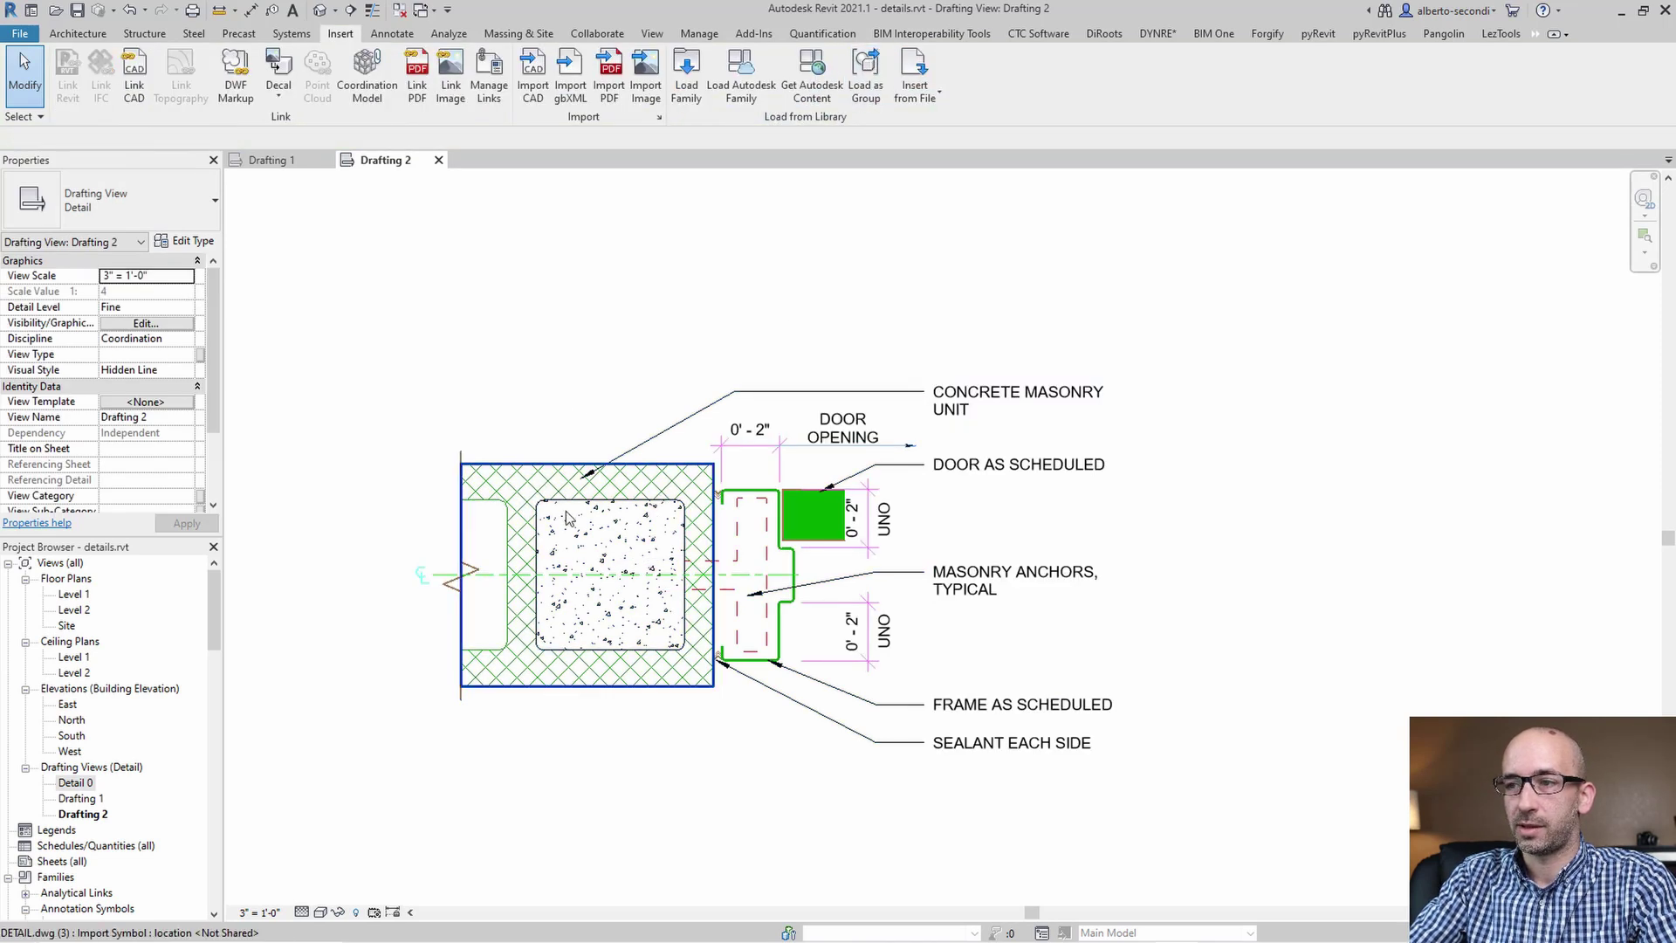
left_click(977, 384)
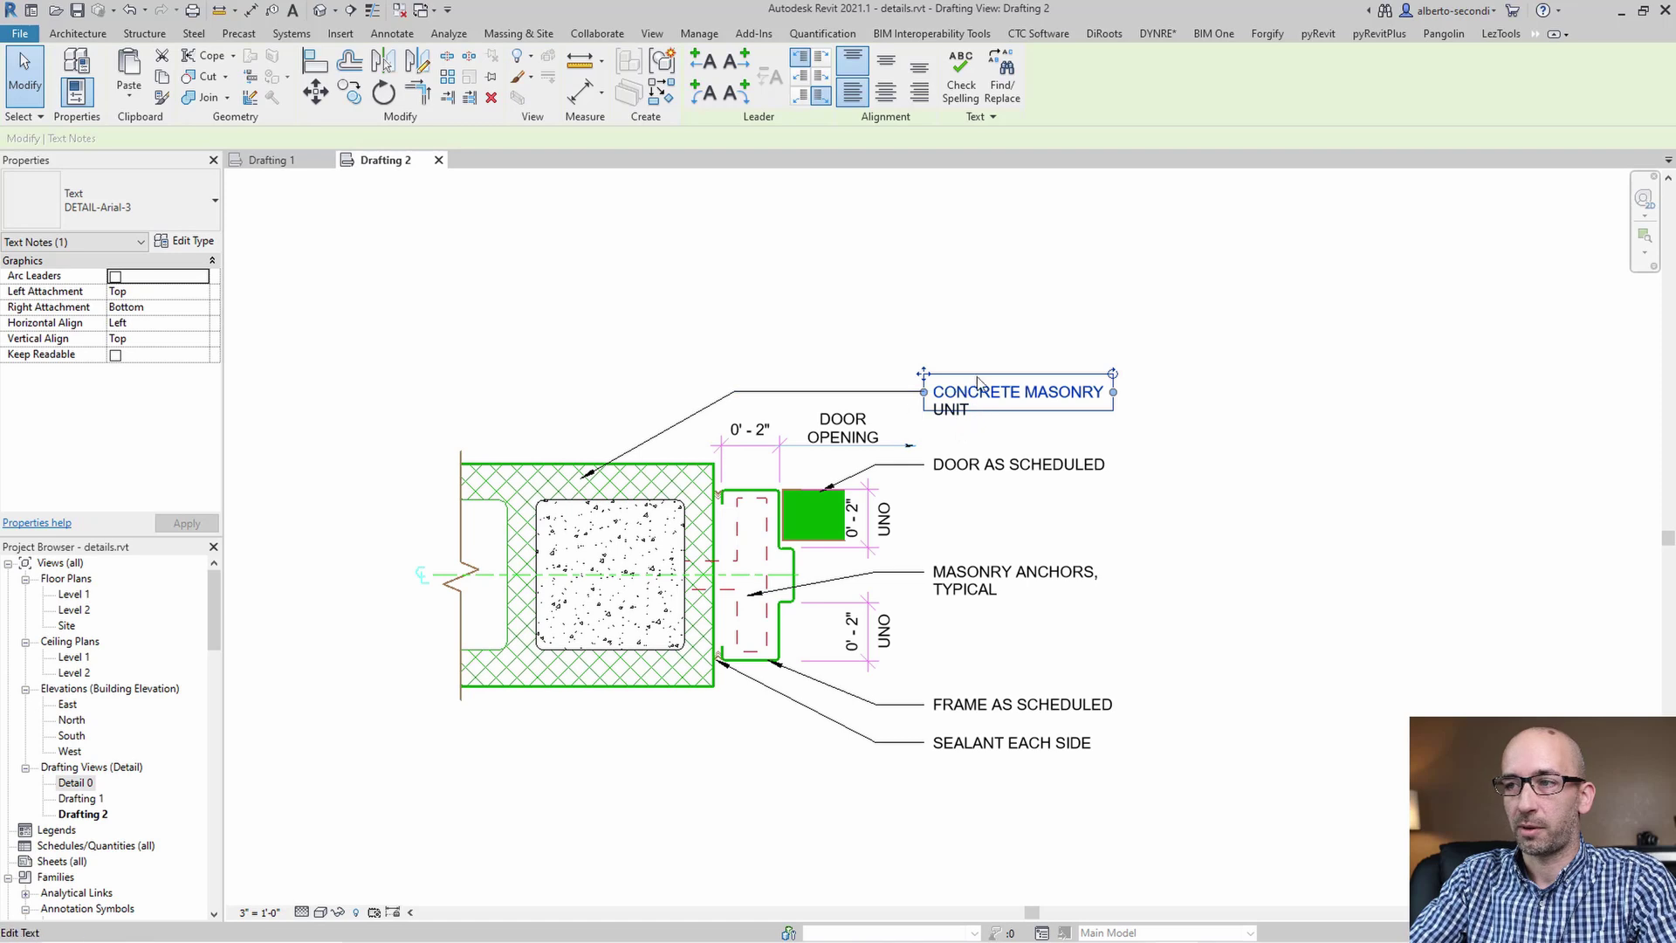
left_click(782, 394)
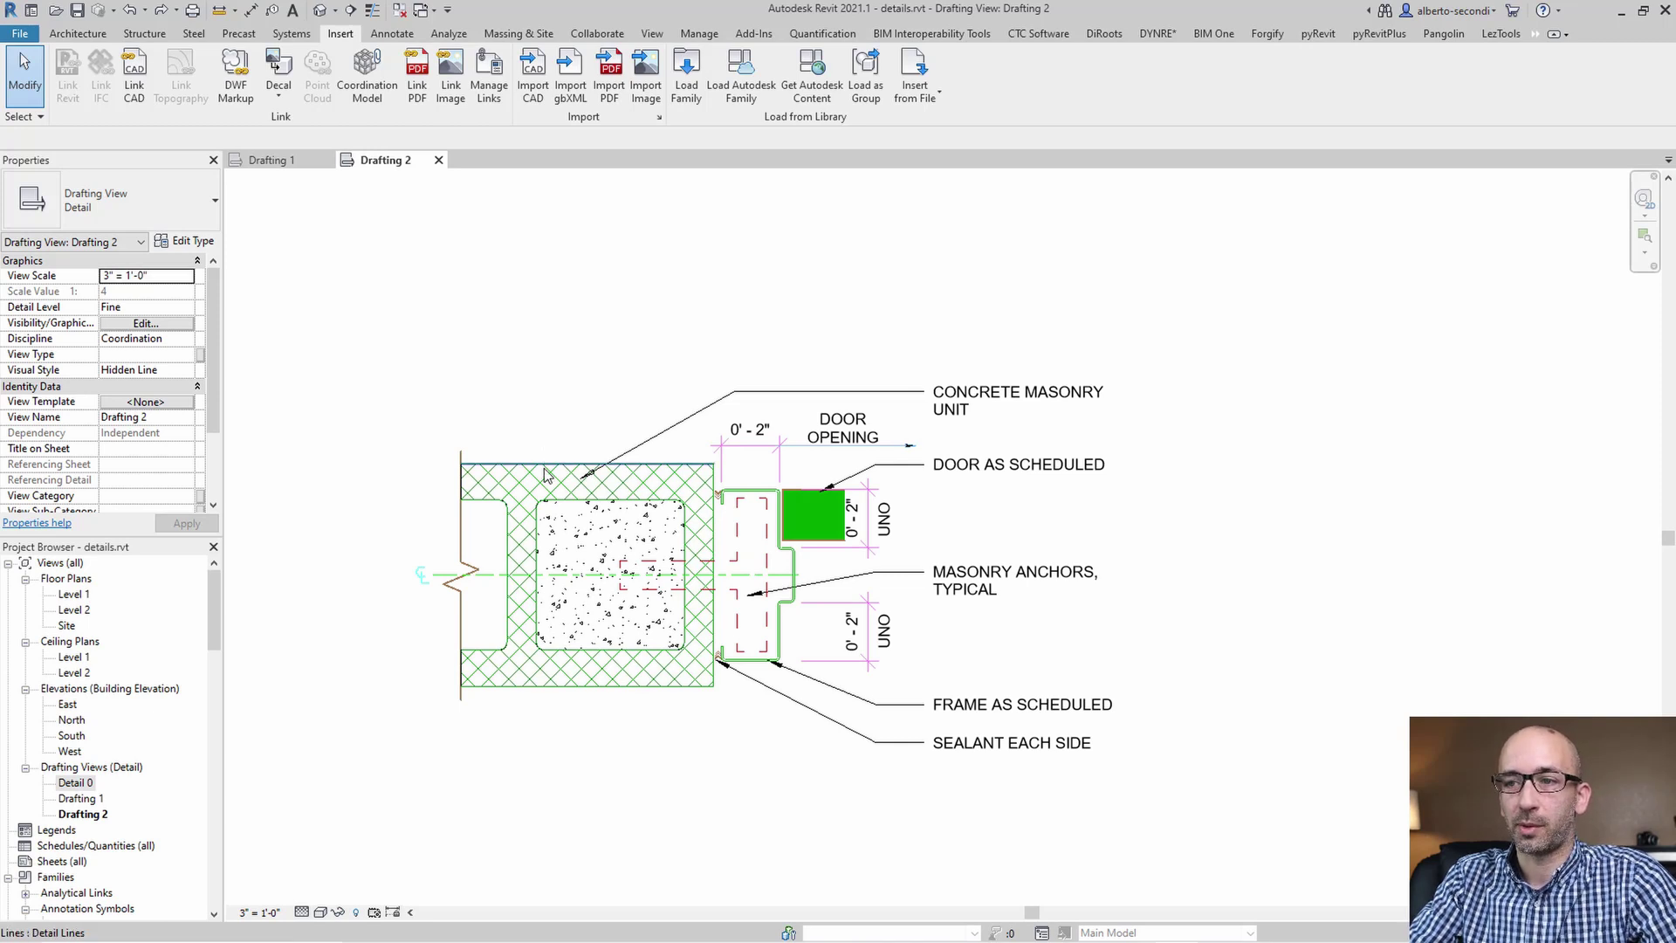
- Replace the masonry wall's imported CMU hatch with the Diagonal Crosshatch filled region type
left_click(511, 485)
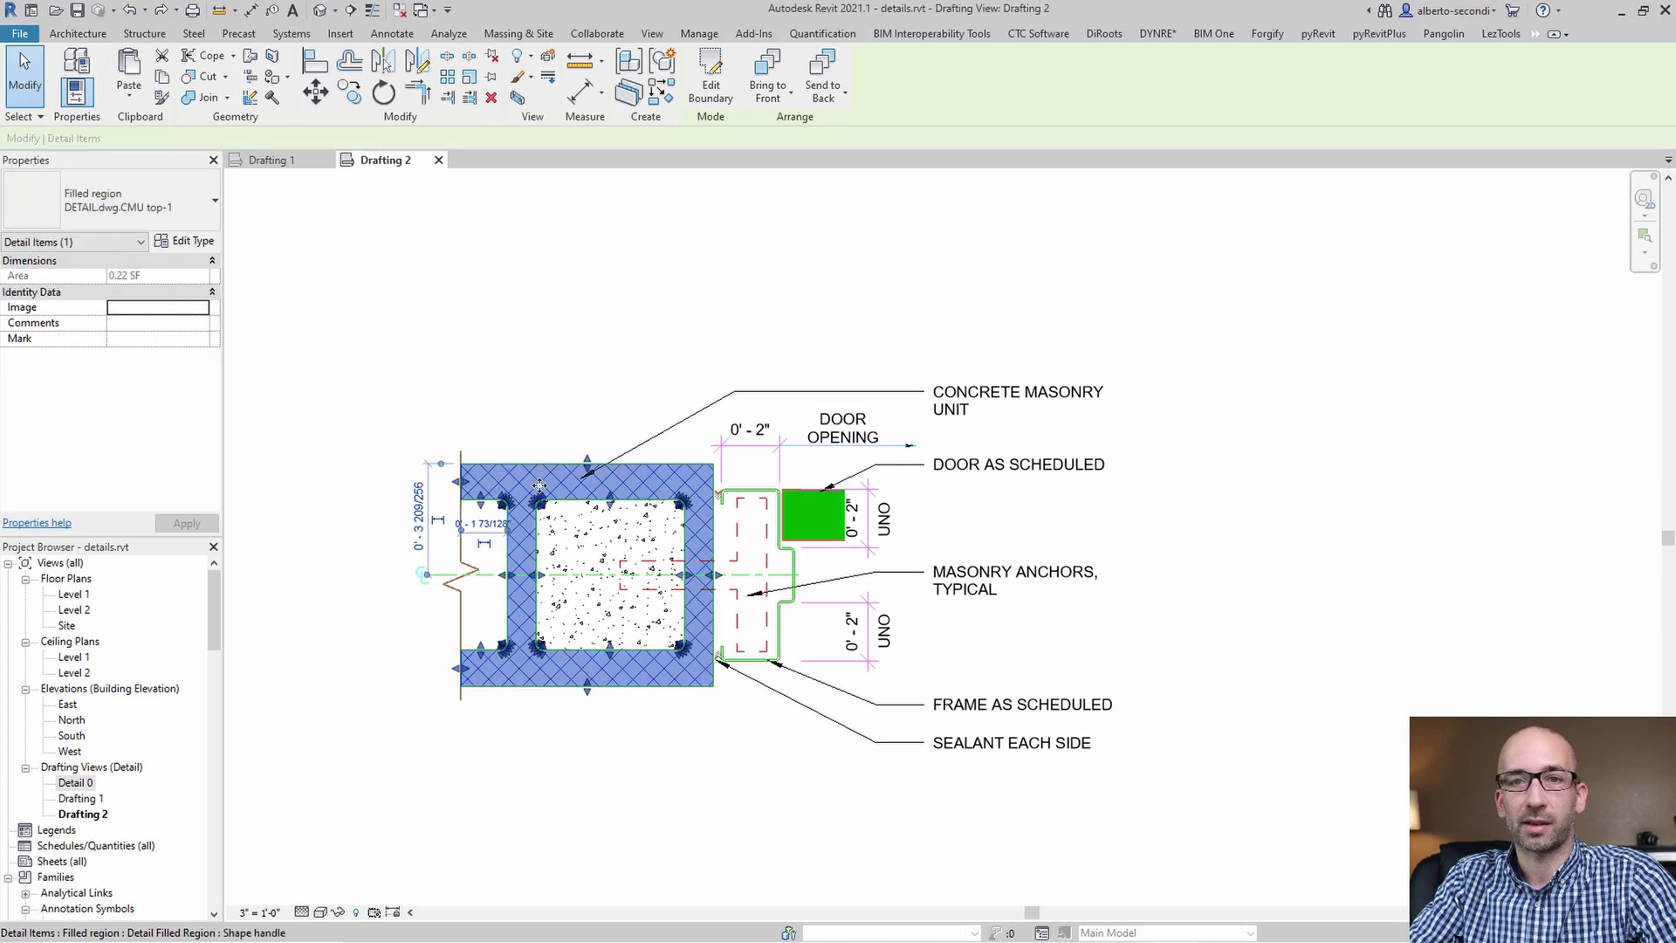
left_click(136, 208)
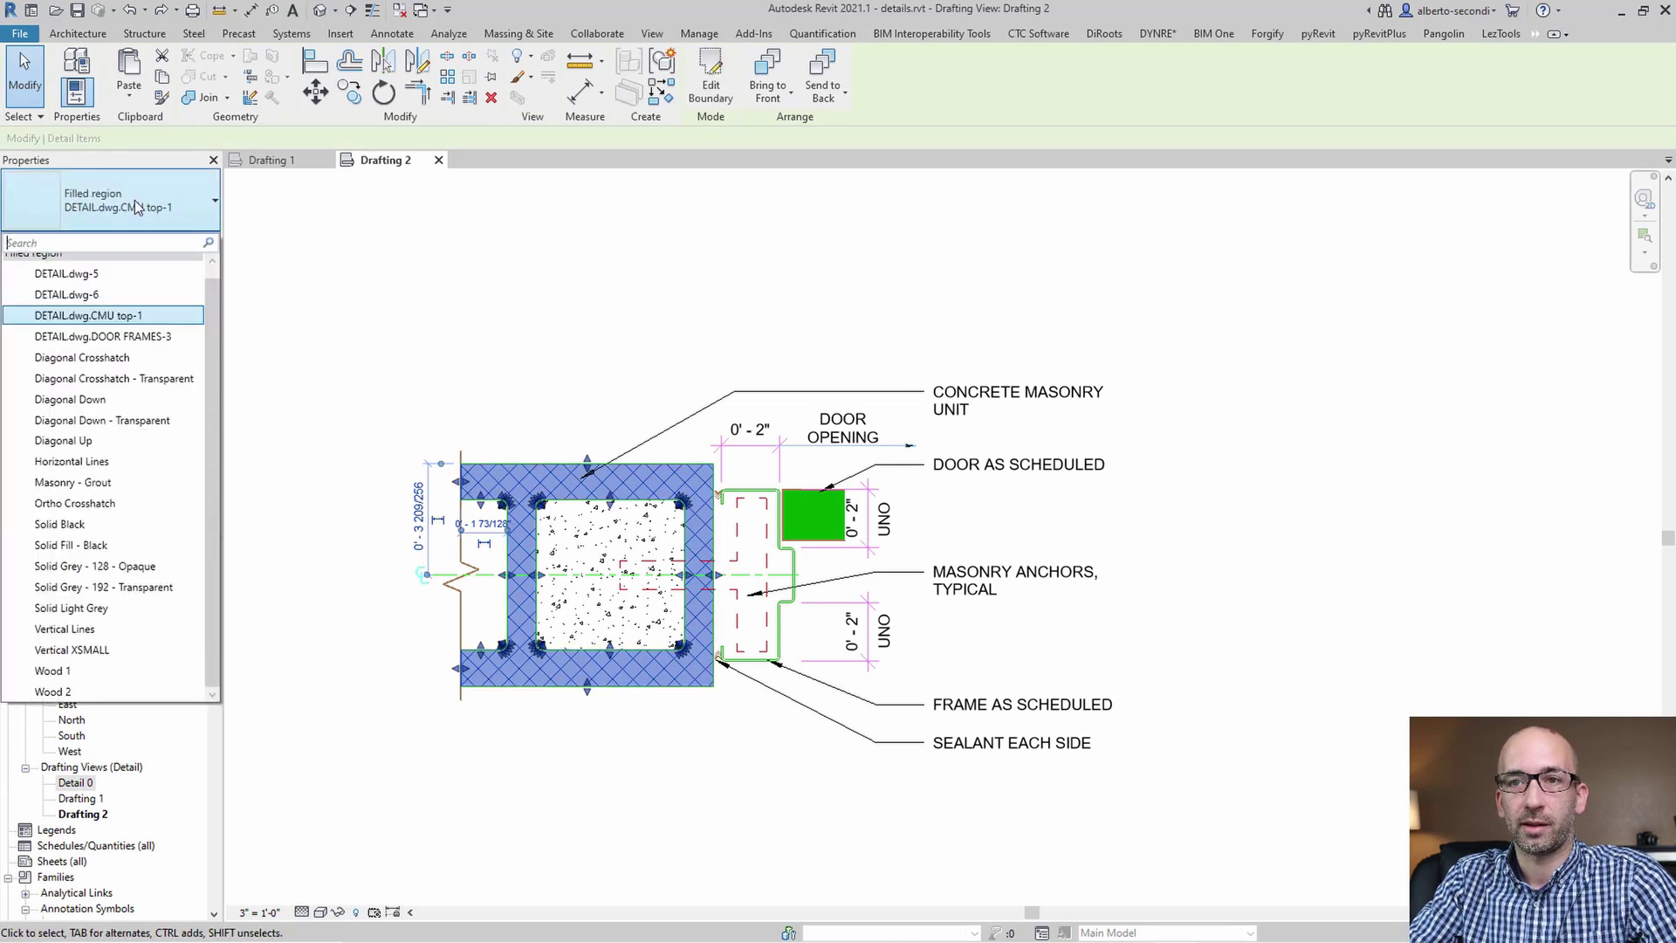
left_click(115, 359)
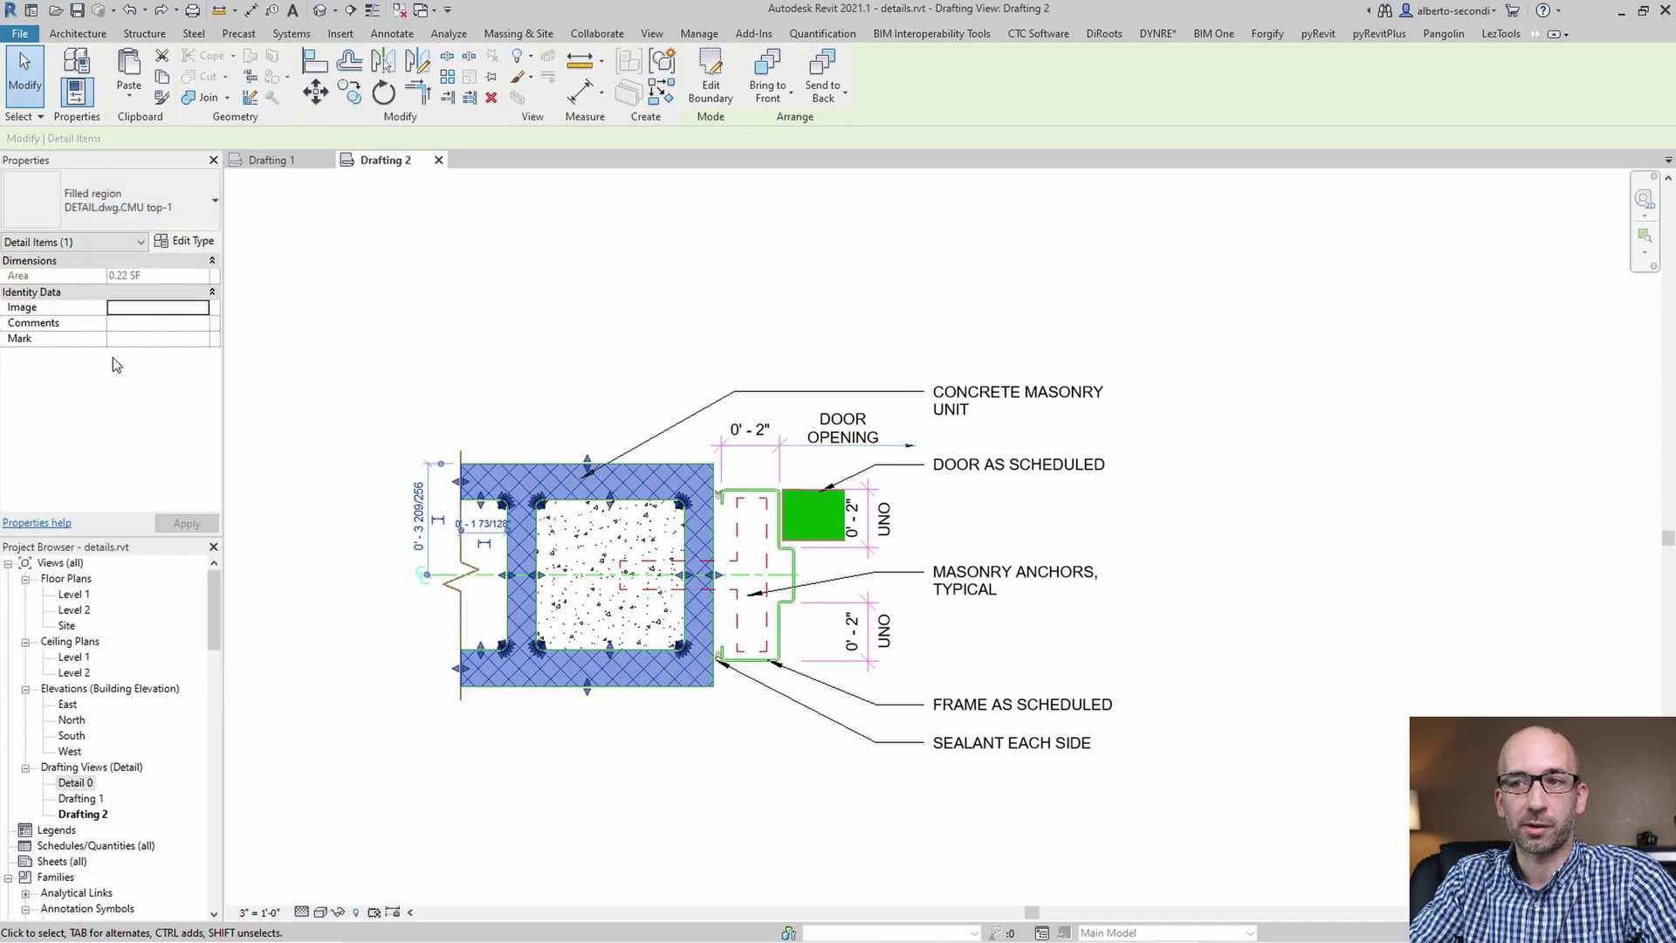
left_click(599, 347)
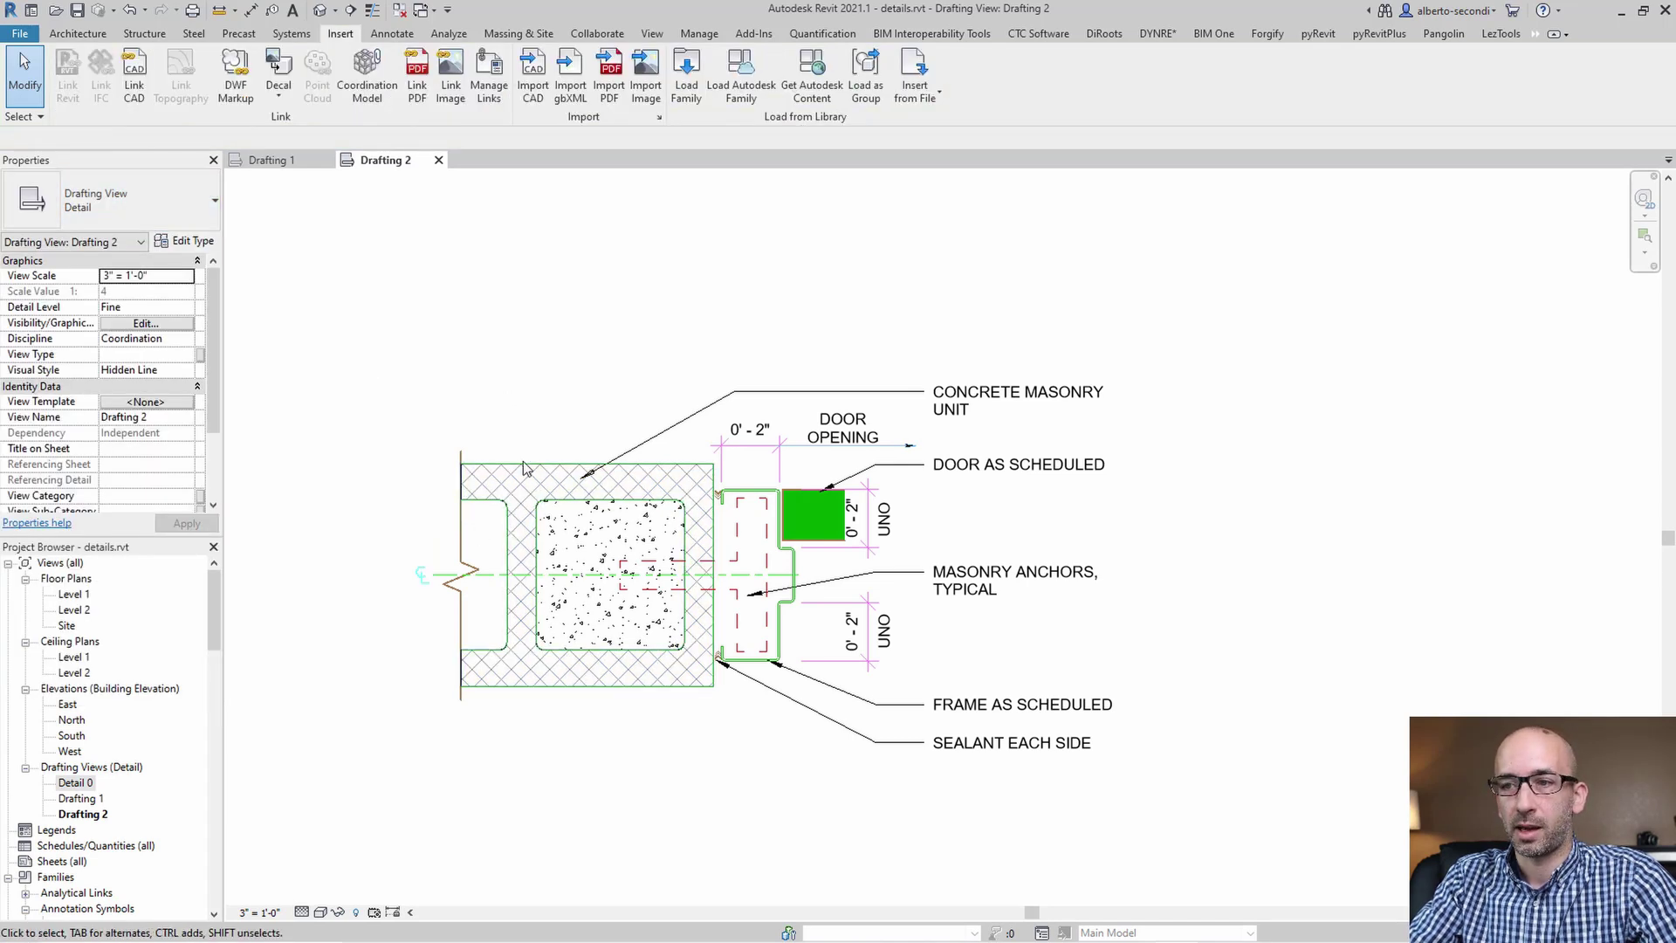
- Review the line styles available for the masonry wall's upper edge line
left_click(646, 463)
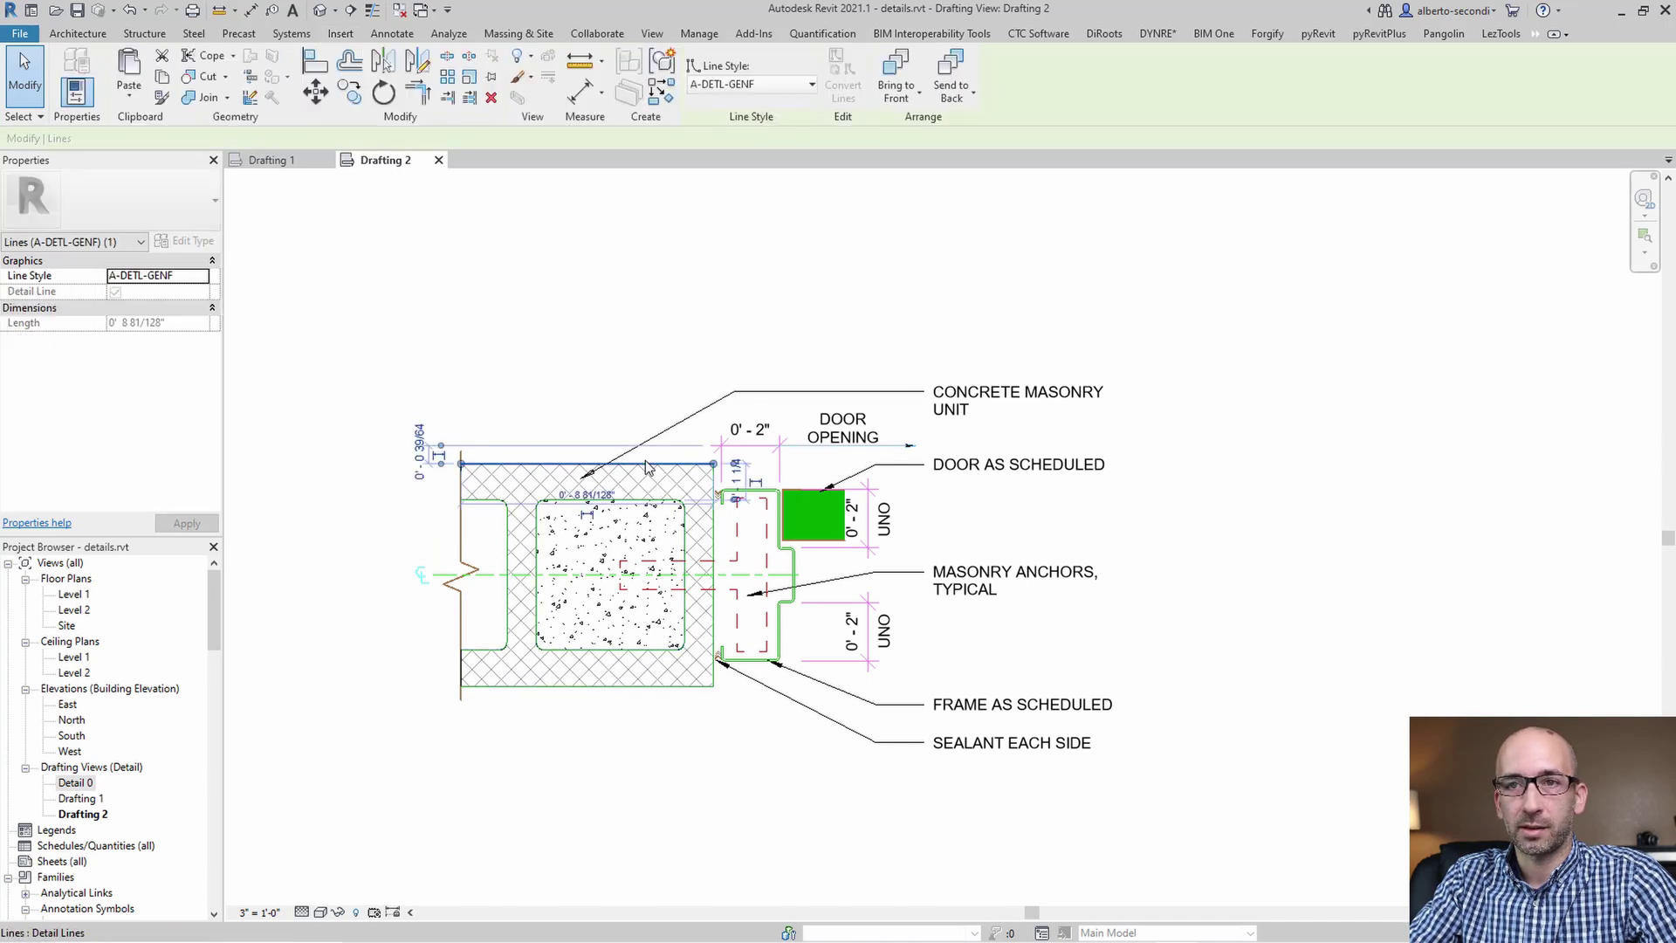
left_click(749, 84)
scroll(769, 222, "up", 4)
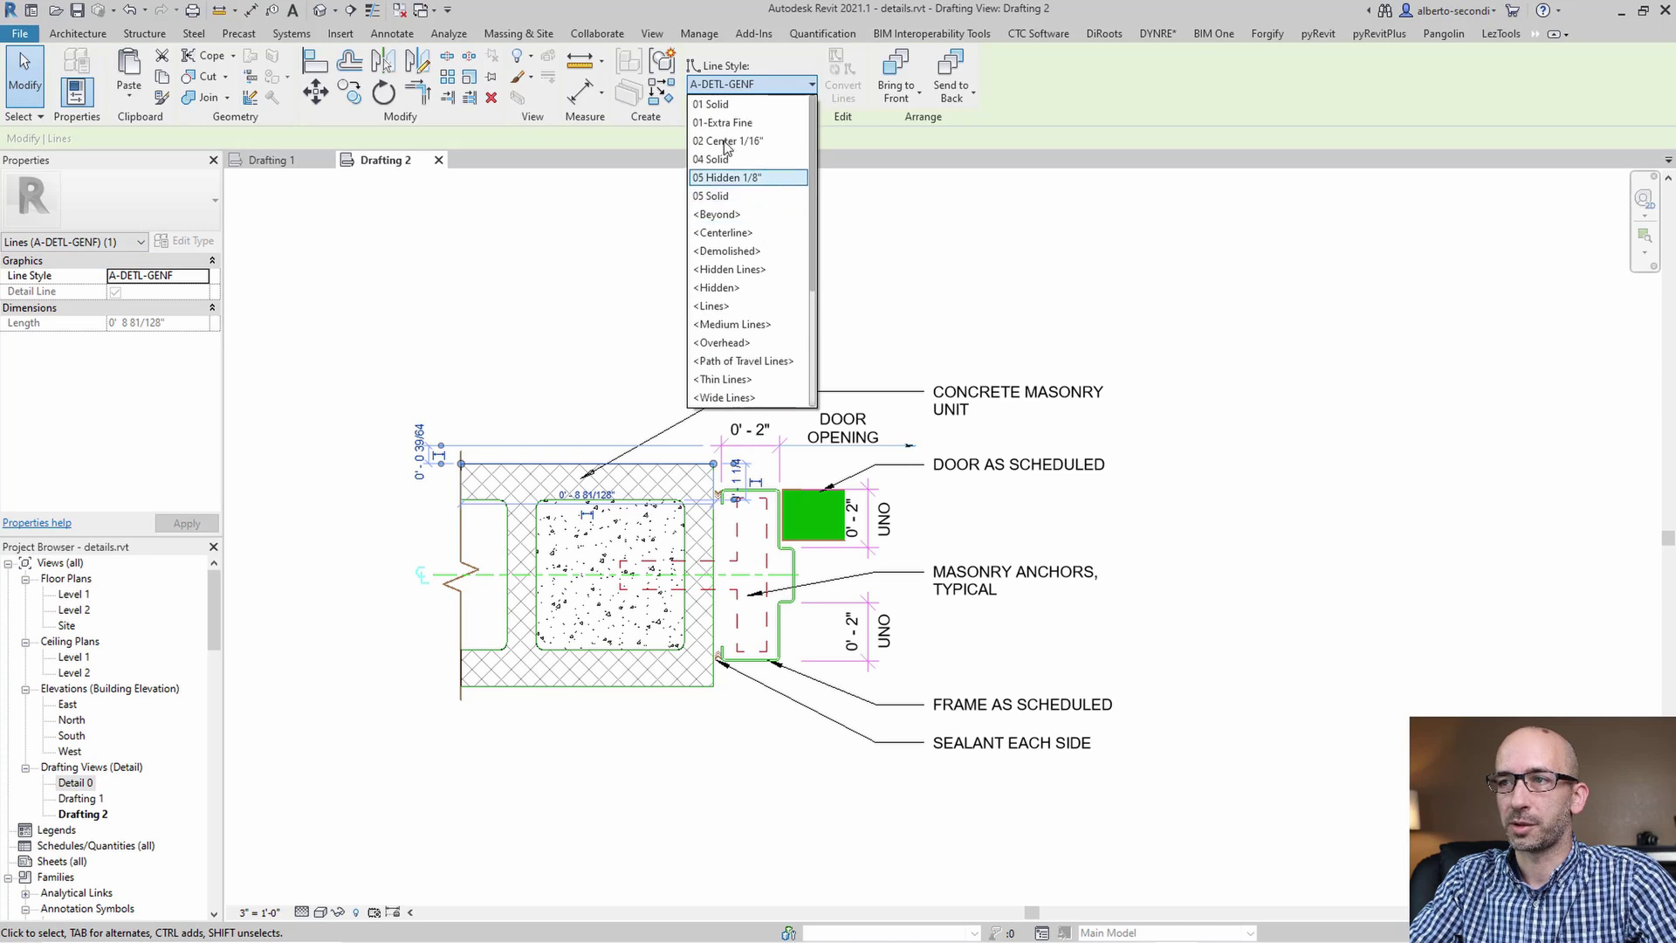
left_click(768, 7)
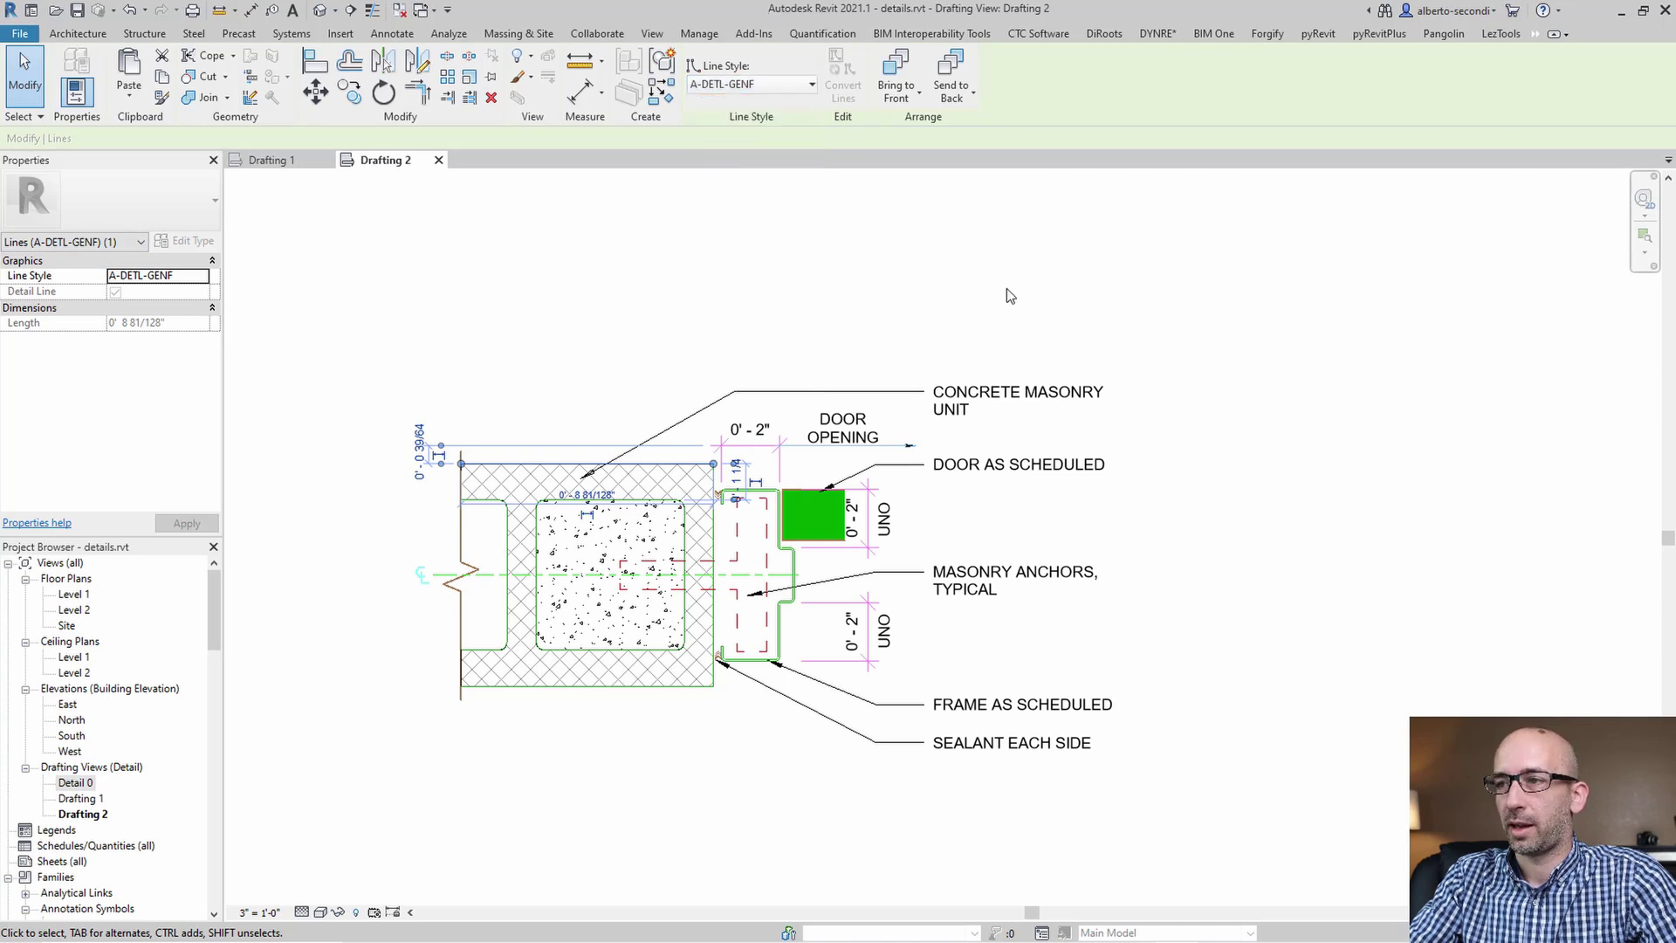
- Change the CONCRETE MASONRY UNIT note's text type to 3/32" Arial
left_click(1002, 393)
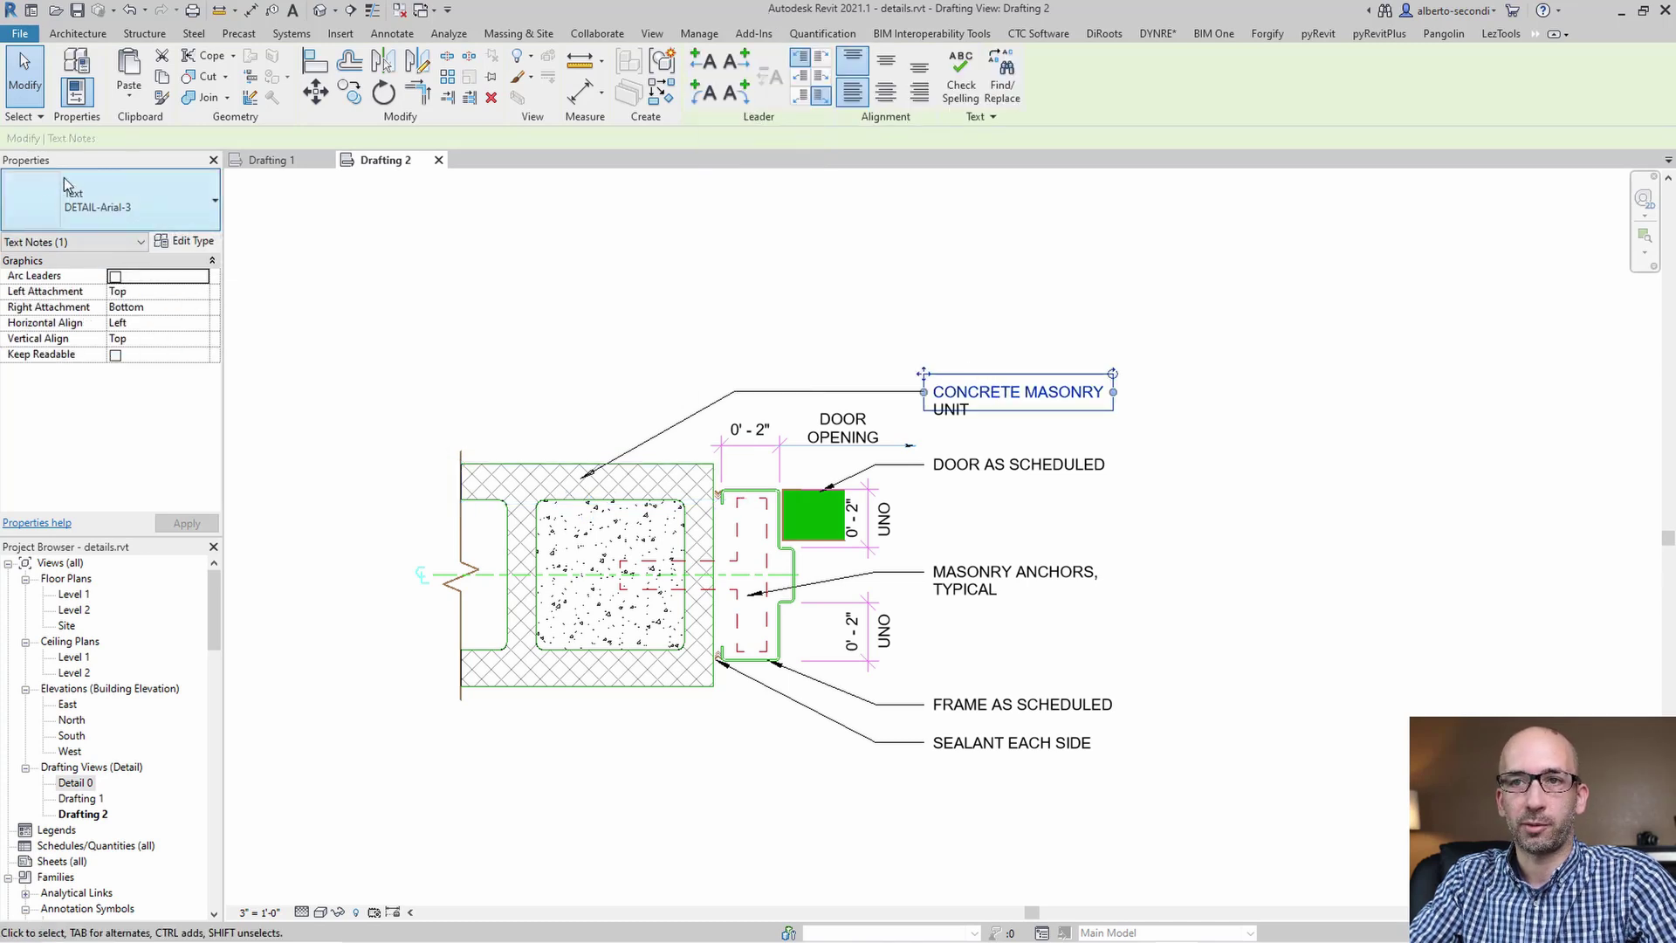
left_click(144, 212)
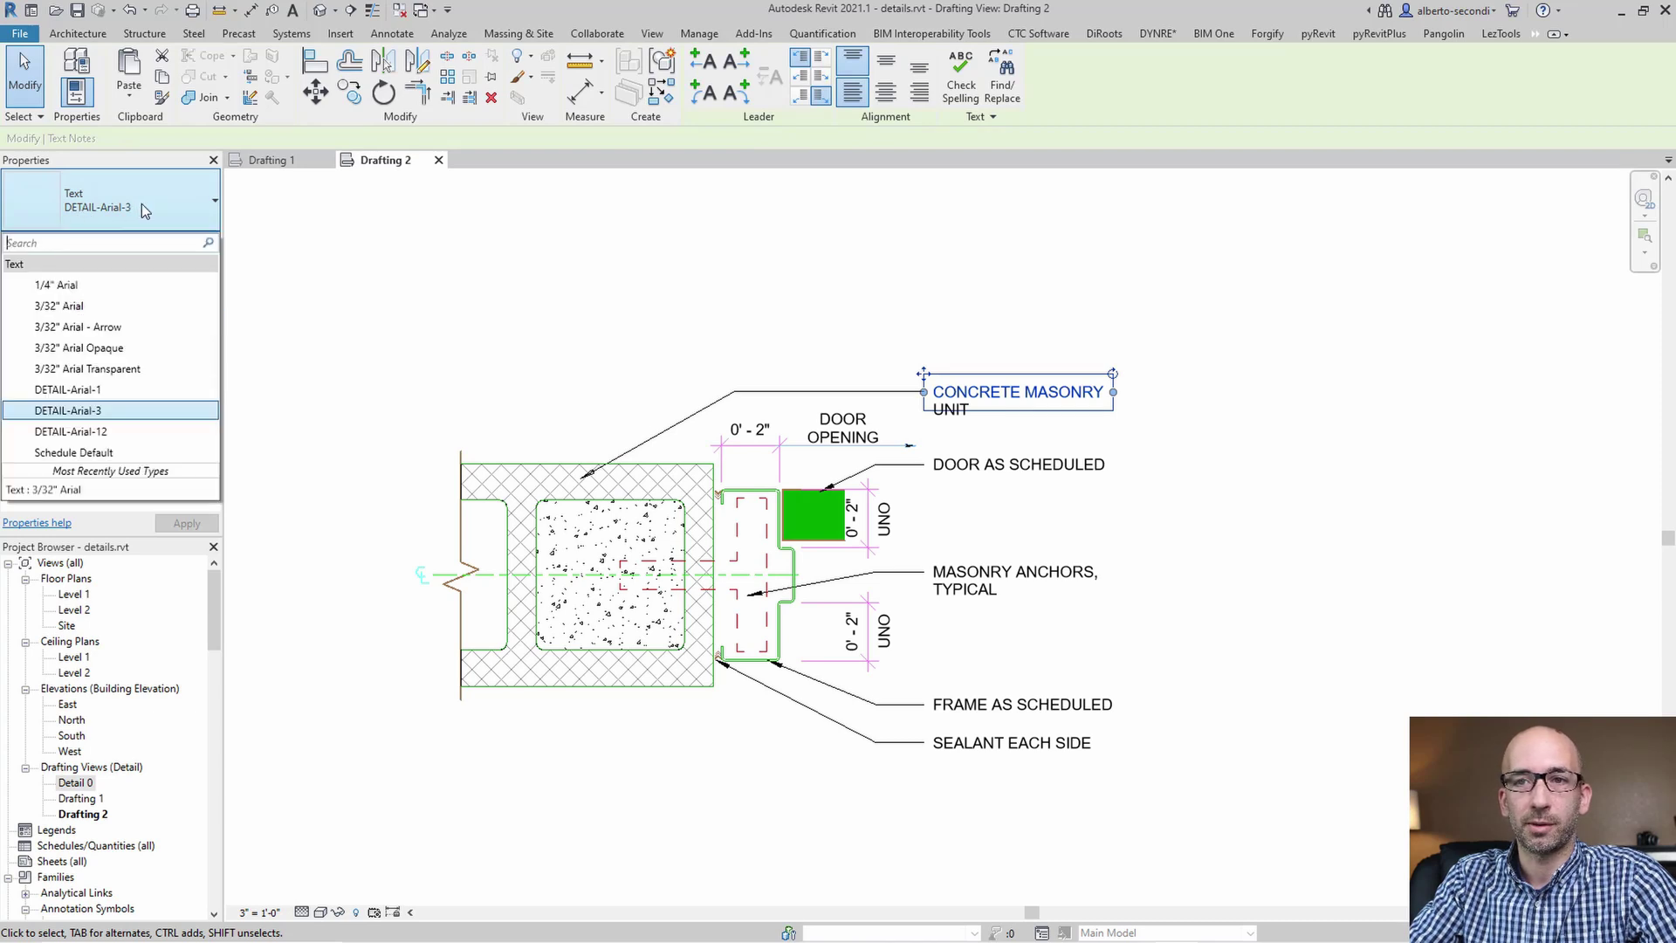
left_click(68, 304)
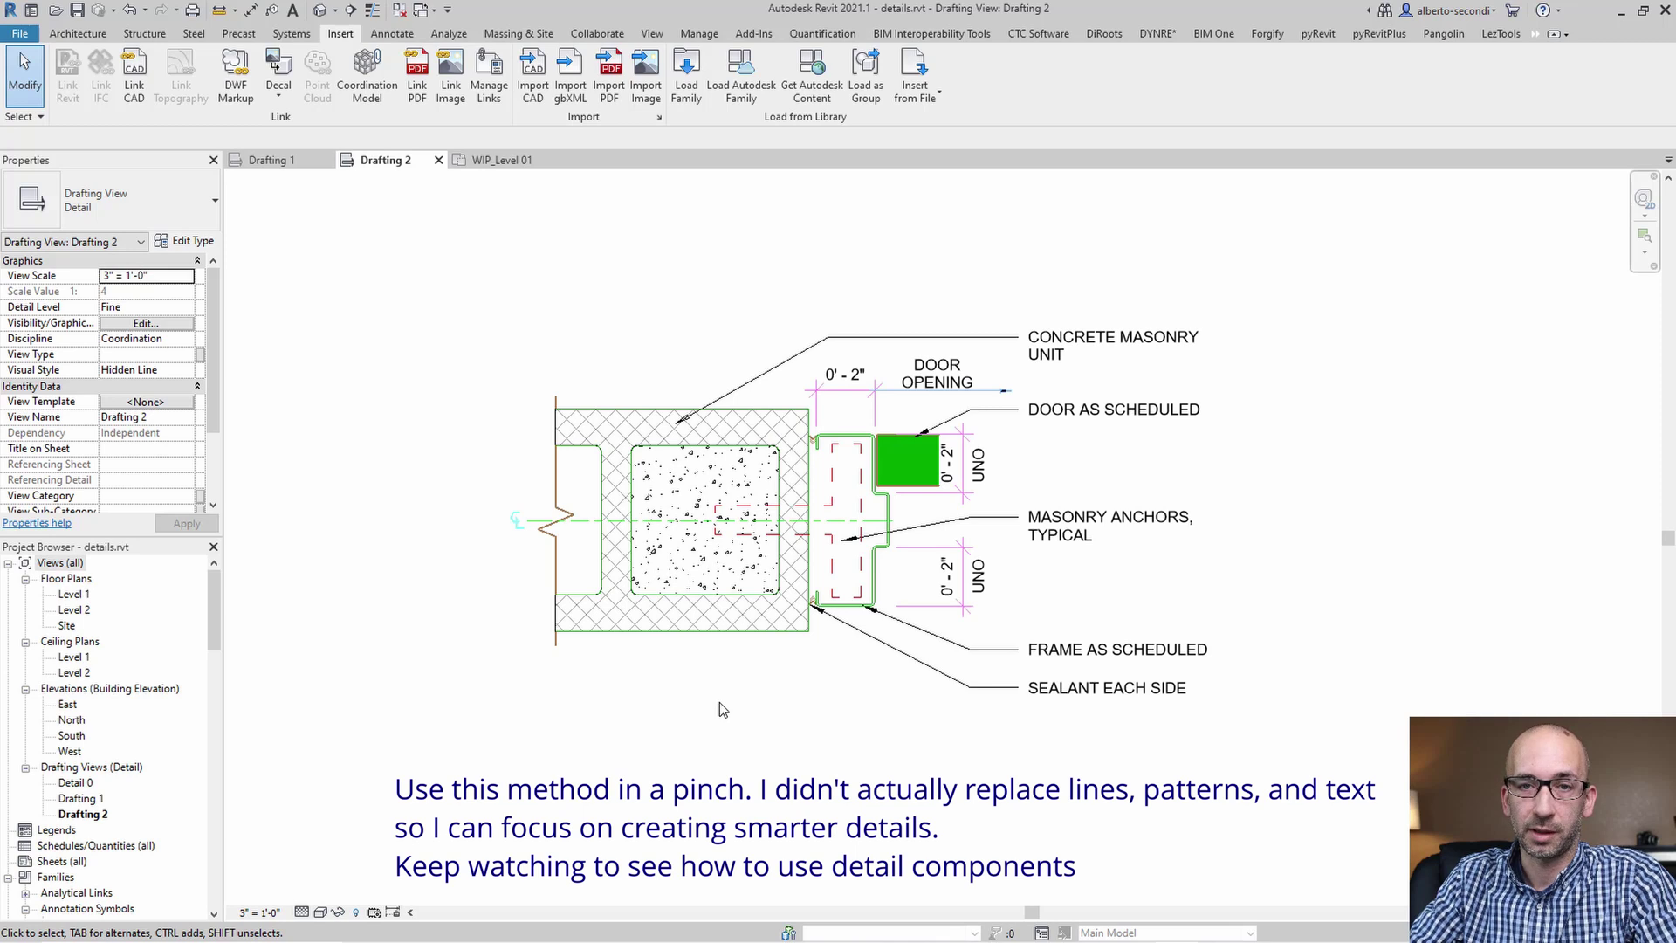
- From the project's WIP_Level 01 plan, start inserting views from details.rvt in the DETAILS folder
left_click(511, 159)
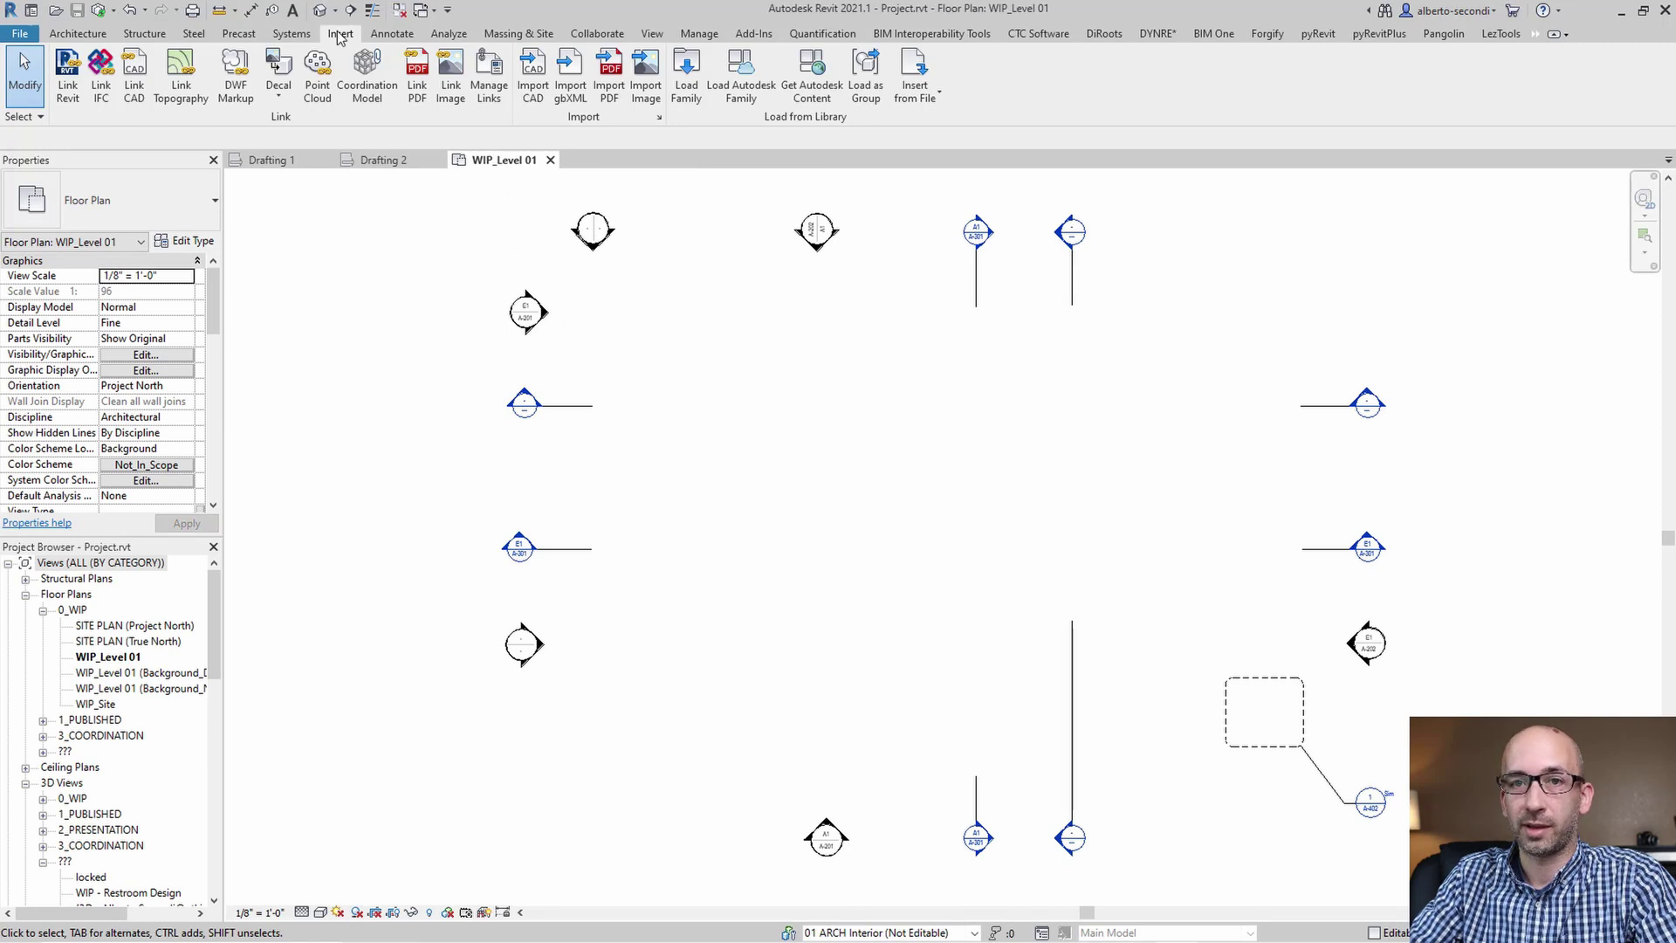
left_click(914, 79)
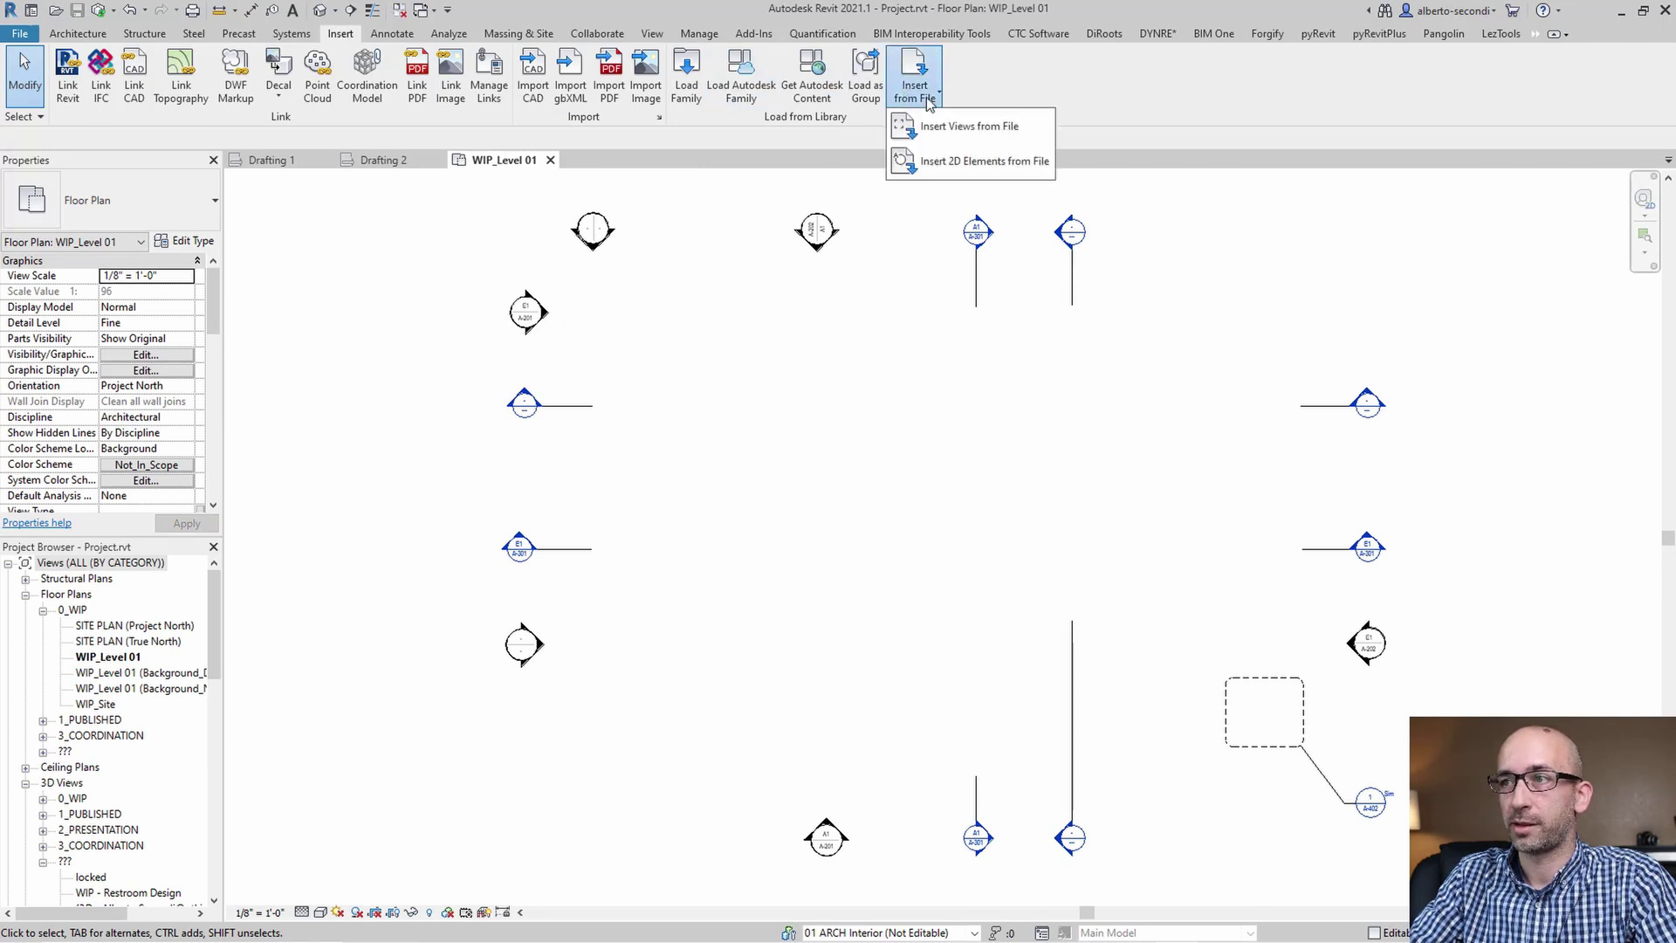
left_click(966, 128)
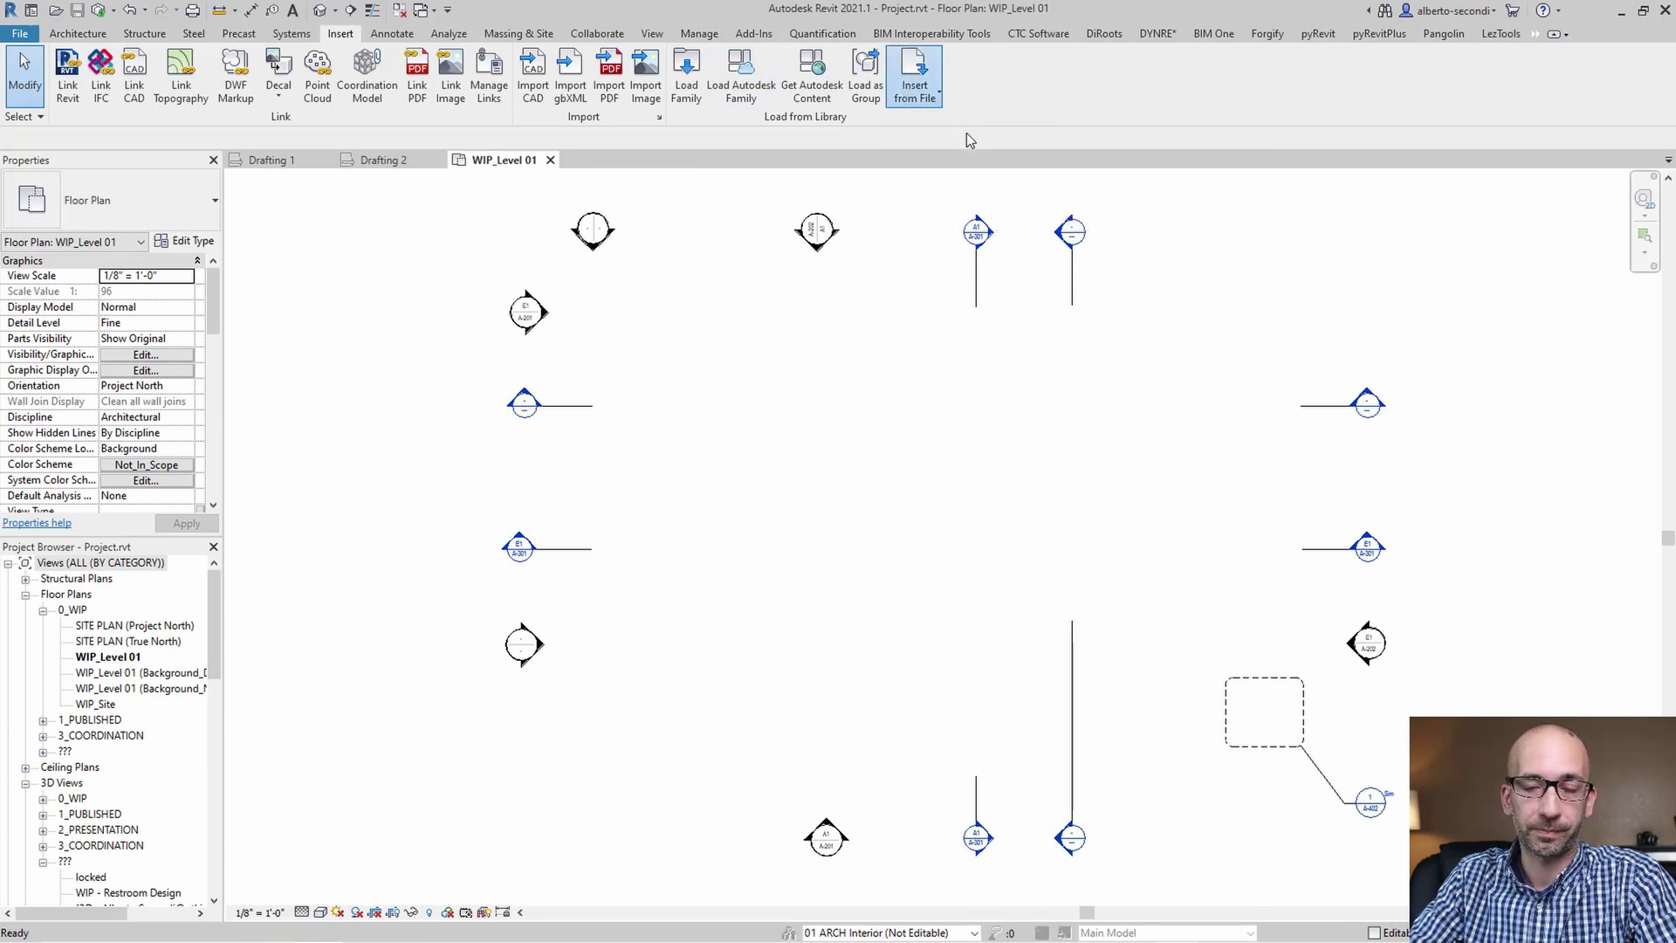
scroll(550, 550, "down", 5)
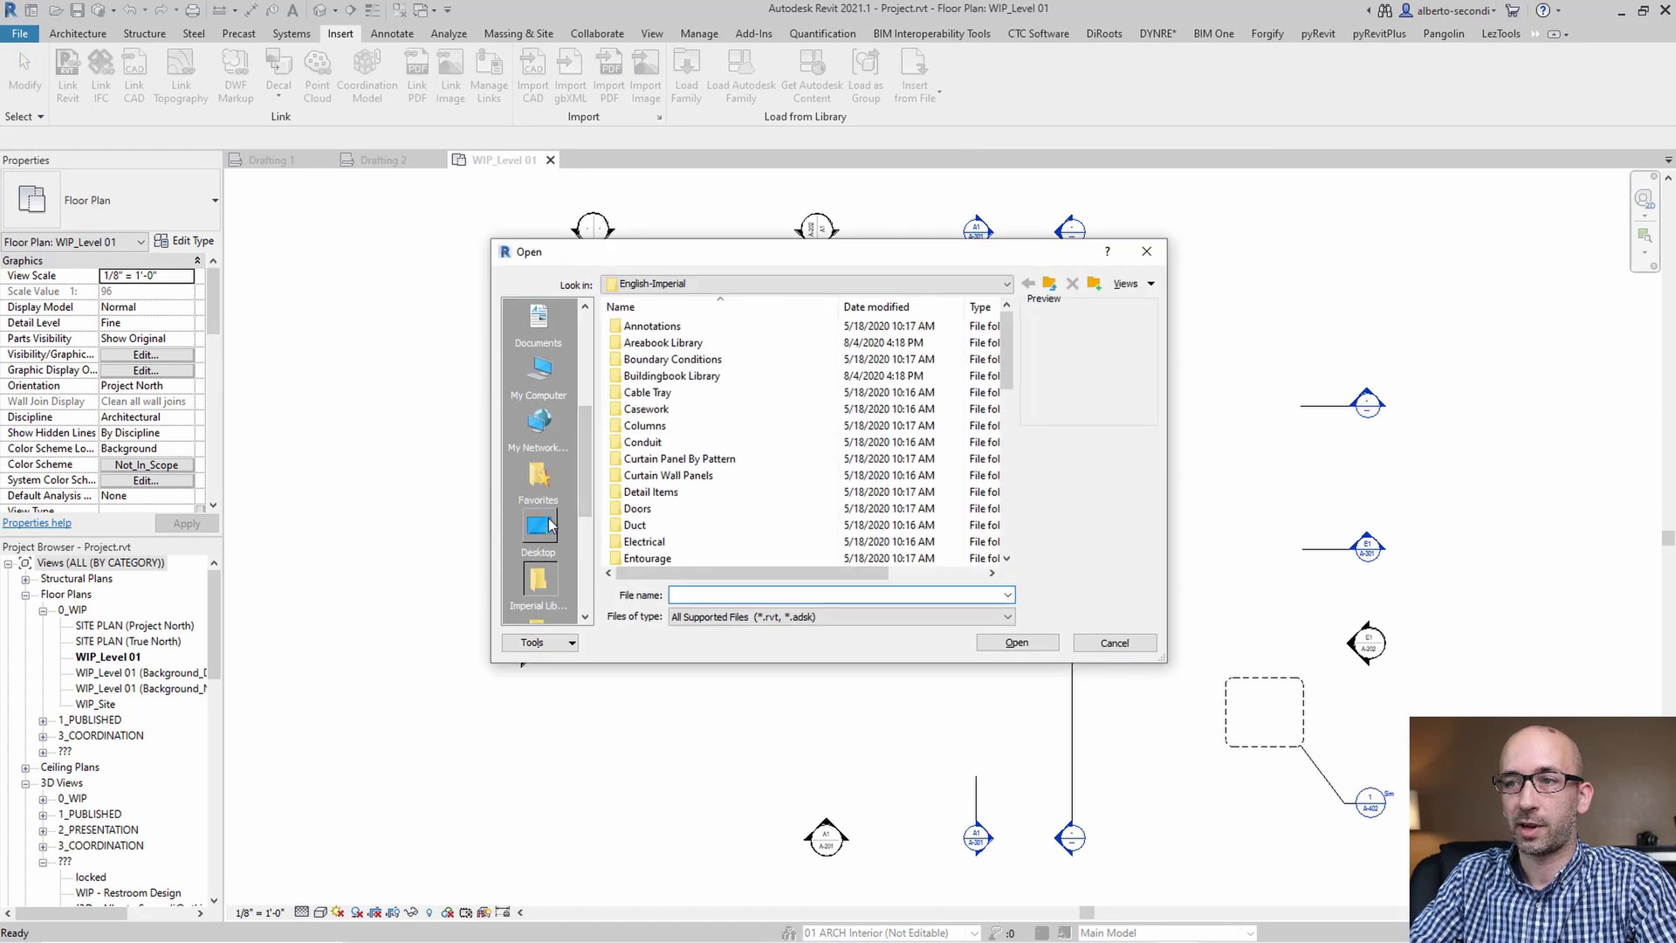
left_click(538, 528)
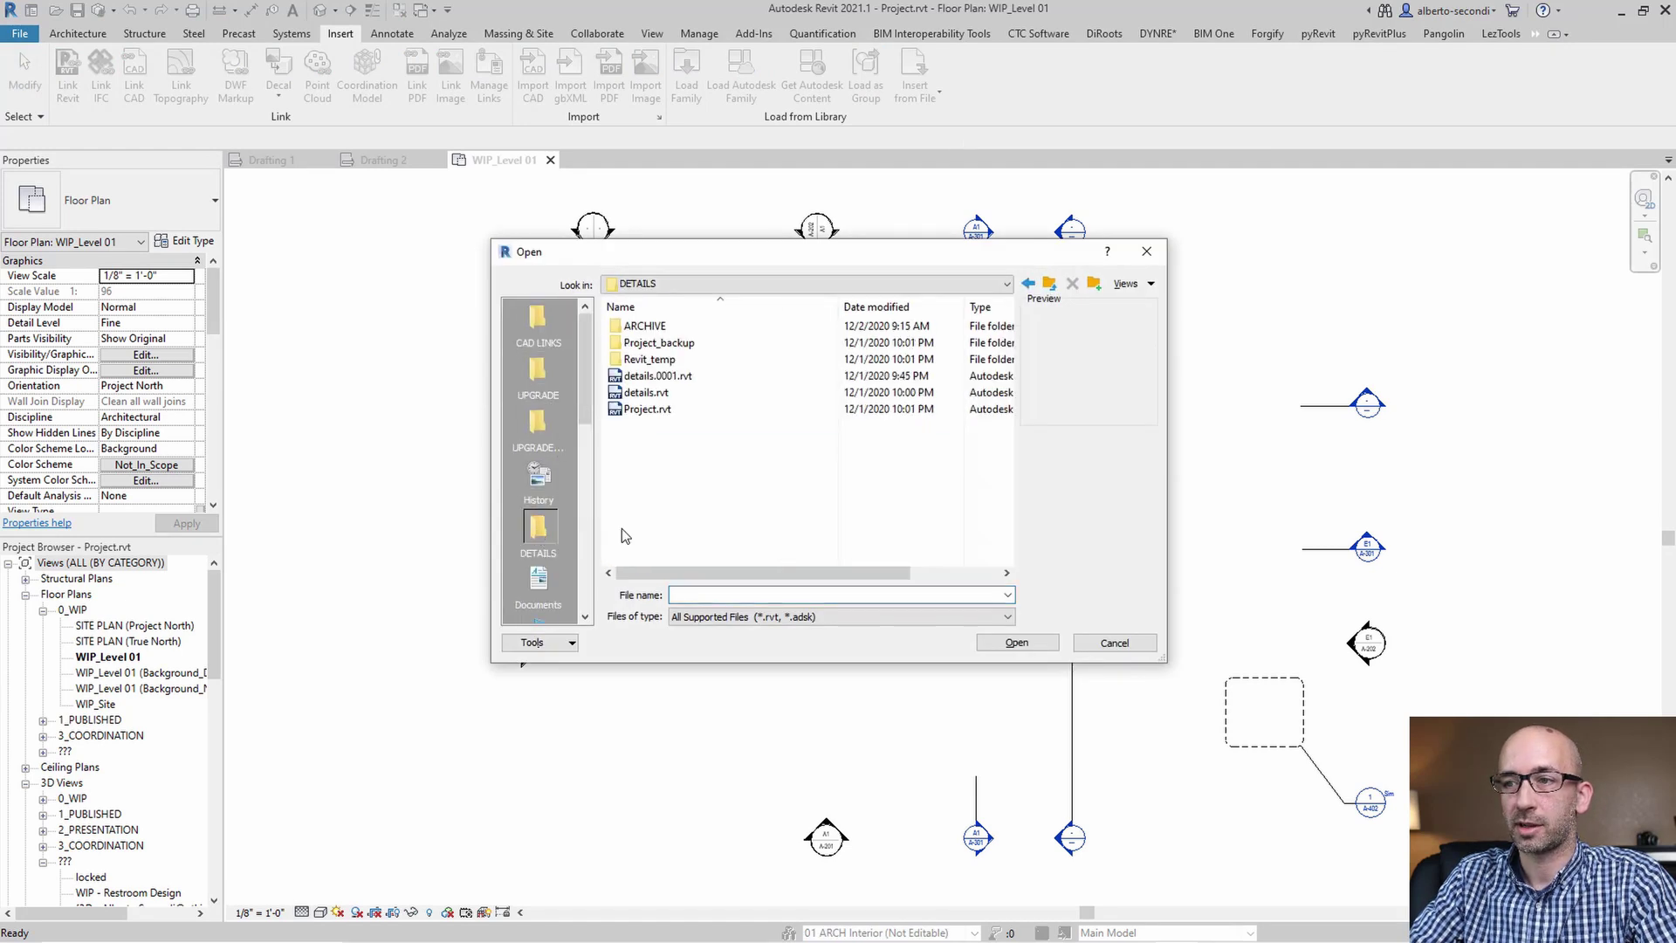
left_click(655, 392)
left_click(1045, 646)
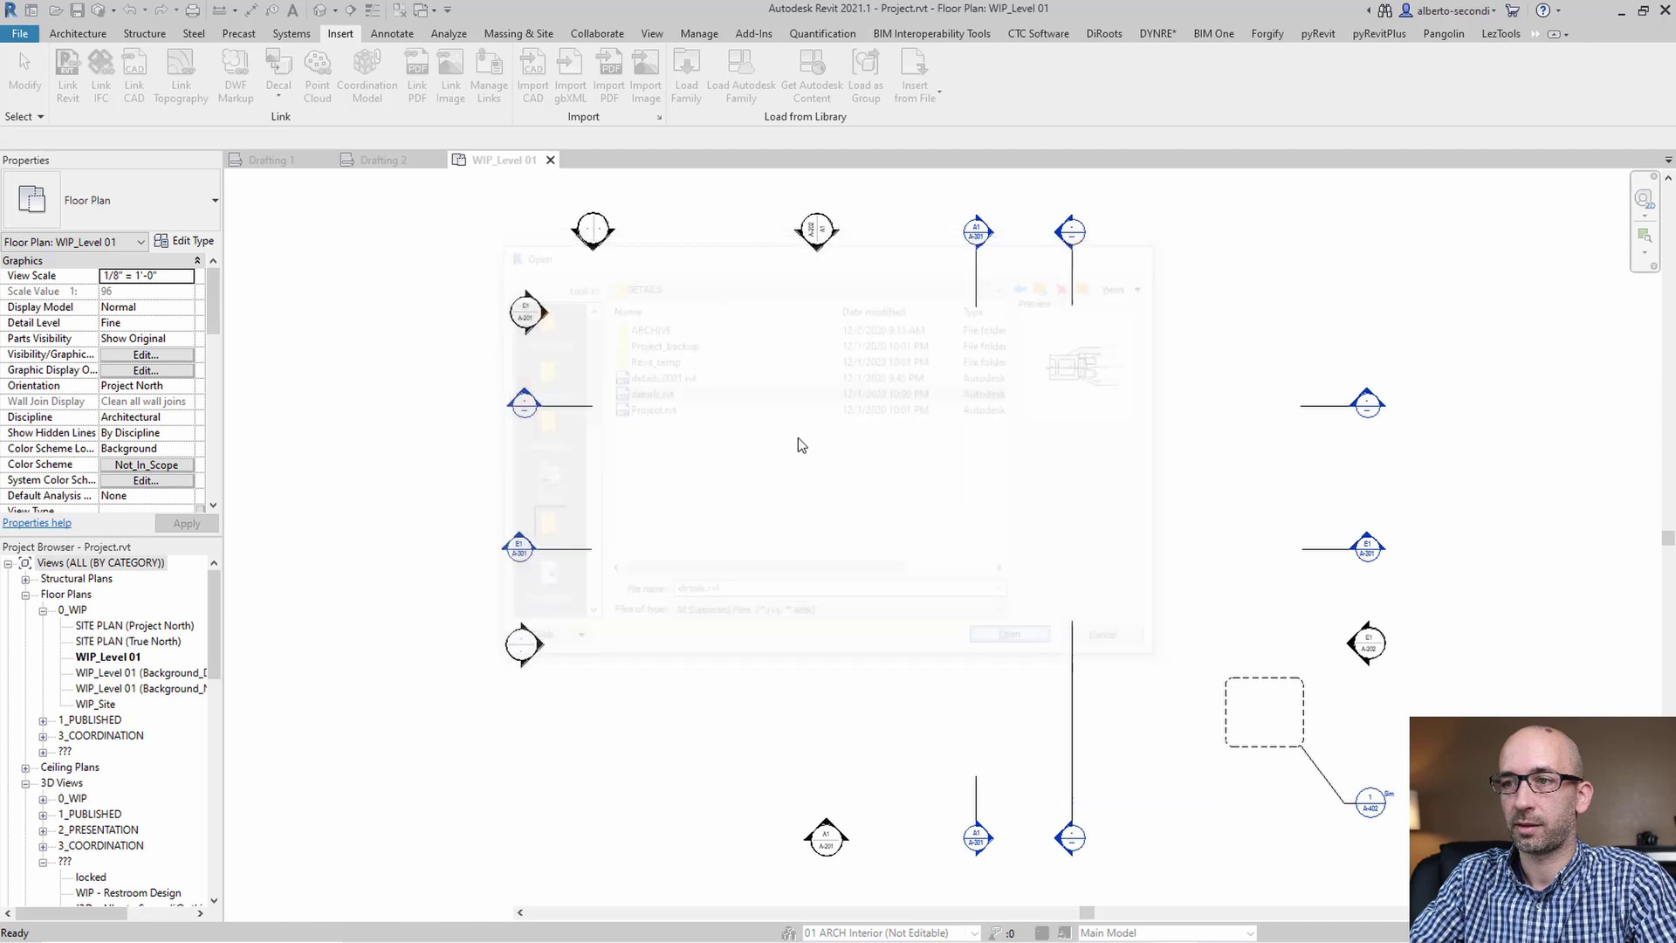
- Try to insert only the Drafting 1 drafting view into the project
left_click(621, 331)
left_click(619, 340)
left_click(569, 328)
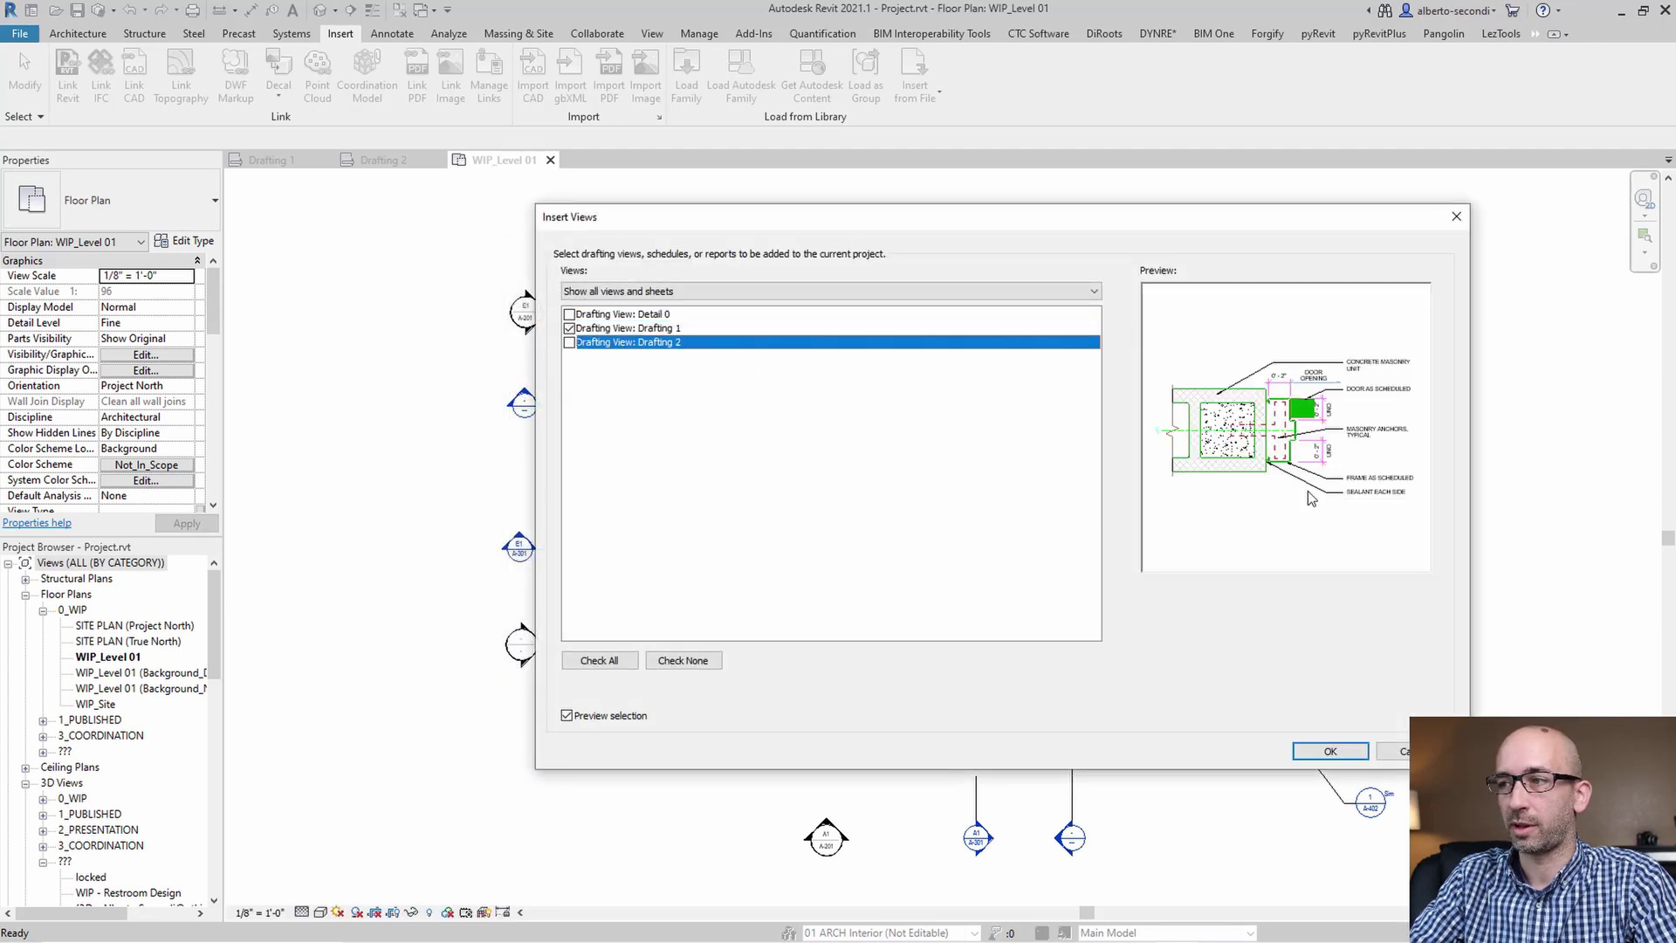
left_click(1330, 751)
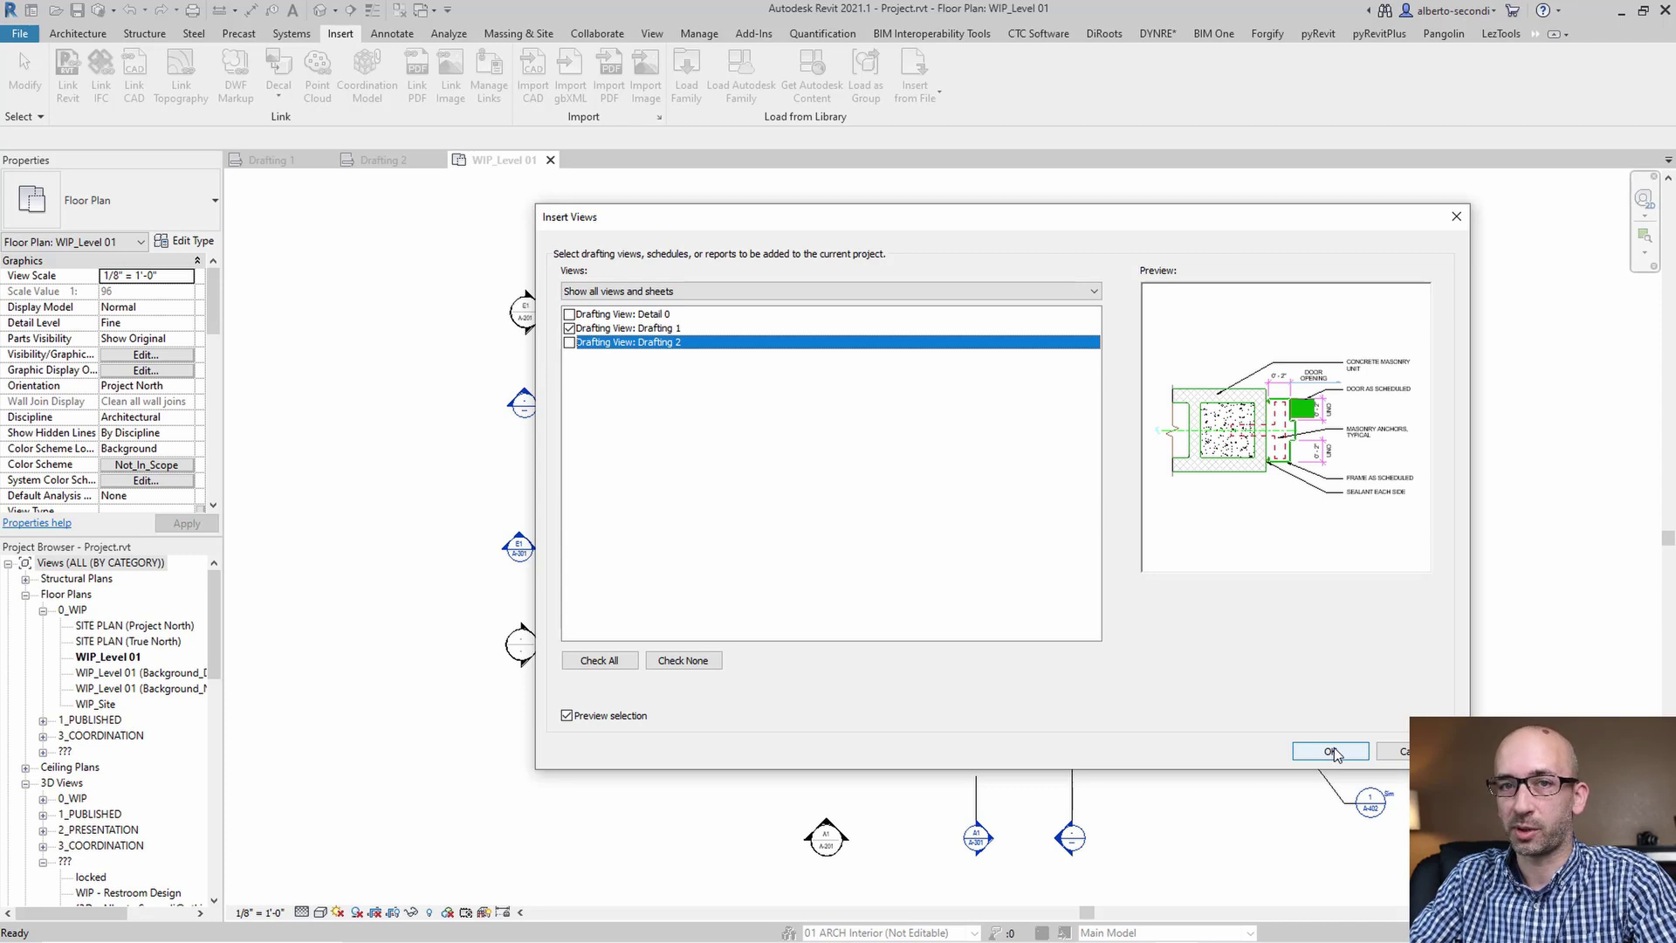
left_click(1330, 751)
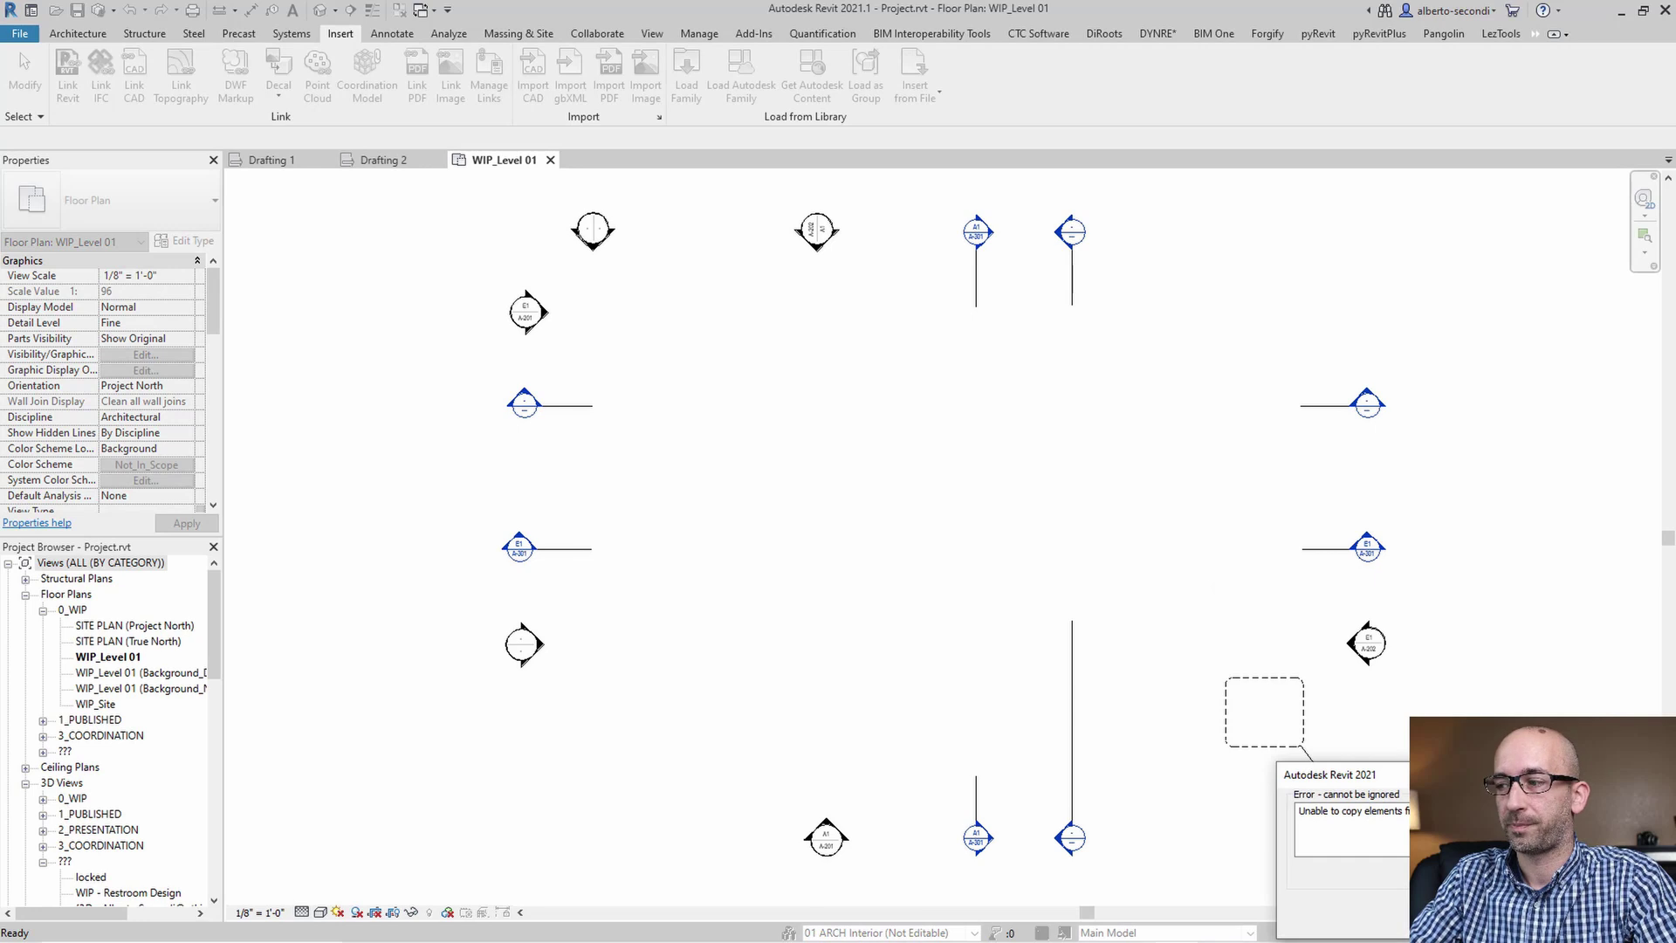
left_click(1625, 913)
- In the Drafting 2 view of details.rvt, move the set of loose detail components closer to the door frame detail
left_click(393, 161)
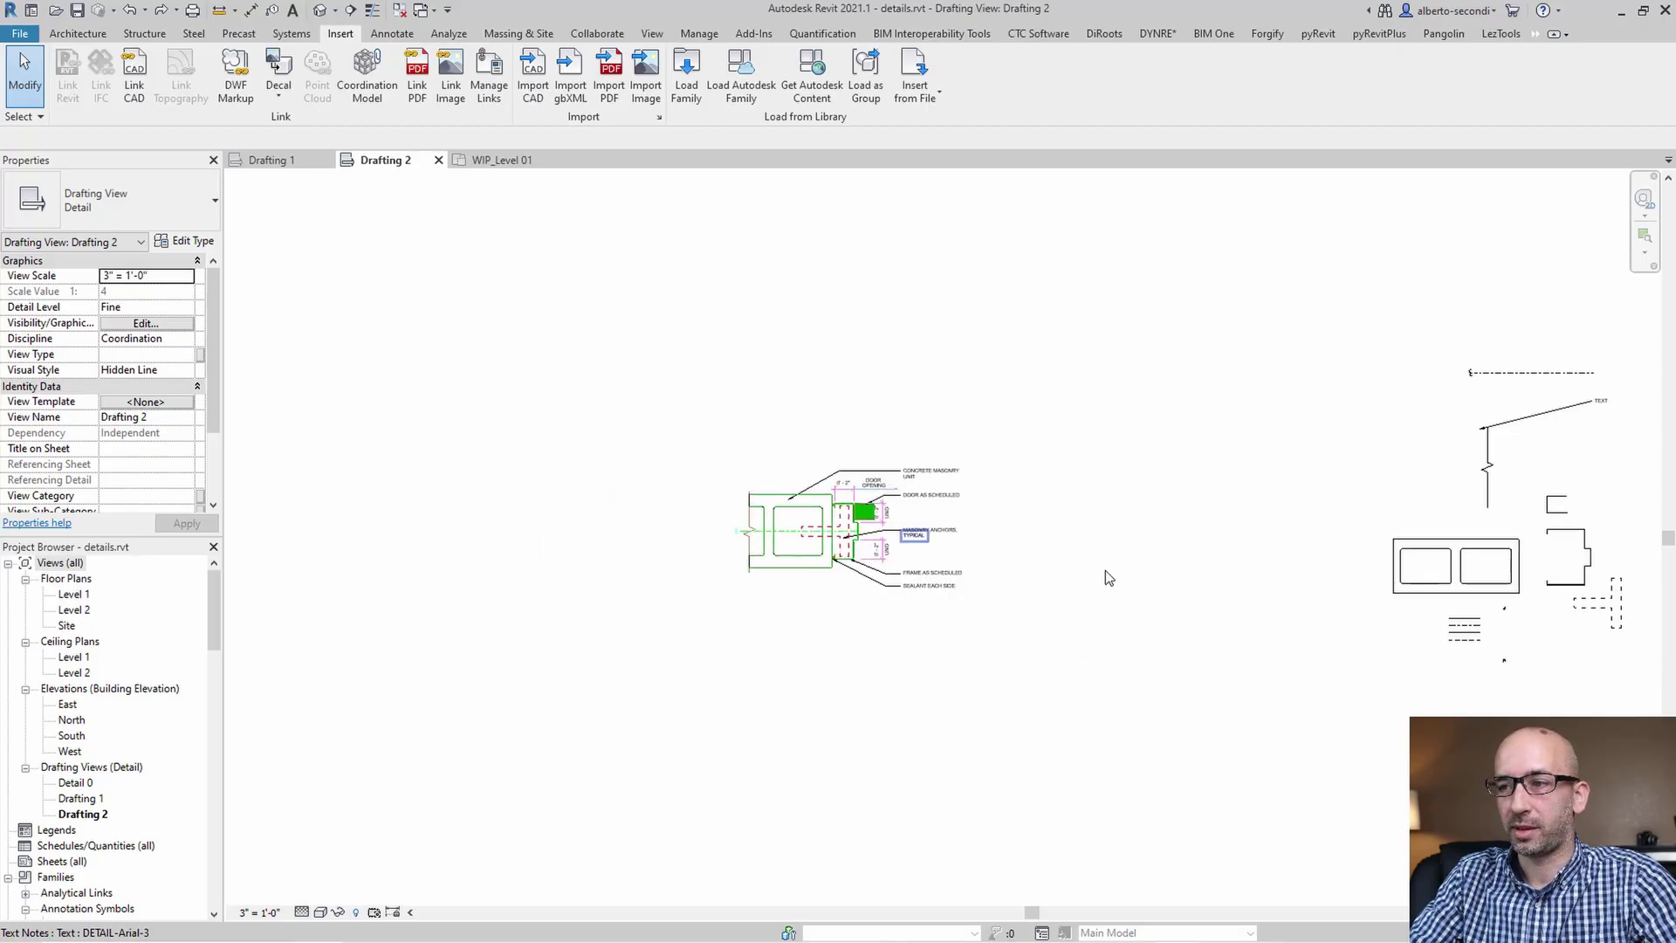
middle_click_drag(1186, 557, 951, 548)
left_click_drag(1057, 270, 1441, 781)
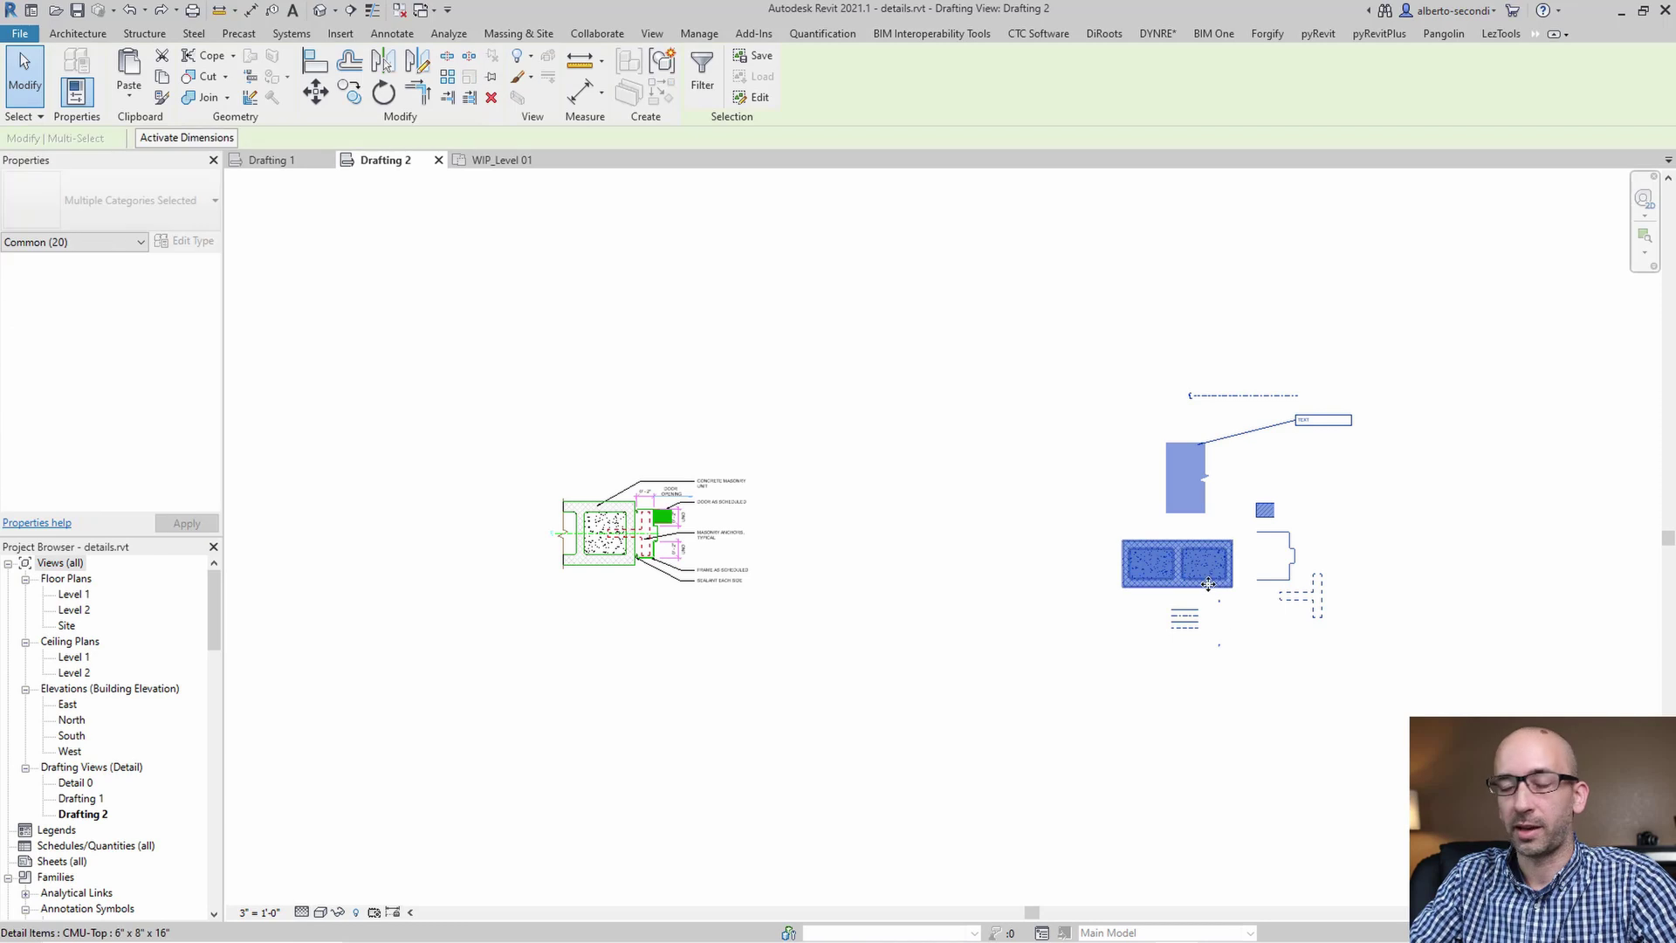
left_click_drag(1185, 583, 845, 558)
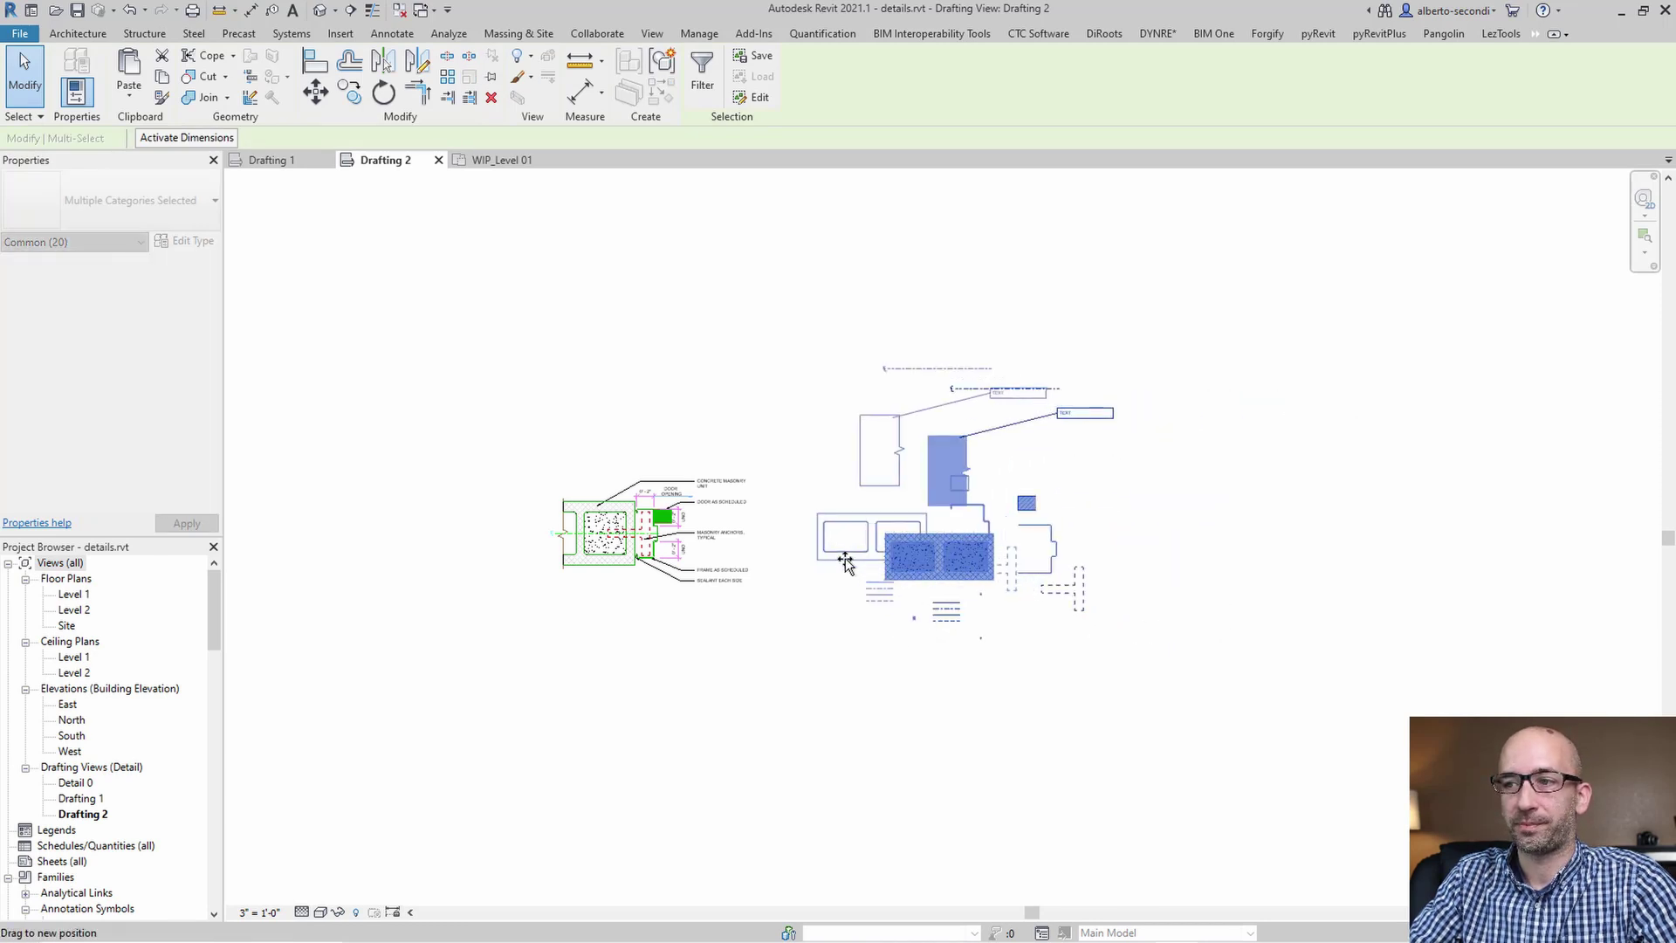
left_click(842, 621)
scroll(811, 579, "up", 5)
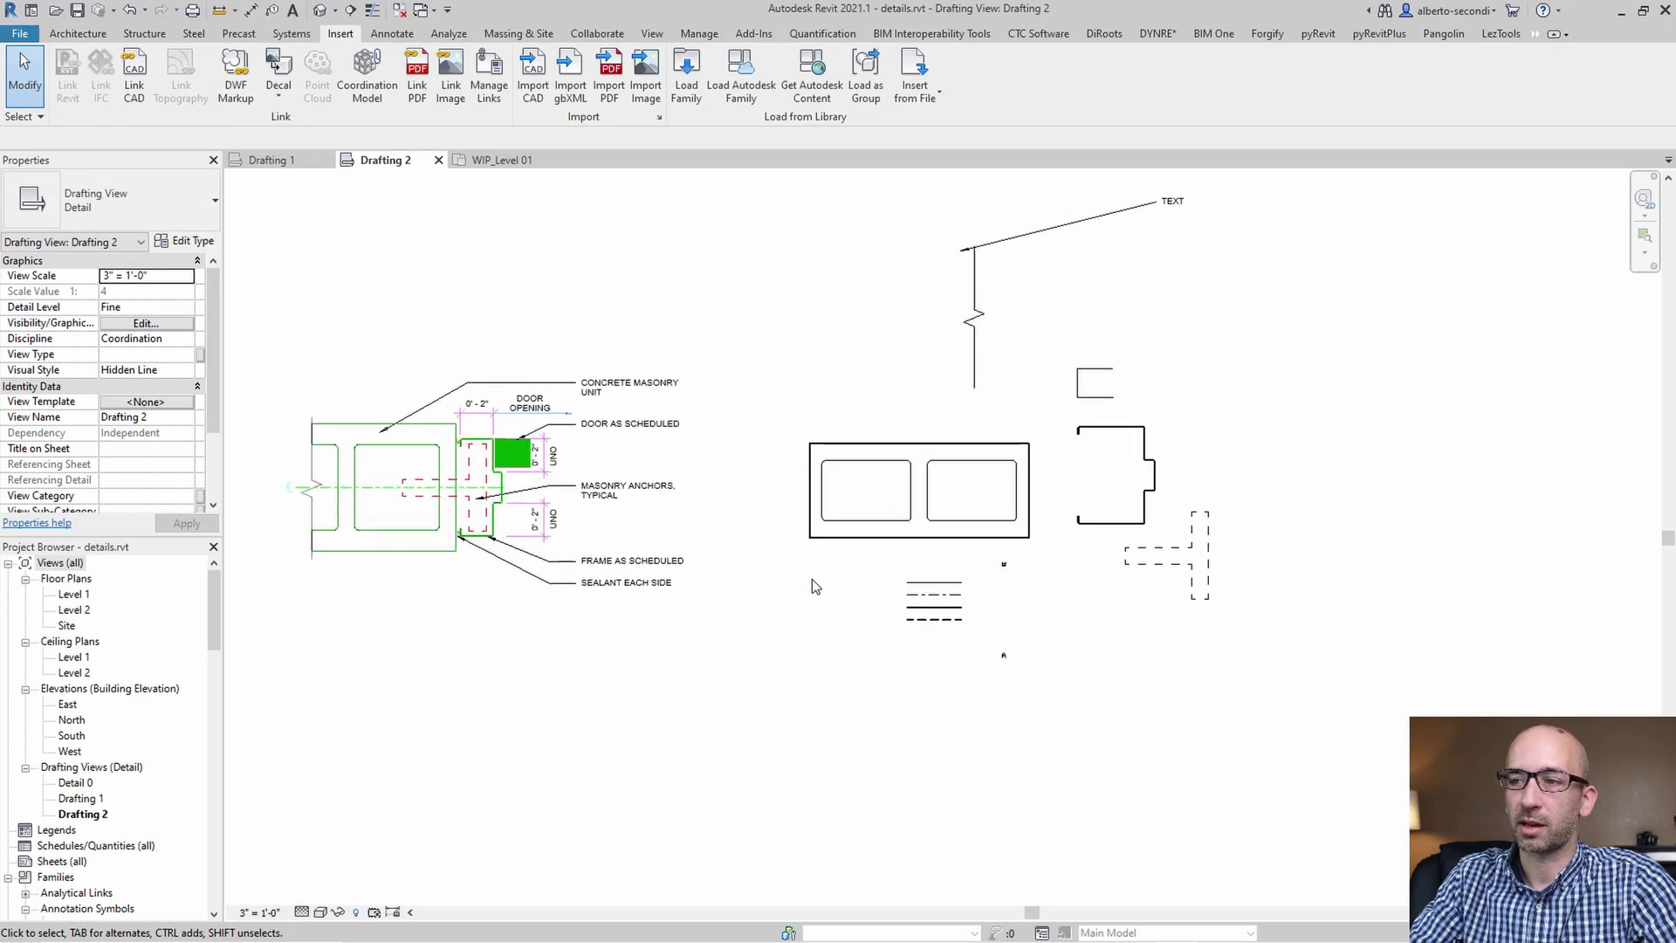
- Delete the crosshatch filled region from the masonry wall in the door frame detail
scroll(1140, 563, "up", 1)
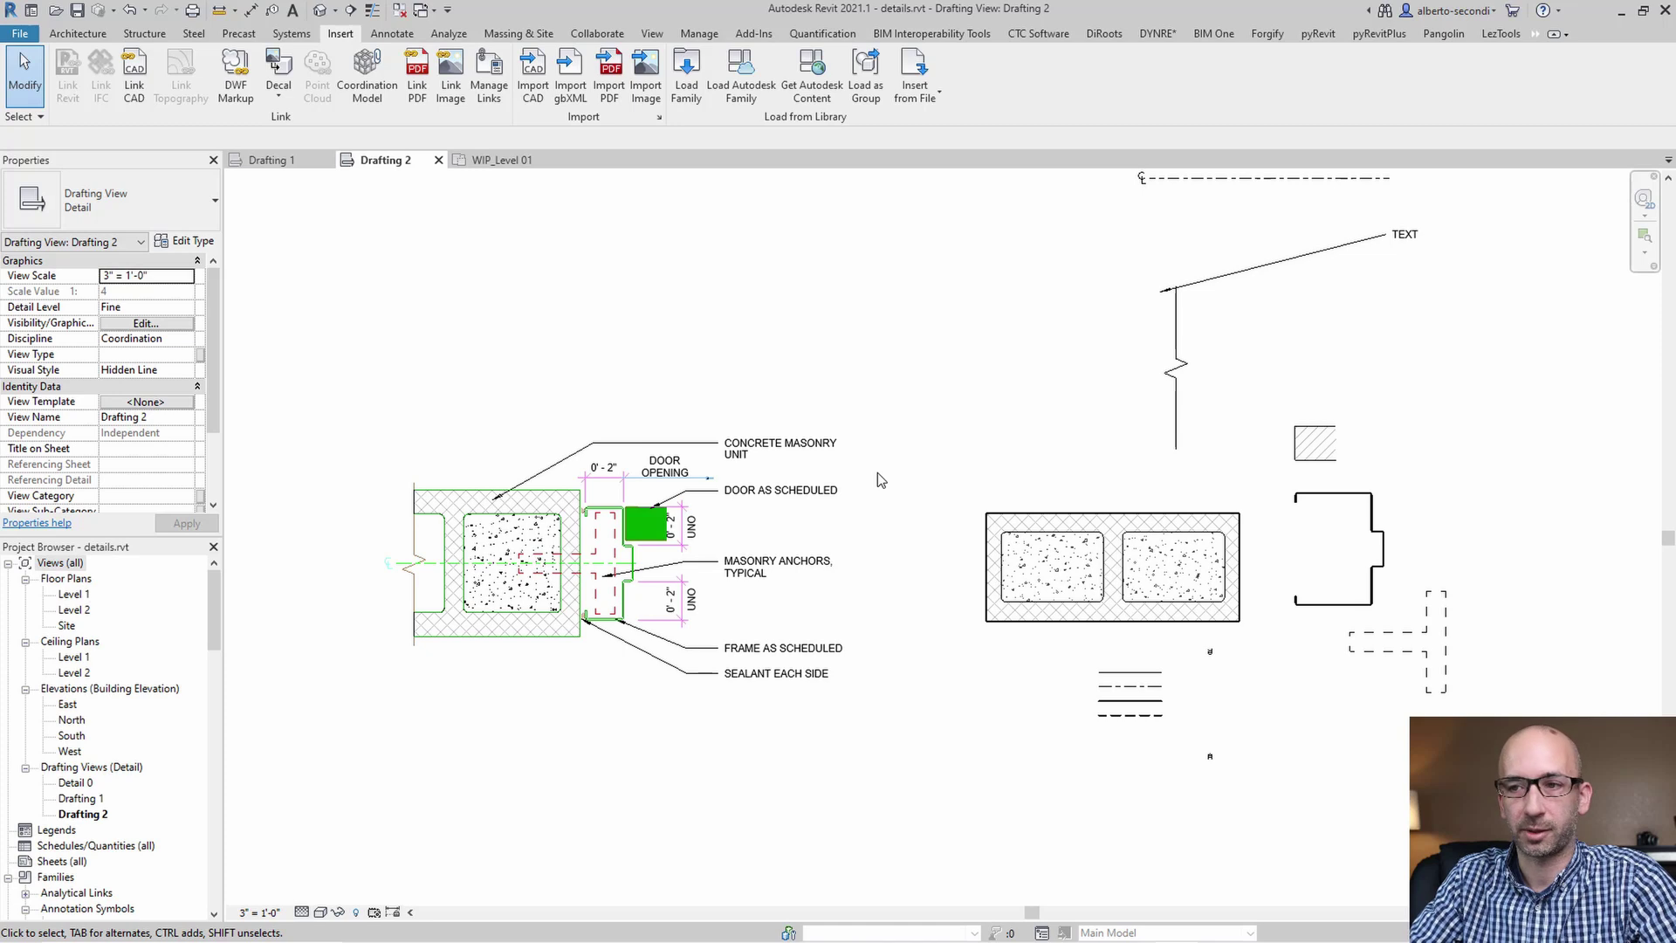
scroll(862, 539, "up", 2)
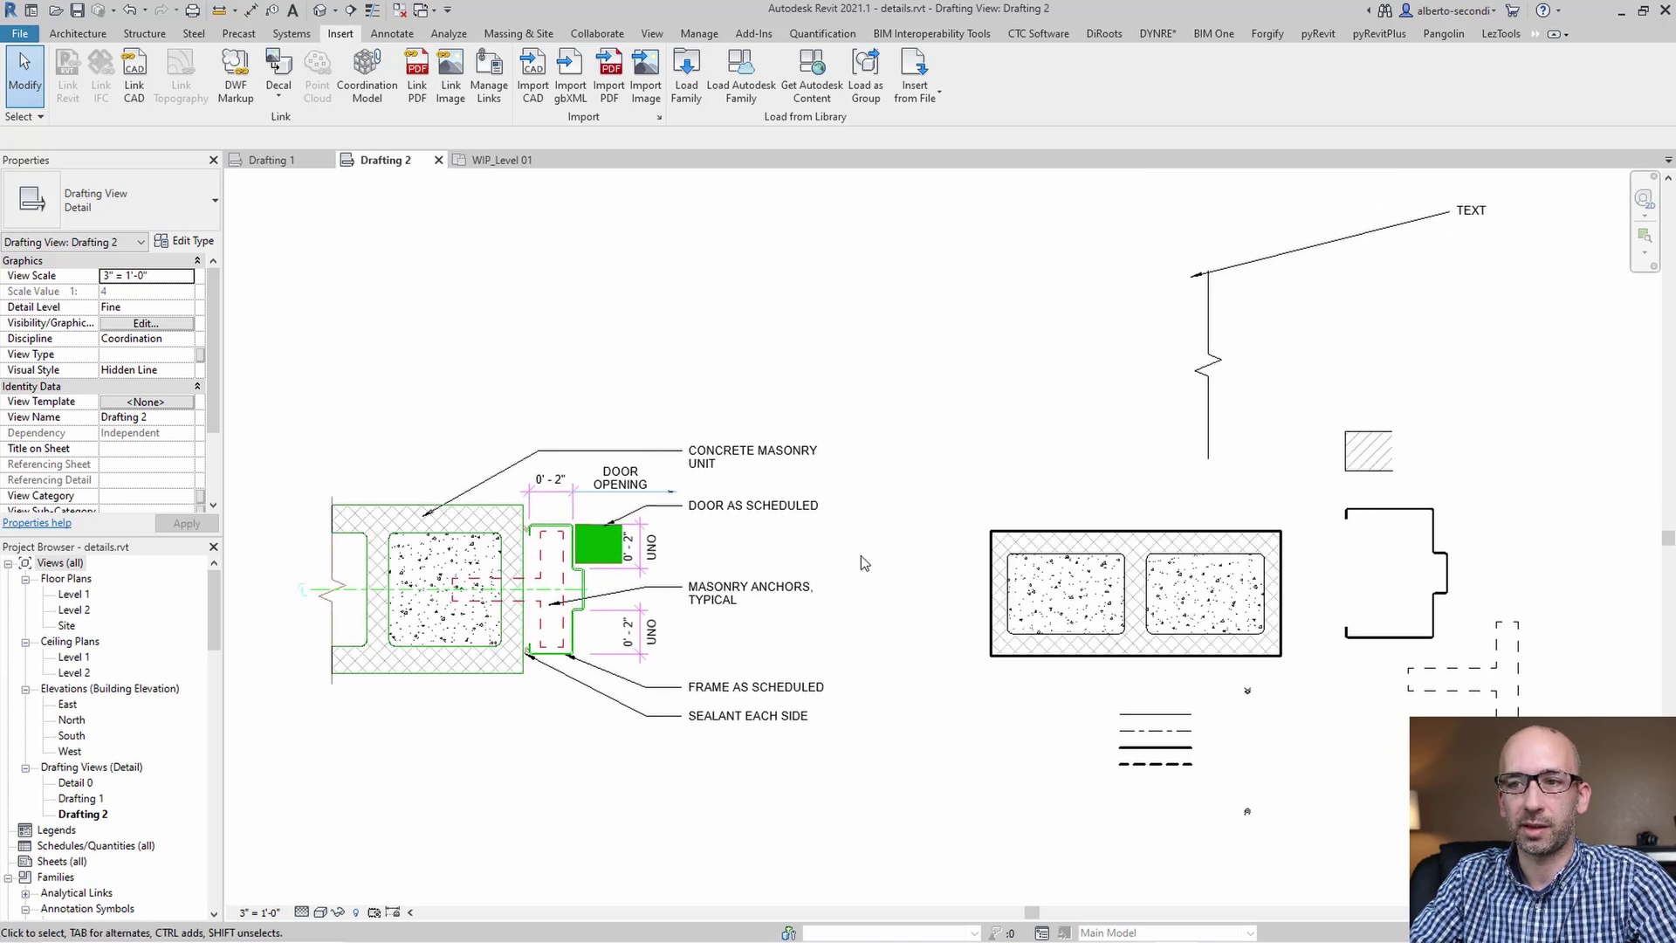
left_click(355, 515)
key("Delete")
- Move the CMU-Top component onto the imported wall's lower corner beside the frame and set its type to 8" x 8" x 16"
left_click(1091, 530)
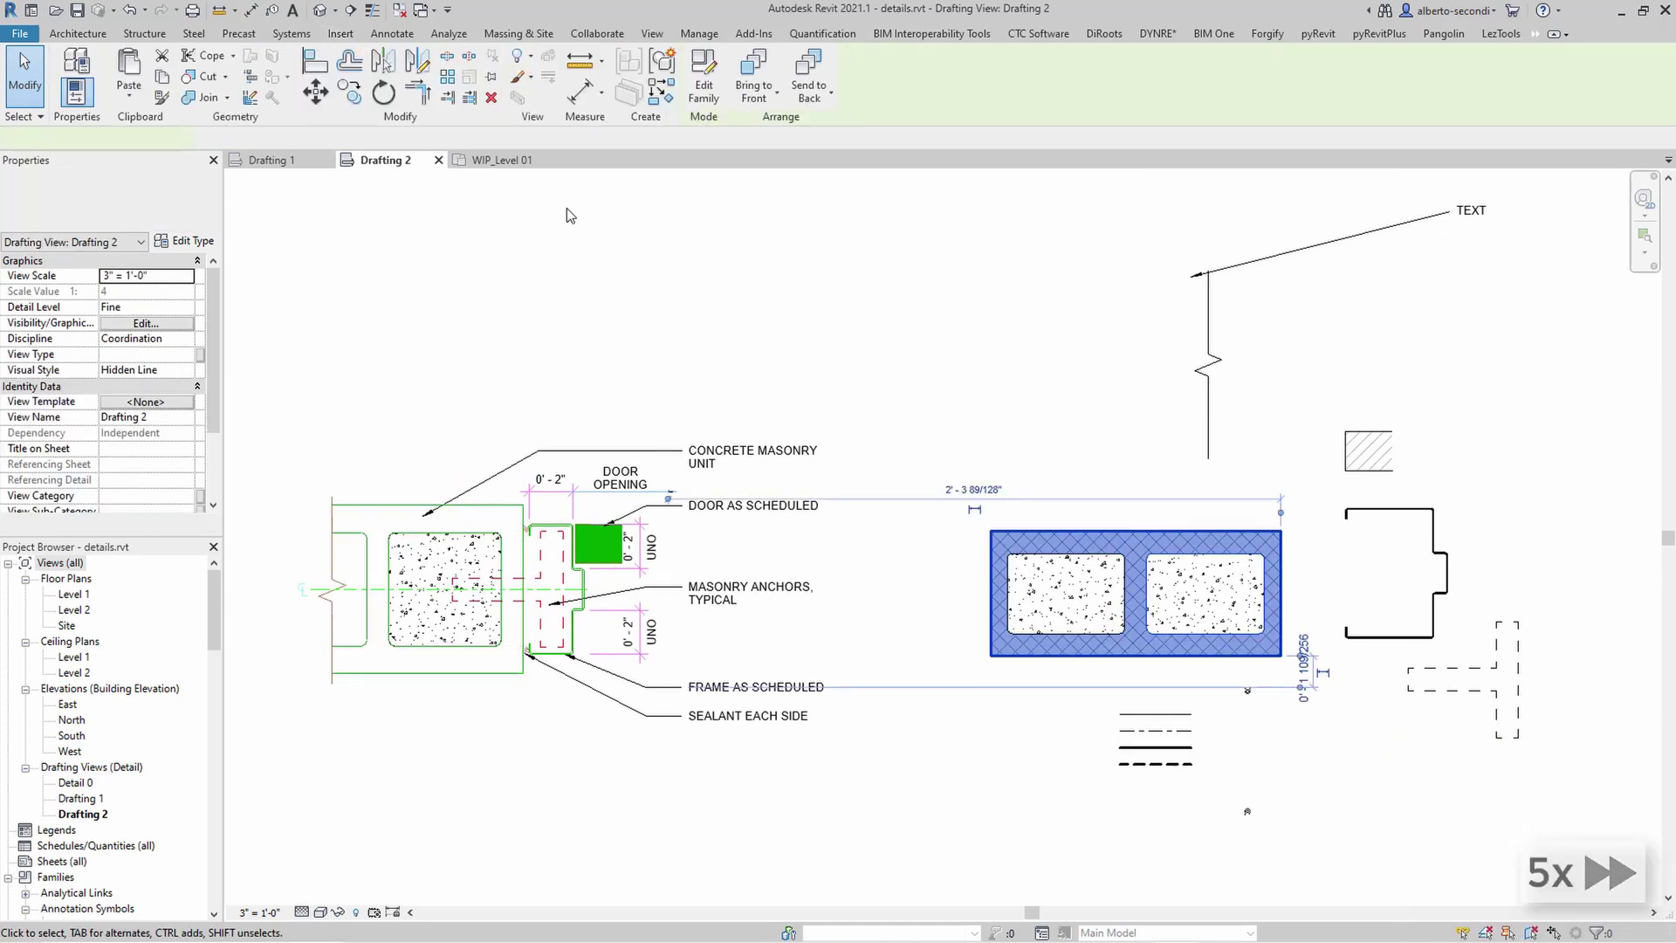
left_click(315, 92)
scroll(1310, 652, "up", 5)
left_click(1173, 671)
scroll(1174, 670, "down", 5)
scroll(491, 620, "up", 3)
left_click(493, 619)
scroll(1013, 803, "down", 3)
left_click(131, 200)
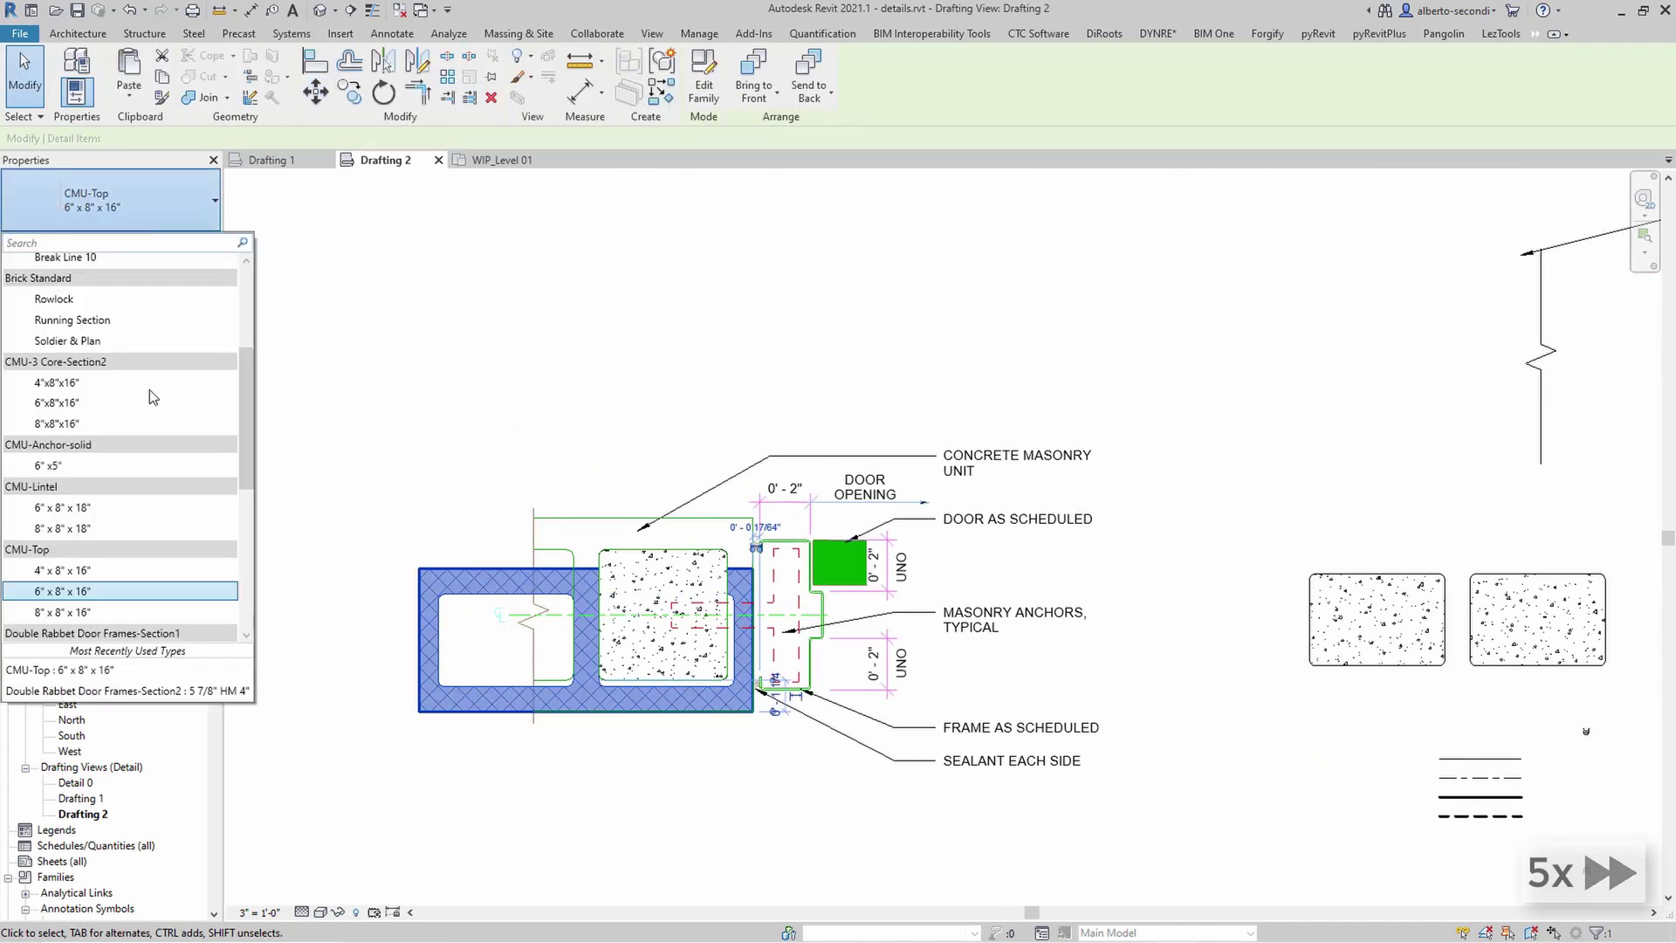
left_click(88, 610)
- Delete the imported wall outline, core outlines, concrete hatch and break line beneath the CMU component
left_click(619, 464)
left_click(622, 463)
scroll(611, 722, "up", 3)
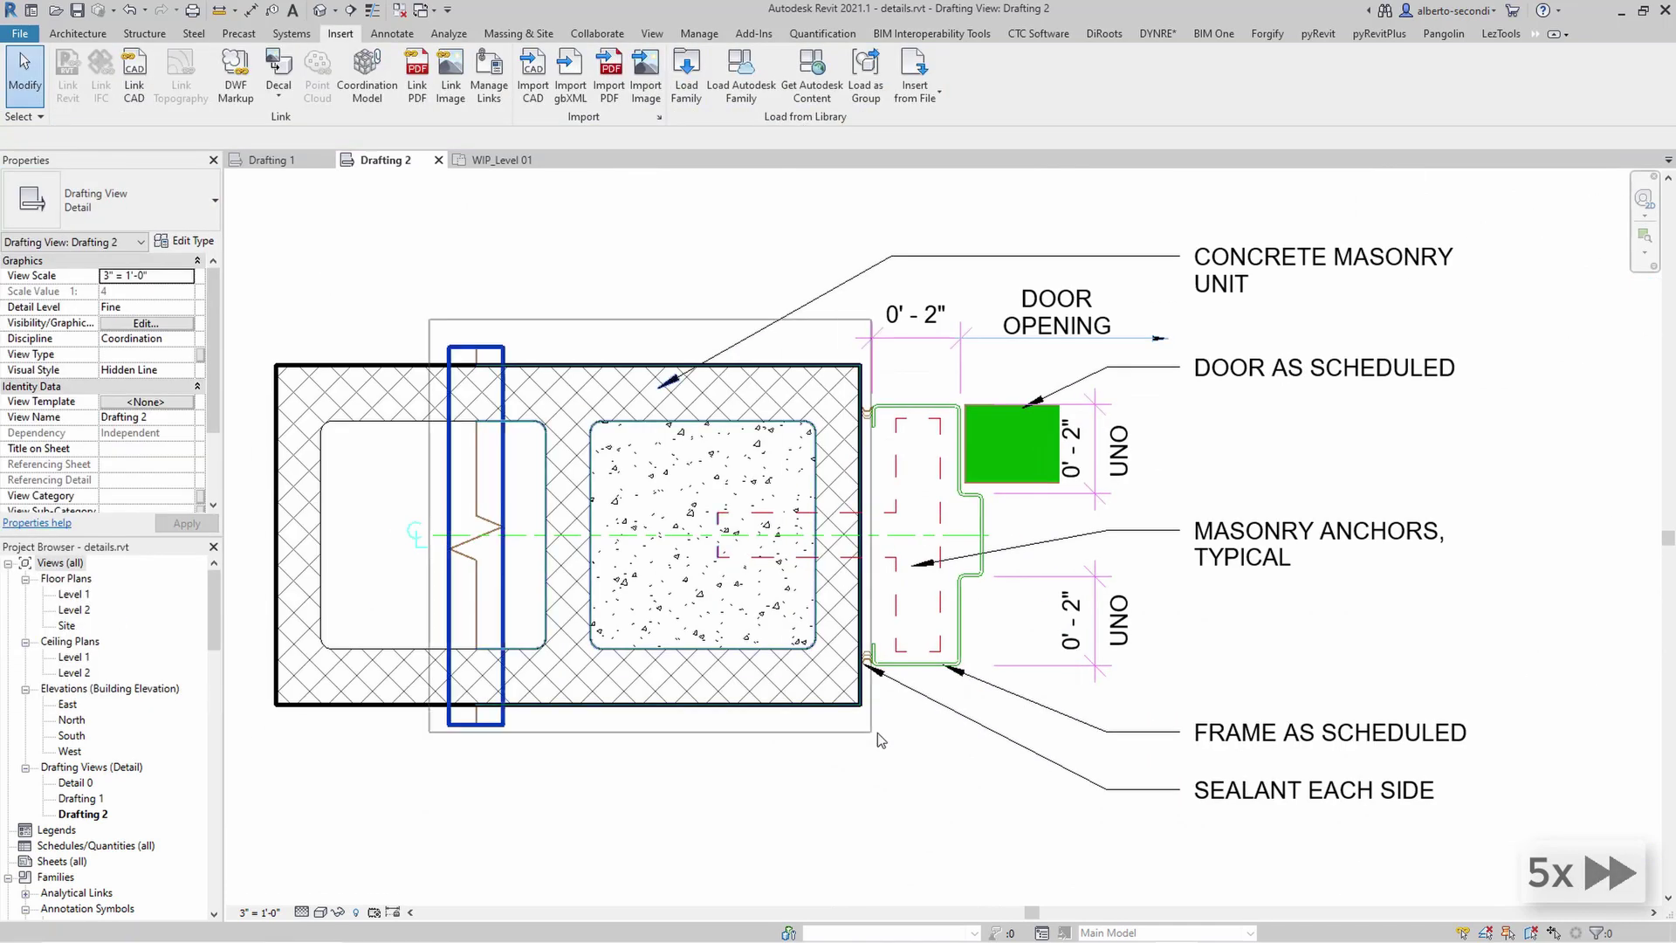
key("Delete")
- Move the break line component onto the CMU wall so it cuts through the core farther from the frame
scroll(445, 466, "down", 4)
left_click(1028, 349)
left_click_drag(1028, 406, 442, 550)
key("Escape")
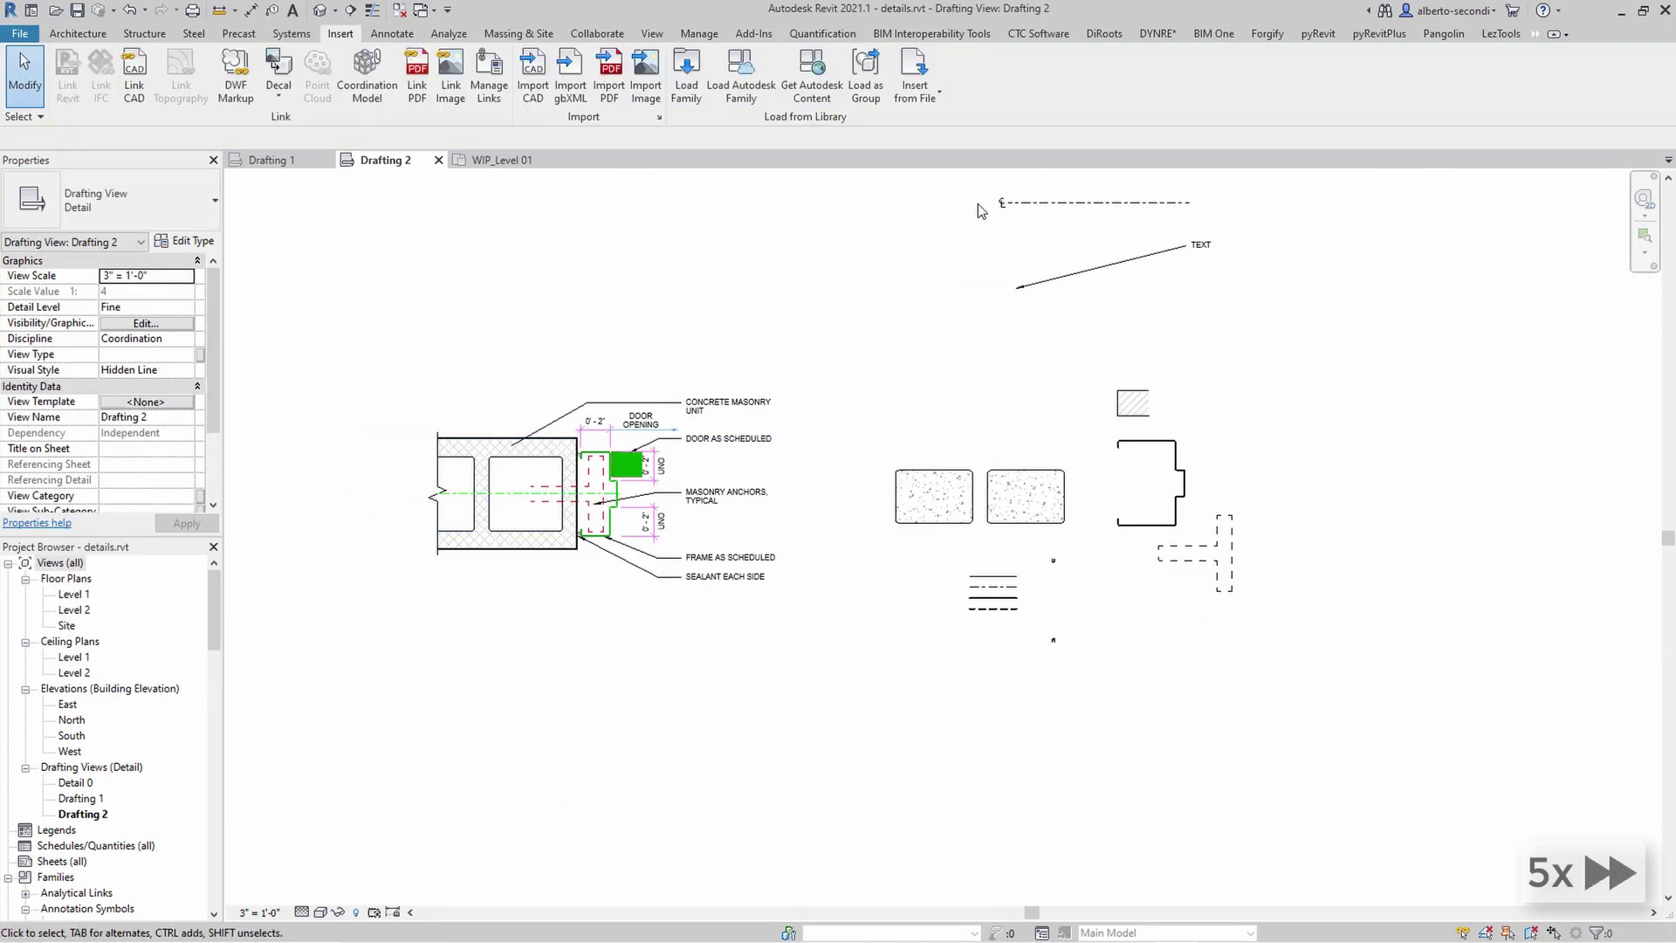
- Move the centerline component with its symbol onto the imported centerline running through the wall and frame
scroll(980, 210, "up", 1)
middle_click_drag(980, 210, 950, 410)
left_click_drag(1248, 443, 891, 342)
left_click_drag(1248, 342, 956, 408)
key("m")
key("v")
left_click(1193, 405)
scroll(297, 820, "up", 4)
left_click(855, 631)
key("Escape")
scroll(713, 558, "down", 2)
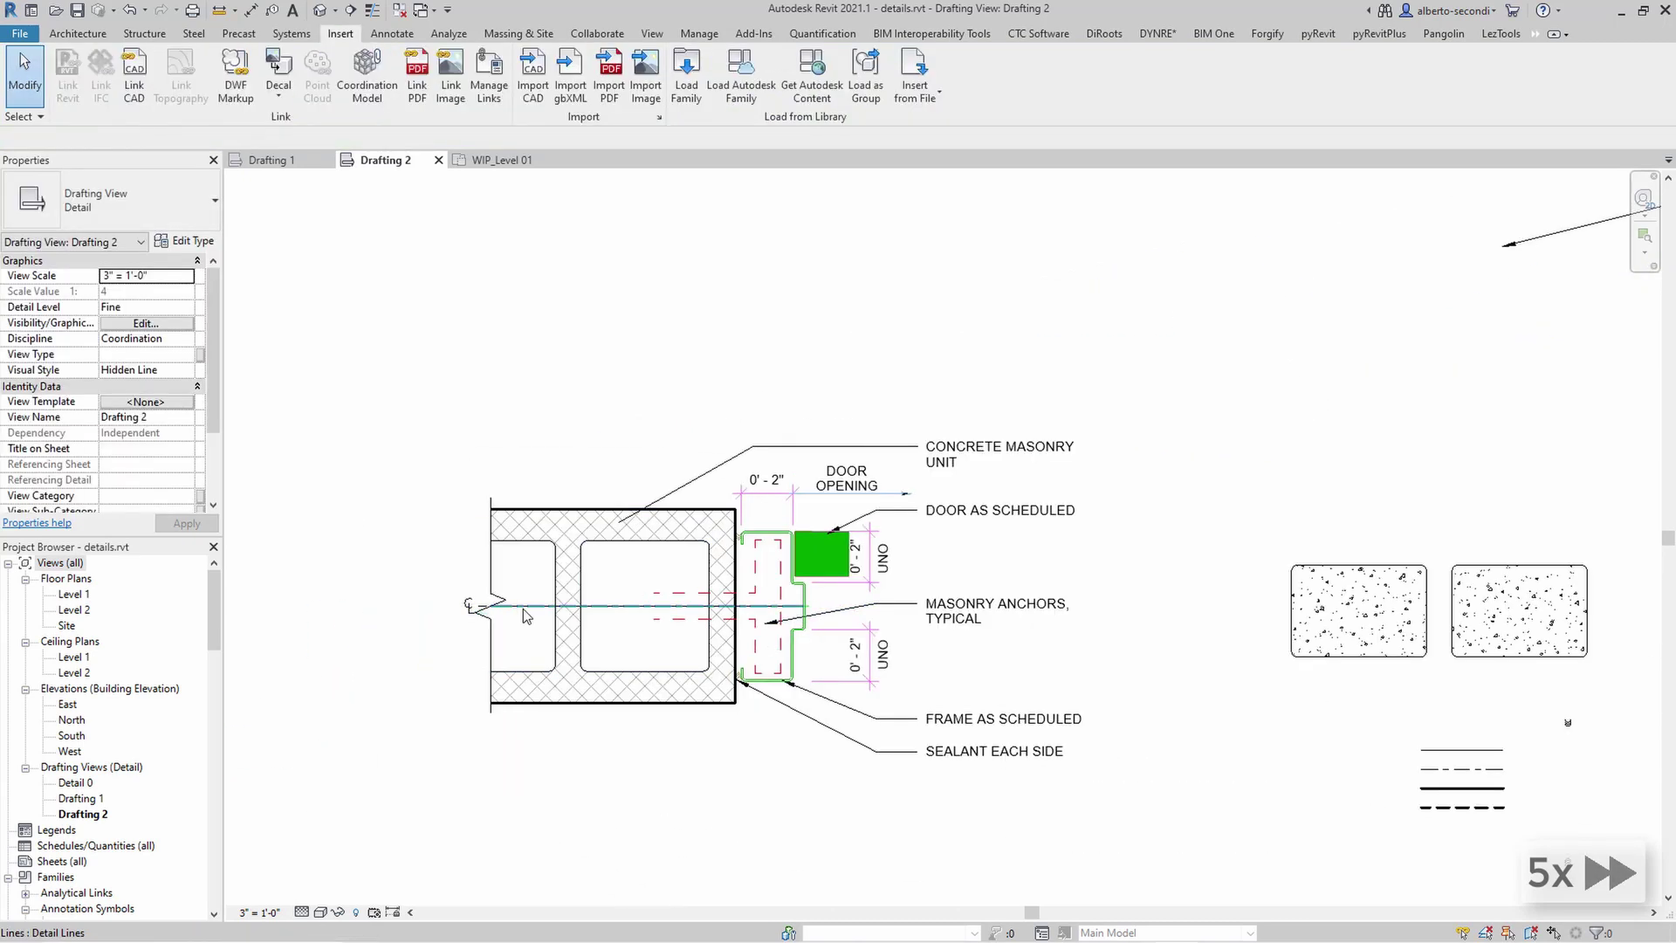
- Delete the imported centerline and its symbol beneath the new centerline component
scroll(490, 614, "up", 5)
left_click(481, 603)
key("Delete")
scroll(481, 607, "down", 5)
scroll(951, 799, "down", 1)
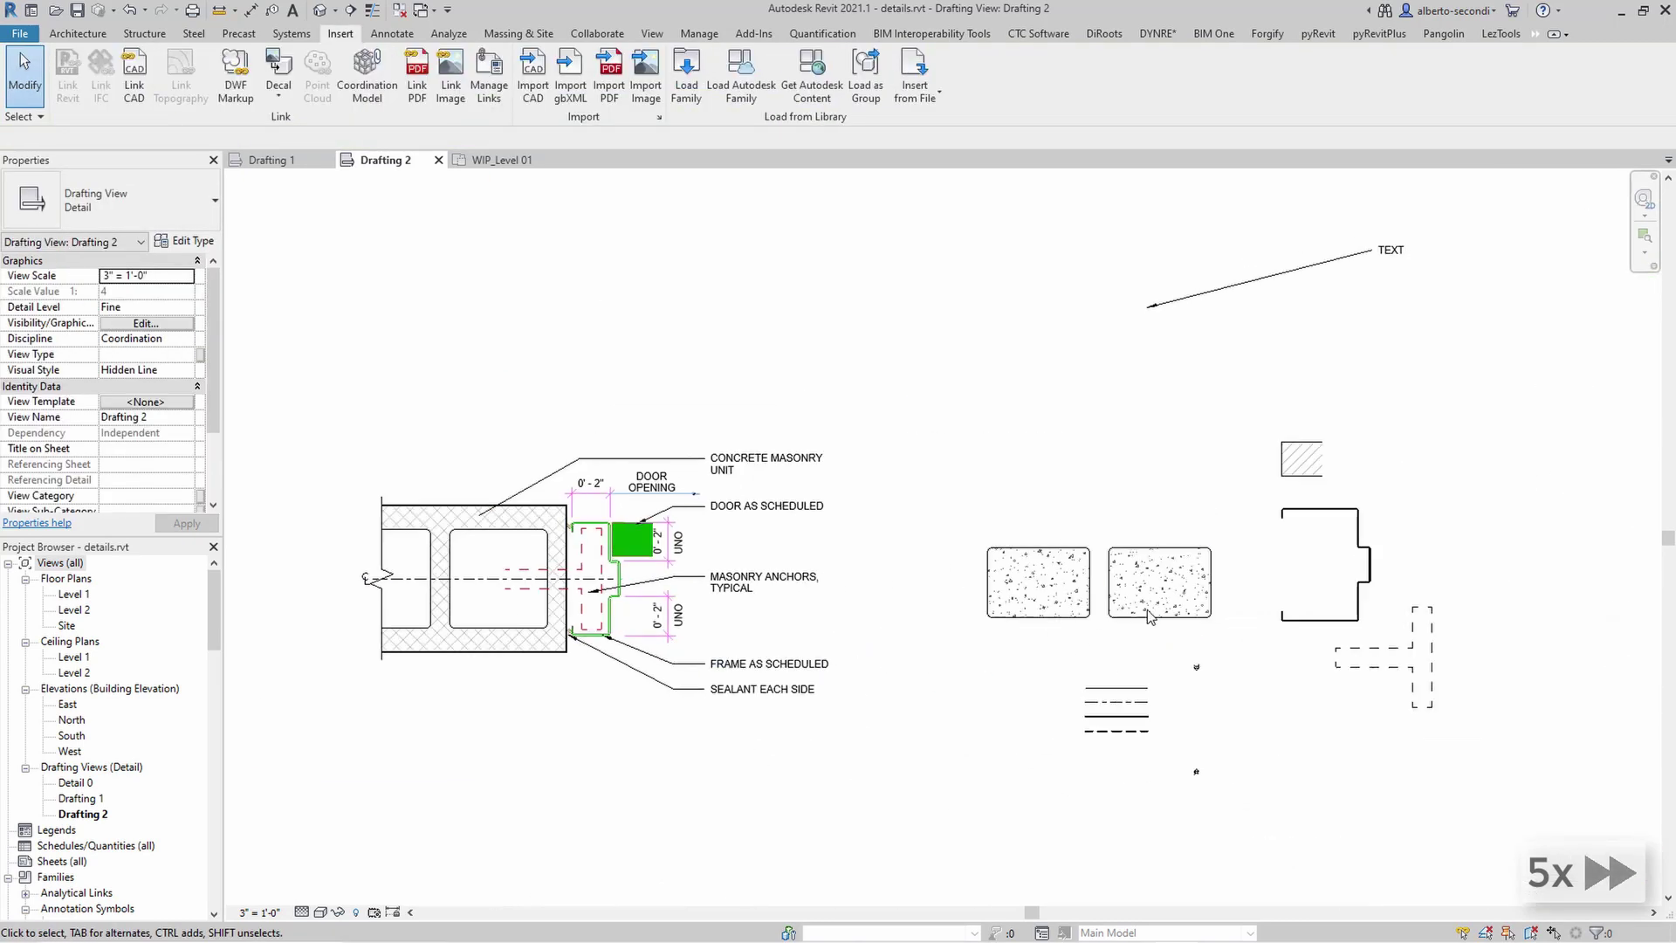
- Delete one loose Masonry - Grout region and move the other into the CMU core nearest the frame
left_click(1082, 615)
key("Delete")
left_click(1126, 616)
left_click(315, 91)
left_click(1160, 617)
scroll(499, 622, "up", 5)
left_click(486, 548)
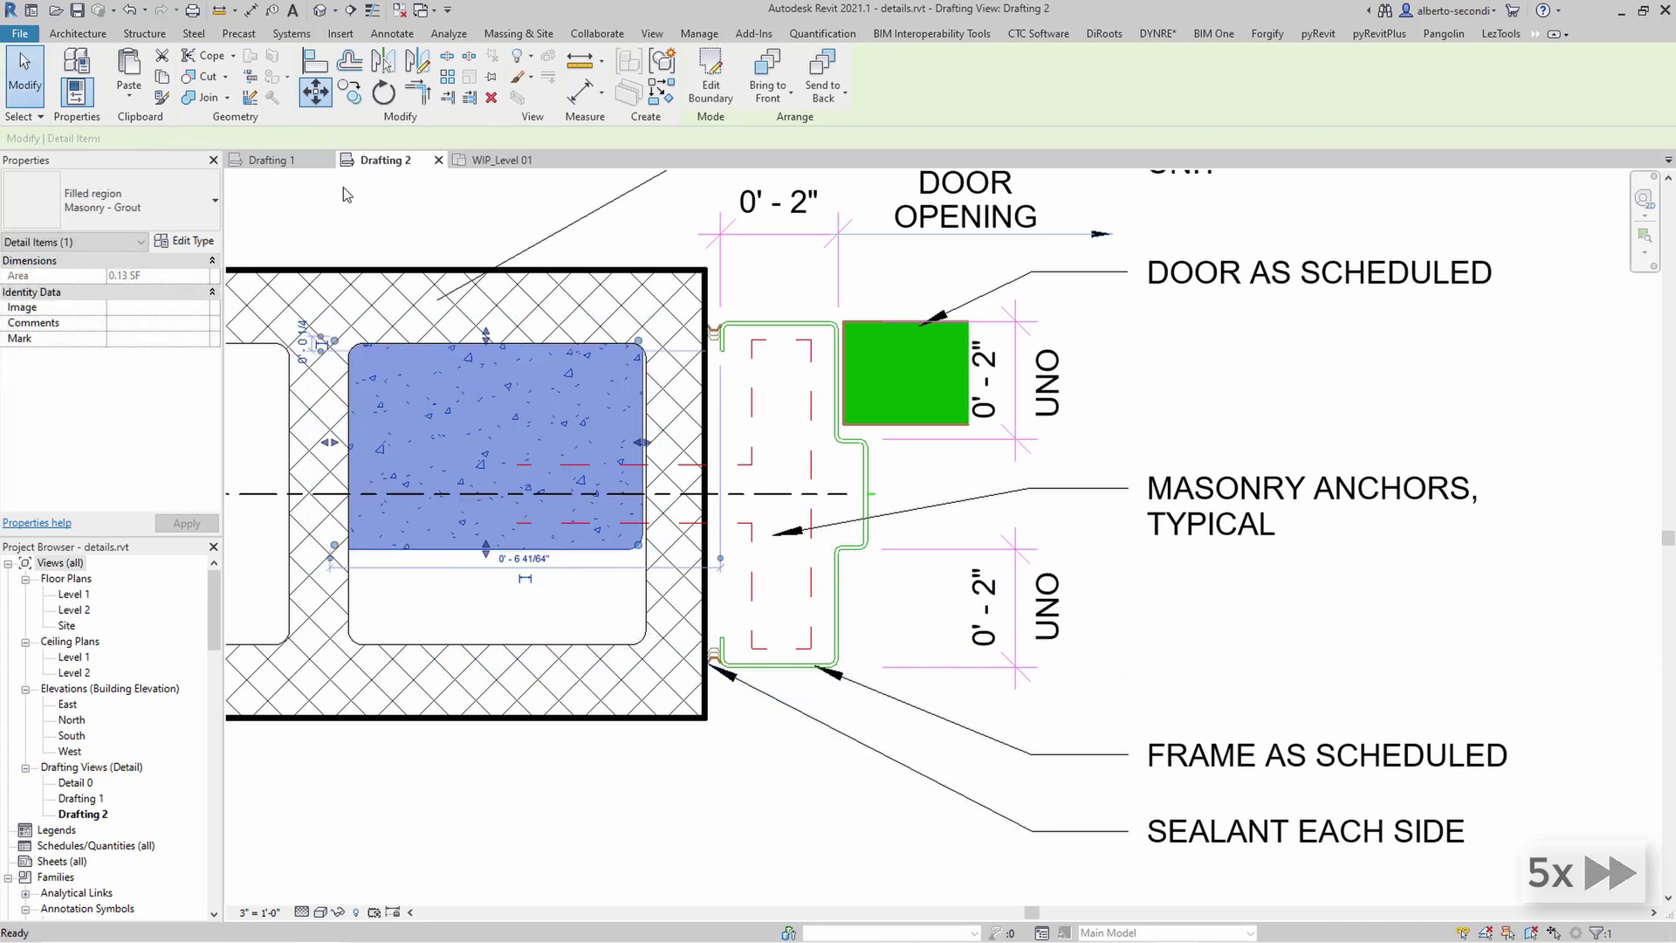
- Move the grout region down and align its lower edge and frame-side edge with the CMU core
left_click(315, 92)
left_click(487, 548)
left_click(486, 644)
left_click(315, 91)
scroll(638, 457, "up", 5)
left_click(670, 502)
scroll(694, 515, "down", 5)
- Reshape the grout region's boundary to fill the full height of the CMU core
left_click(710, 82)
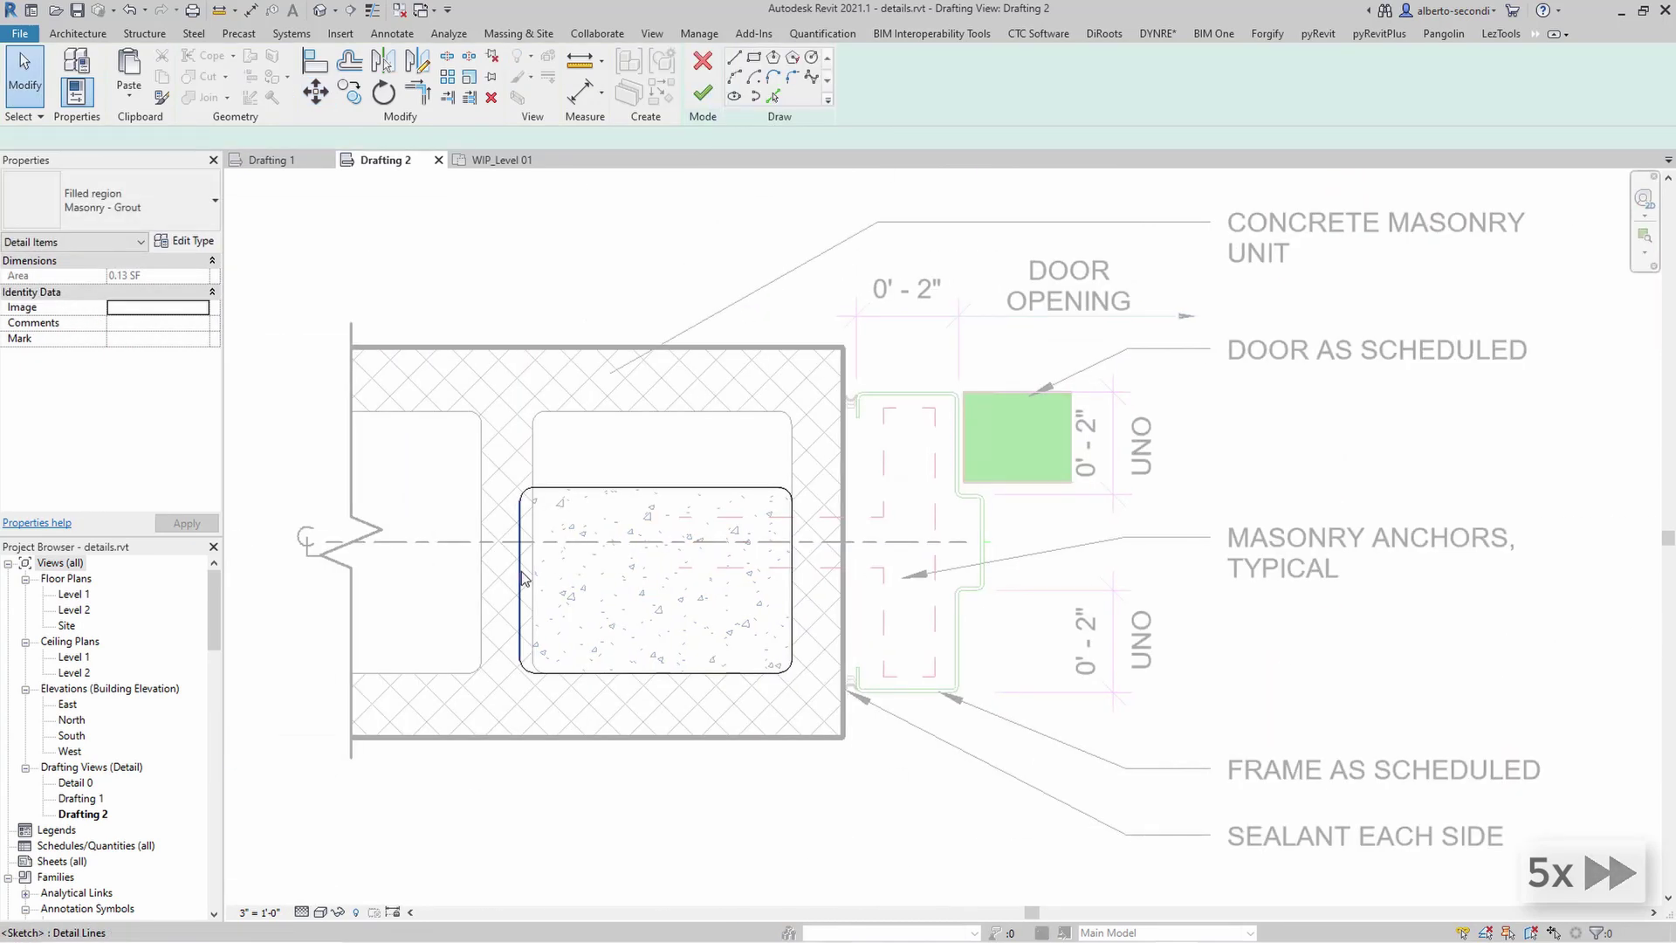
scroll(521, 574, "up", 3)
left_click_drag(793, 403, 804, 250)
left_click(703, 92)
- Copy the grout region into the adjacent CMU core at the break line
scroll(610, 454, "down", 5)
left_click(349, 92)
left_click(783, 476)
left_click(547, 477)
scroll(498, 511, "down", 3)
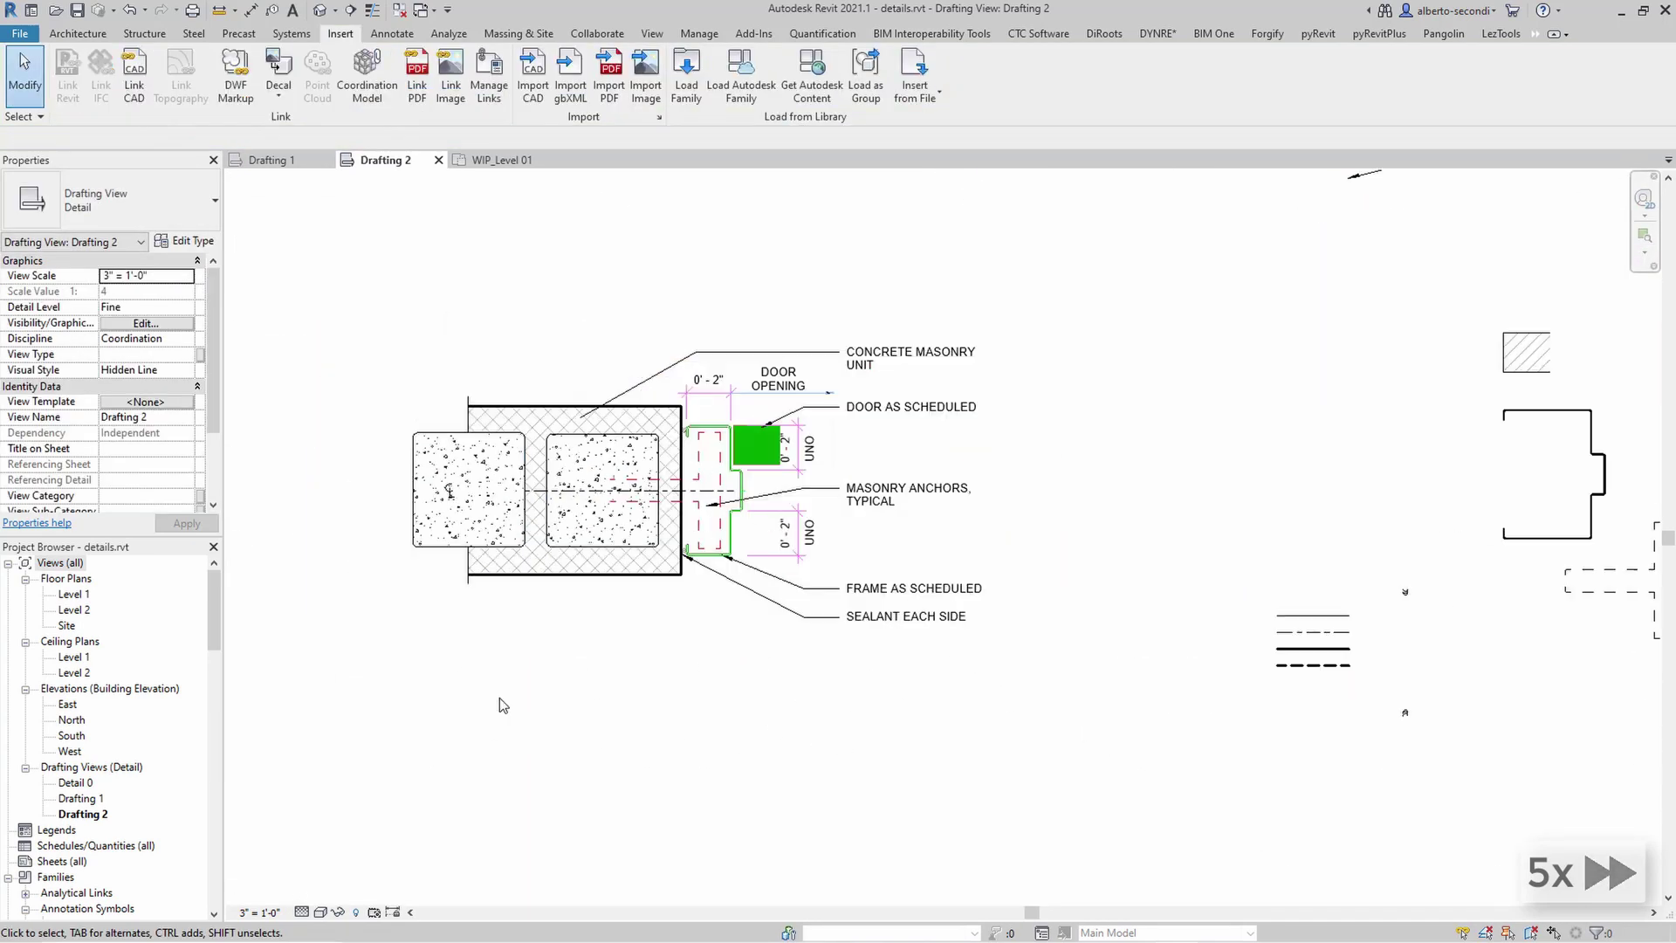
- Bring the break line in front of the grout and nudge the centerline symbol clear of it
left_click(468, 565)
left_click(753, 62)
left_click(567, 306)
scroll(433, 501, "up", 4)
left_click_drag(465, 485, 452, 482)
scroll(286, 414, "down", 4)
- Move the CMU-Anchor-solid component onto the imported masonry anchor inside the frame
left_click(281, 768)
left_click(1518, 633)
left_click(315, 92)
left_click(1606, 565)
scroll(666, 468, "up", 6)
left_click(595, 491)
- Delete the imported A-DETL-GENF-HDLN anchor lines beneath the new anchor component
scroll(613, 605, "down", 2)
left_click(608, 635)
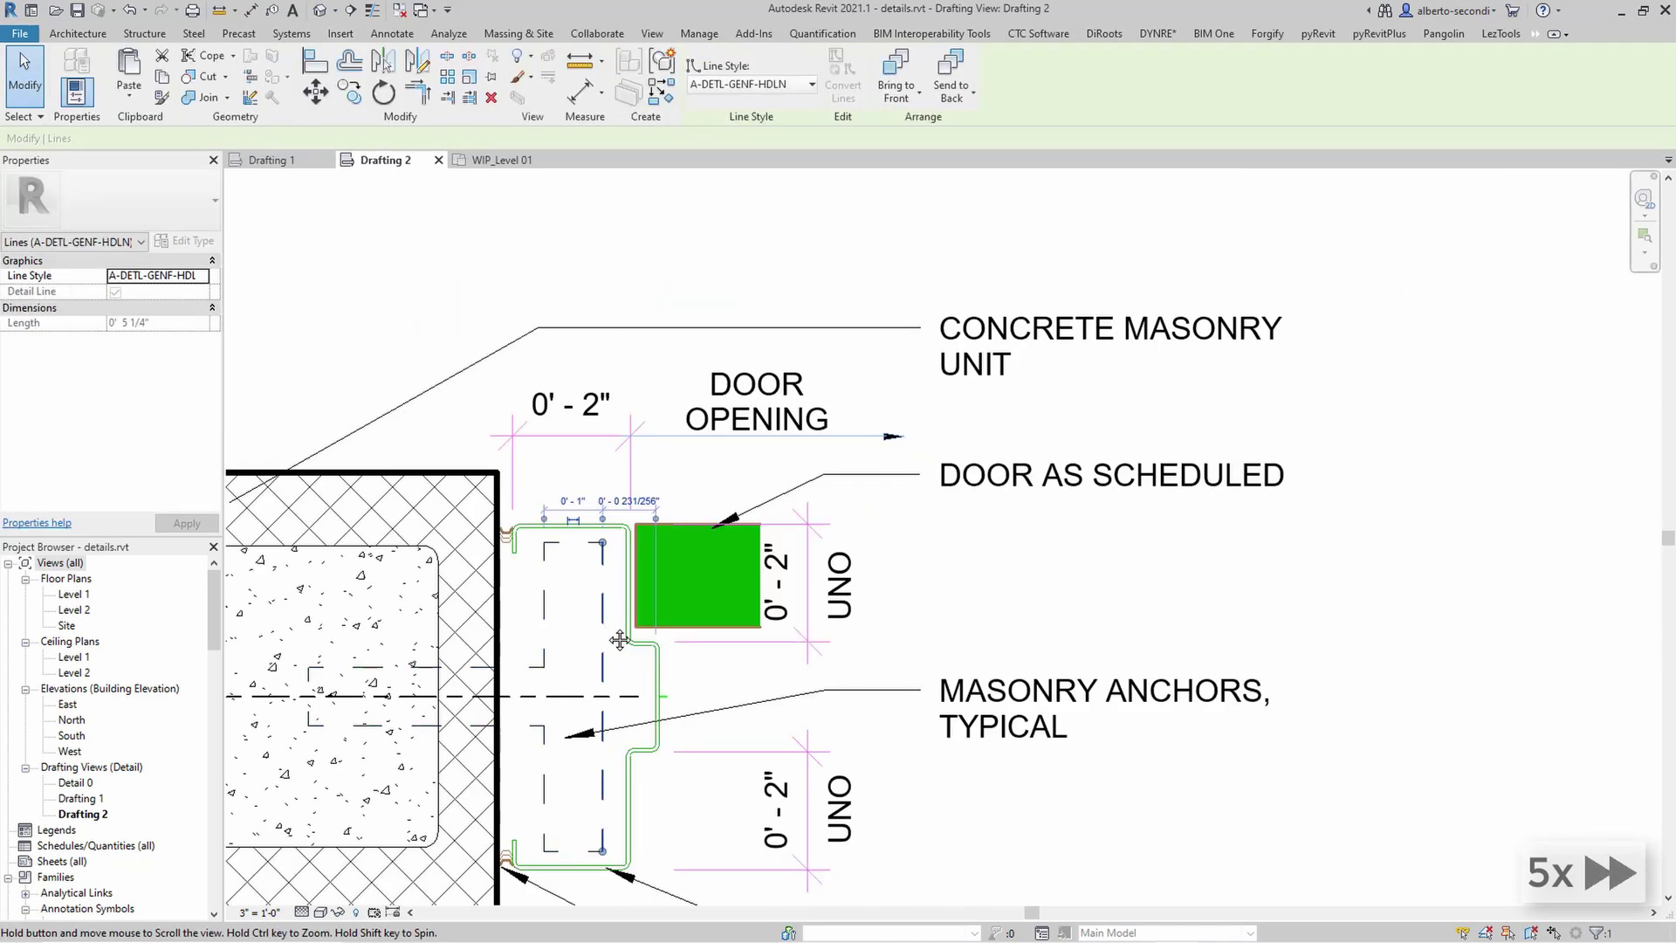
key("Delete")
scroll(506, 551, "up", 3)
scroll(588, 510, "down", 5)
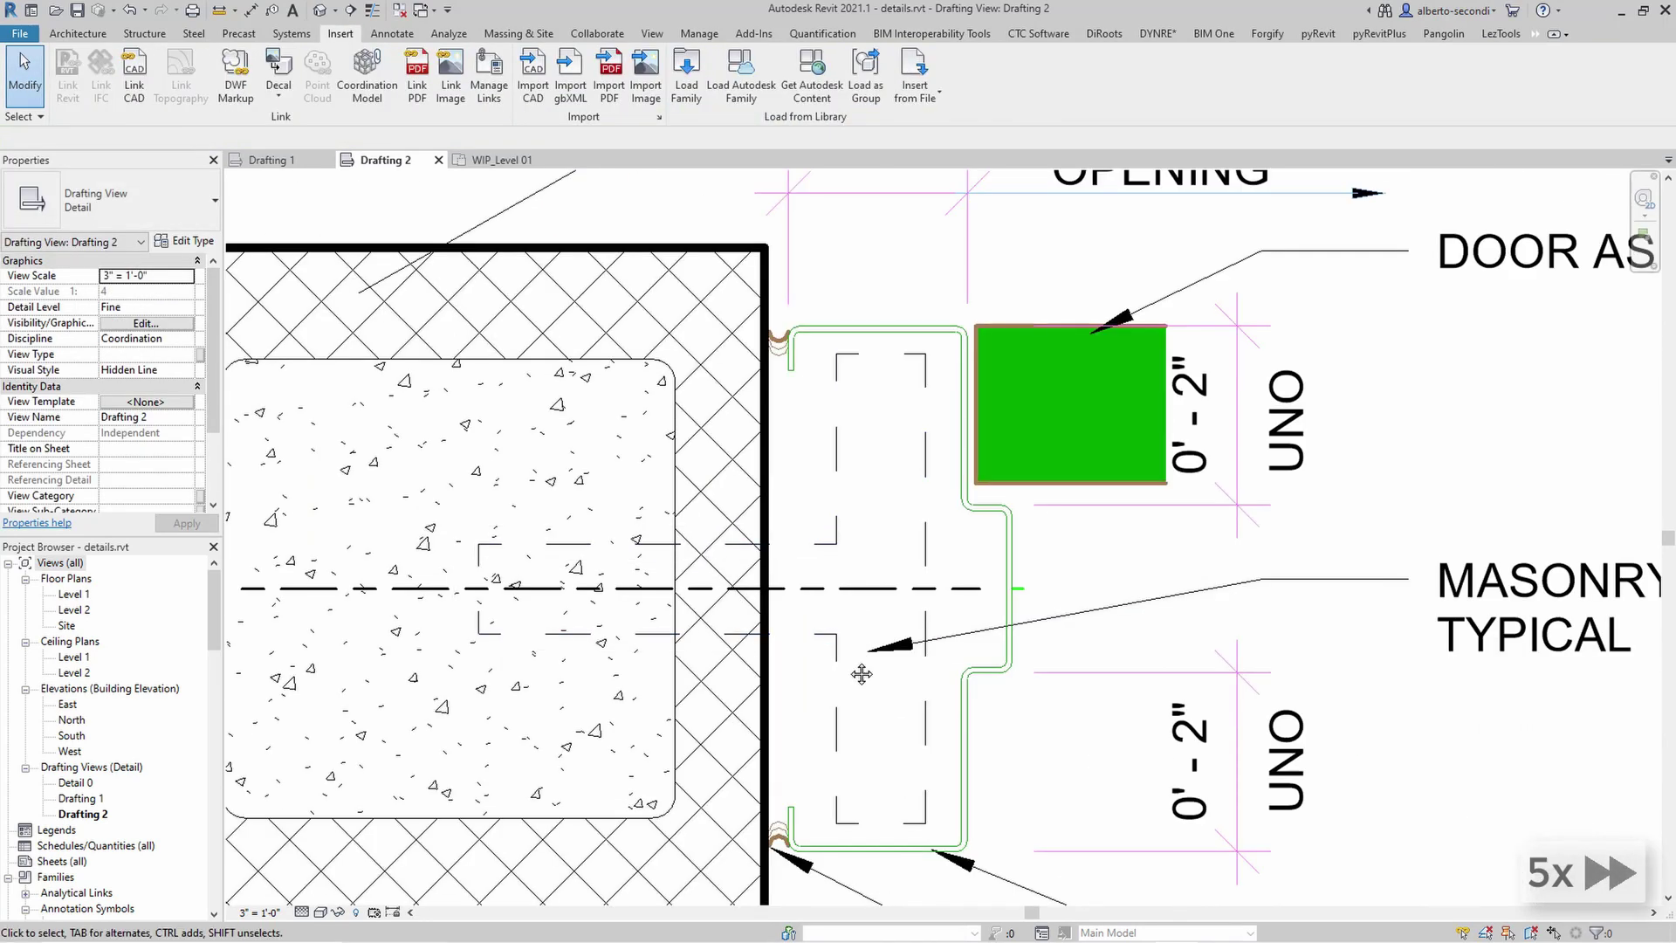
- Delete the leftover imported centerline stub at the door frame's face
scroll(842, 755, "up", 2)
left_click_drag(882, 685, 889, 751)
scroll(744, 517, "down", 3)
left_click(865, 516)
key("Delete")
- Move the double rabbet door frame component above the detail and set its type to 5 7/8" HM 2
scroll(711, 511, "down", 5)
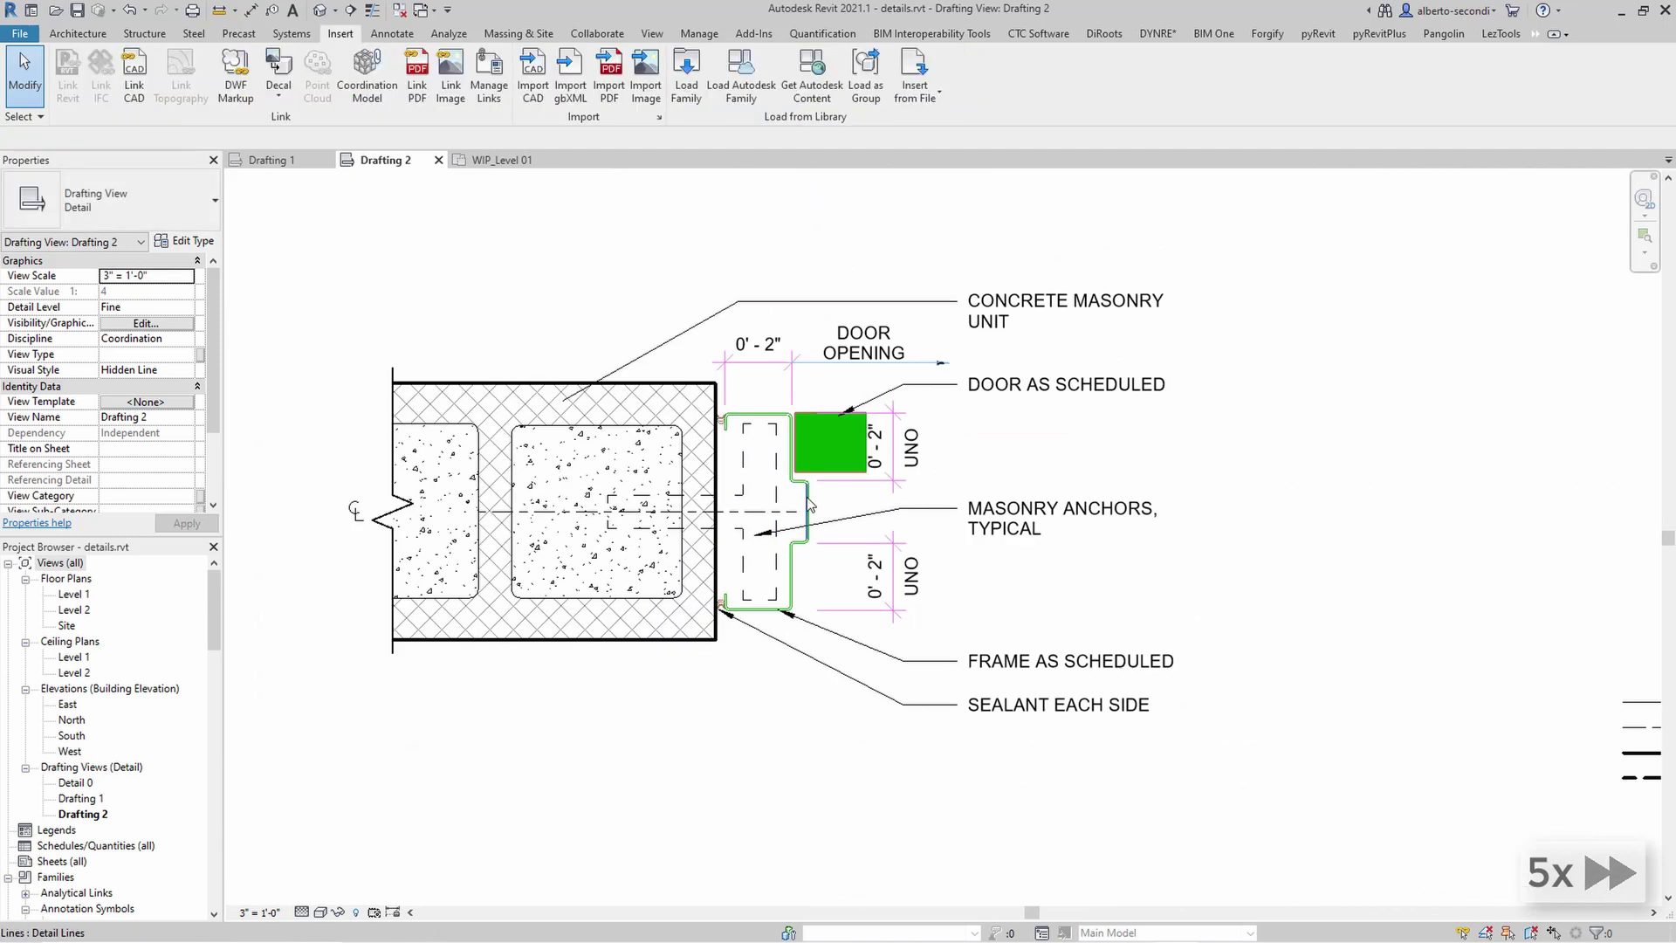
left_click(1497, 433)
left_click_drag(1497, 433, 688, 248)
scroll(688, 247, "up", 2)
scroll(278, 279, "up", 2)
left_click(144, 200)
left_click(79, 562)
scroll(674, 381, "down", 2)
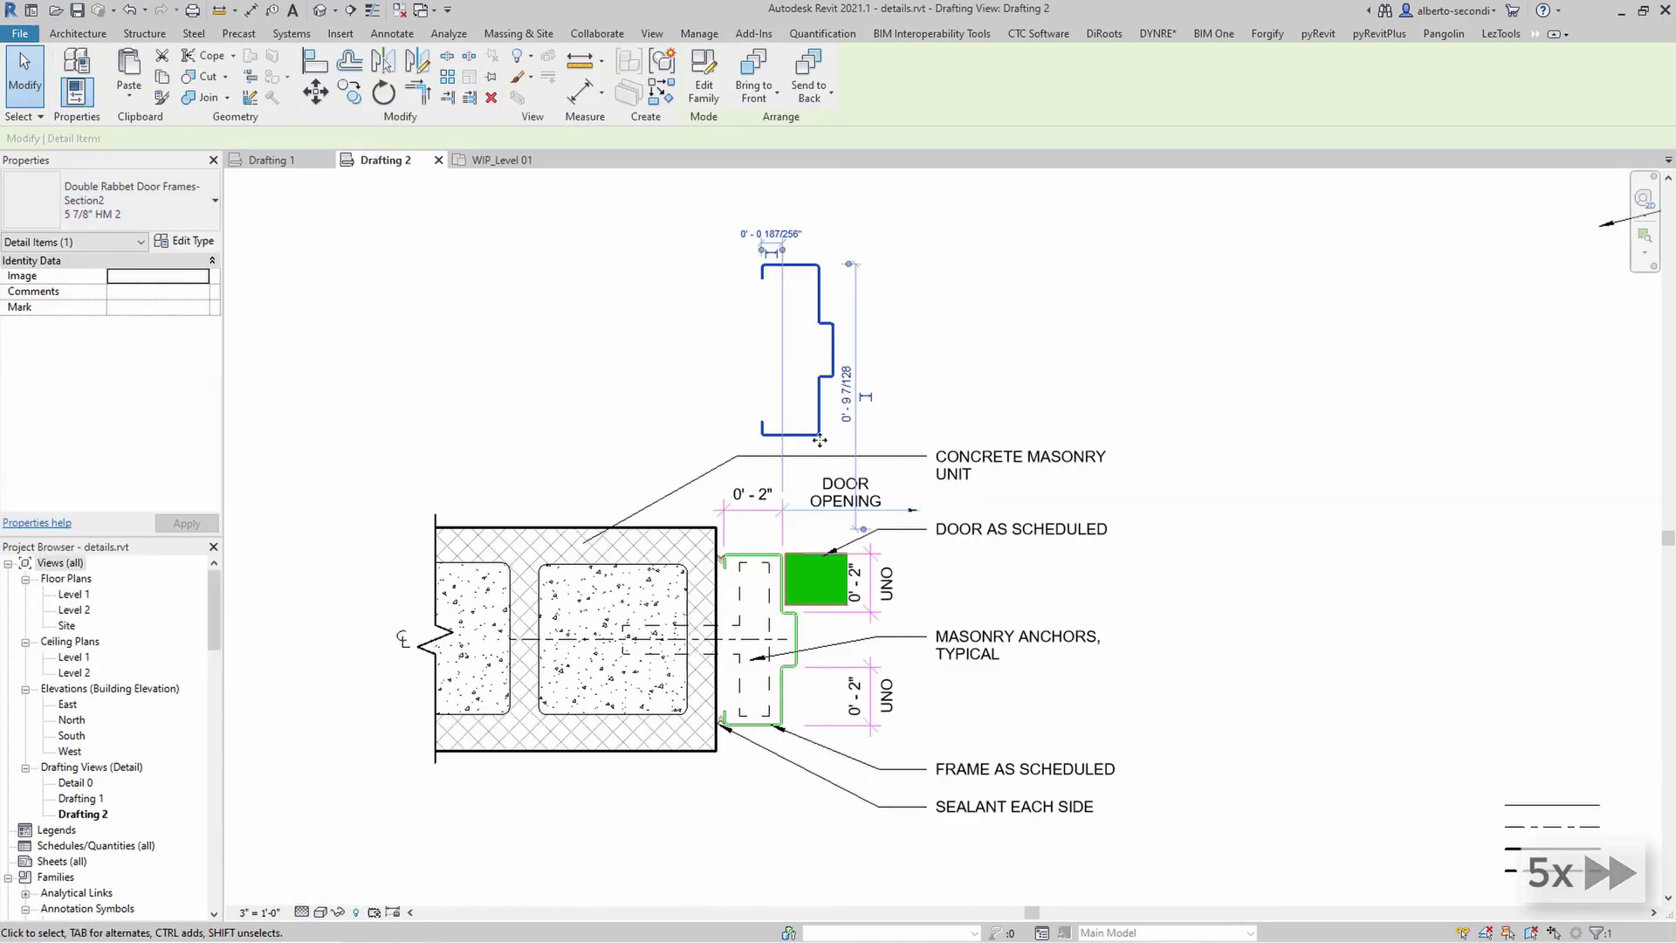
- Move the door frame component from its corner onto the matching corner of the imported frame outline
key("m")
key("v")
scroll(832, 344, "up", 6)
left_click(798, 378)
middle_click_drag(748, 736, 805, 440)
scroll(802, 546, "up", 5)
left_click(780, 504)
left_click(800, 543)
scroll(800, 543, "down", 3)
- Delete the imported green frame lines beneath the new door frame component
scroll(590, 417, "up", 7)
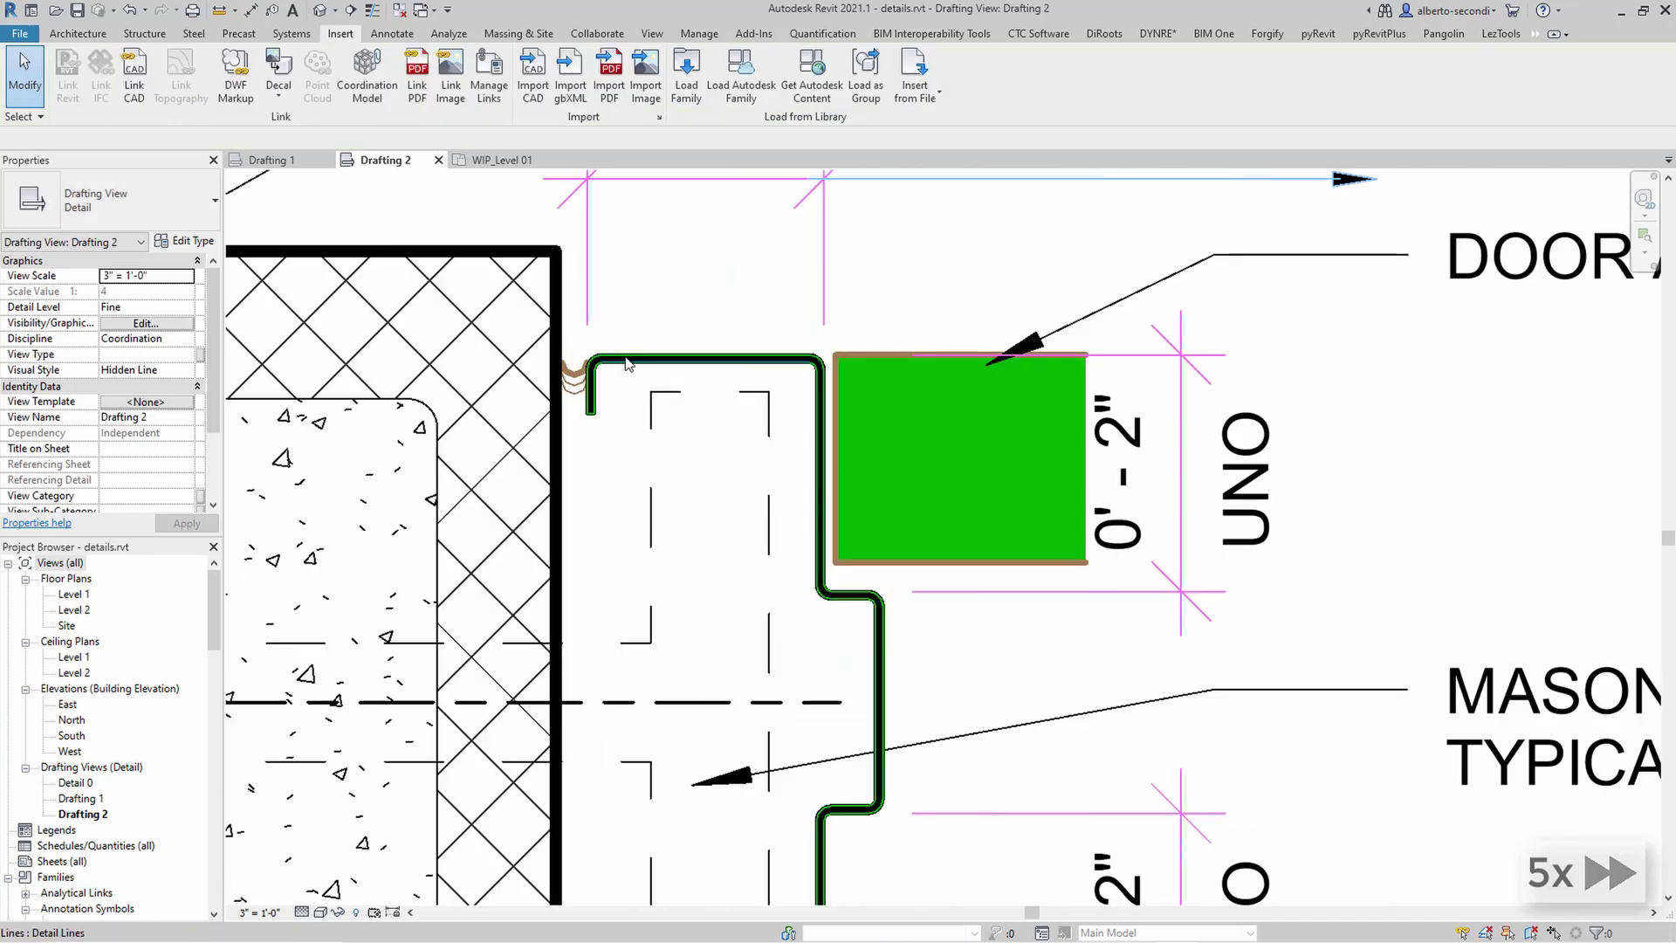
left_click(586, 419)
scroll(608, 436, "down", 5)
key("Delete")
scroll(609, 437, "down", 4)
- Move the loose upper sealant component next to the joint at the frame's upper corner
scroll(620, 289, "up", 3)
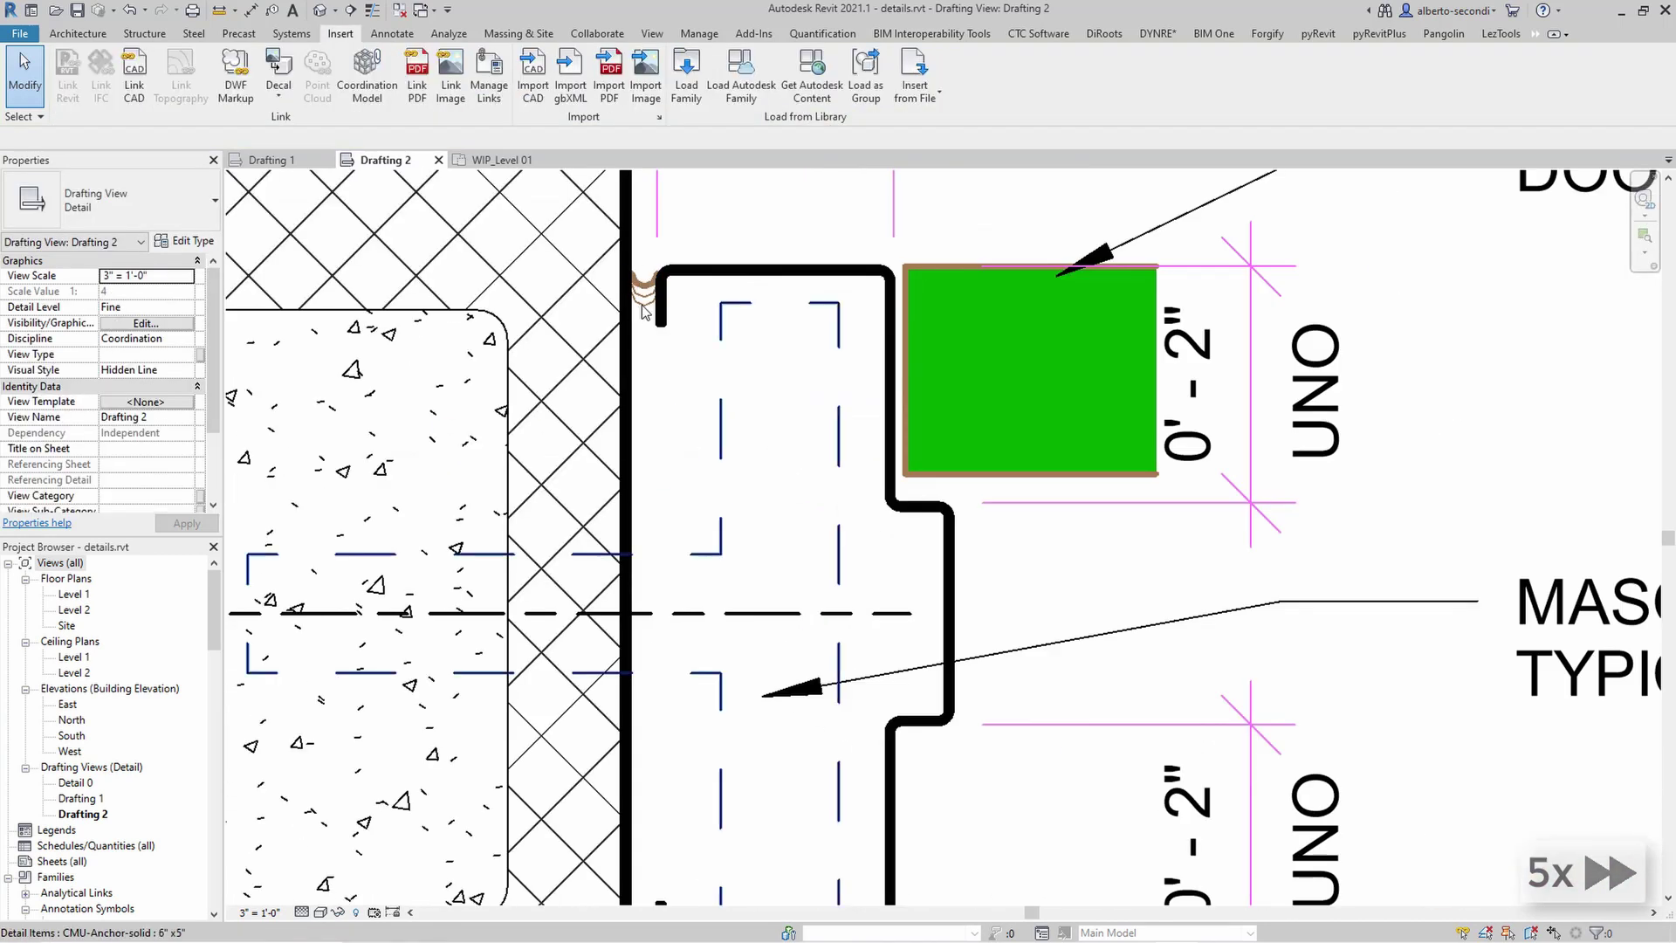
scroll(622, 291, "down", 10)
scroll(1174, 397, "up", 5)
left_click(1126, 442)
key("m")
key("v")
left_click(1127, 449)
scroll(486, 329, "up", 8)
left_click(785, 332)
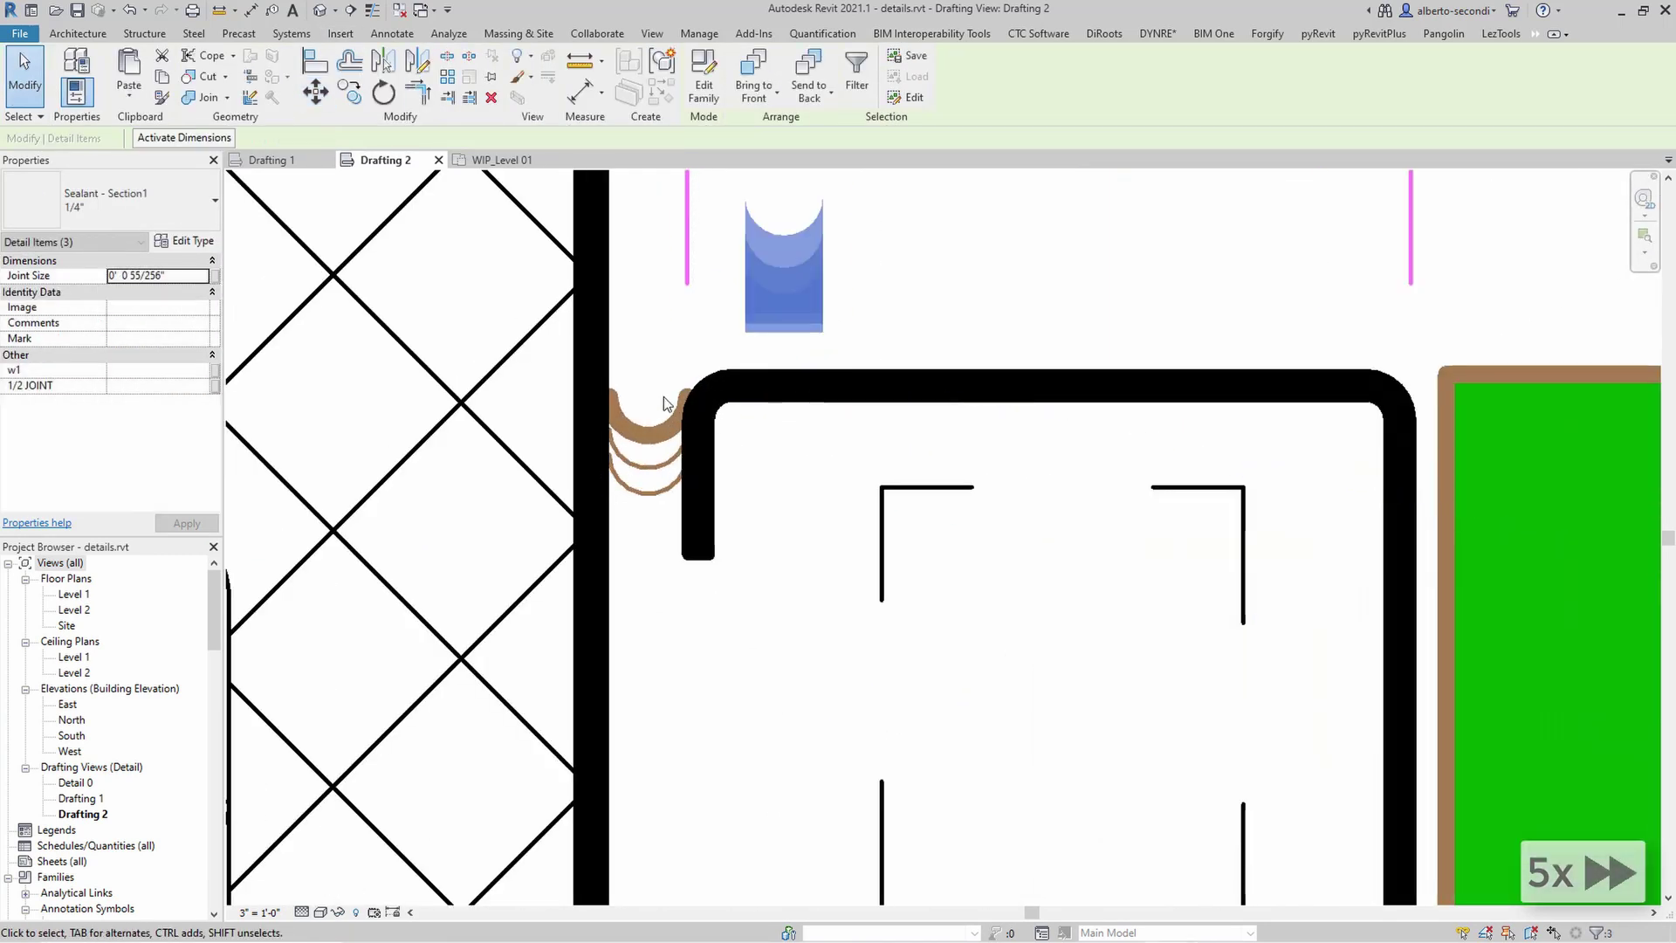
- Delete the imported sealant lines at the upper joint and fit the Sealant - Section1 component in their place
left_click(666, 404)
key("Delete")
left_click(751, 210)
key("m")
key("v")
left_click(822, 197)
left_click(684, 417)
- Delete the imported sealant lines at the frame's lower joint
scroll(693, 406, "down", 6)
scroll(690, 528, "up", 4)
left_click_drag(630, 753, 720, 563)
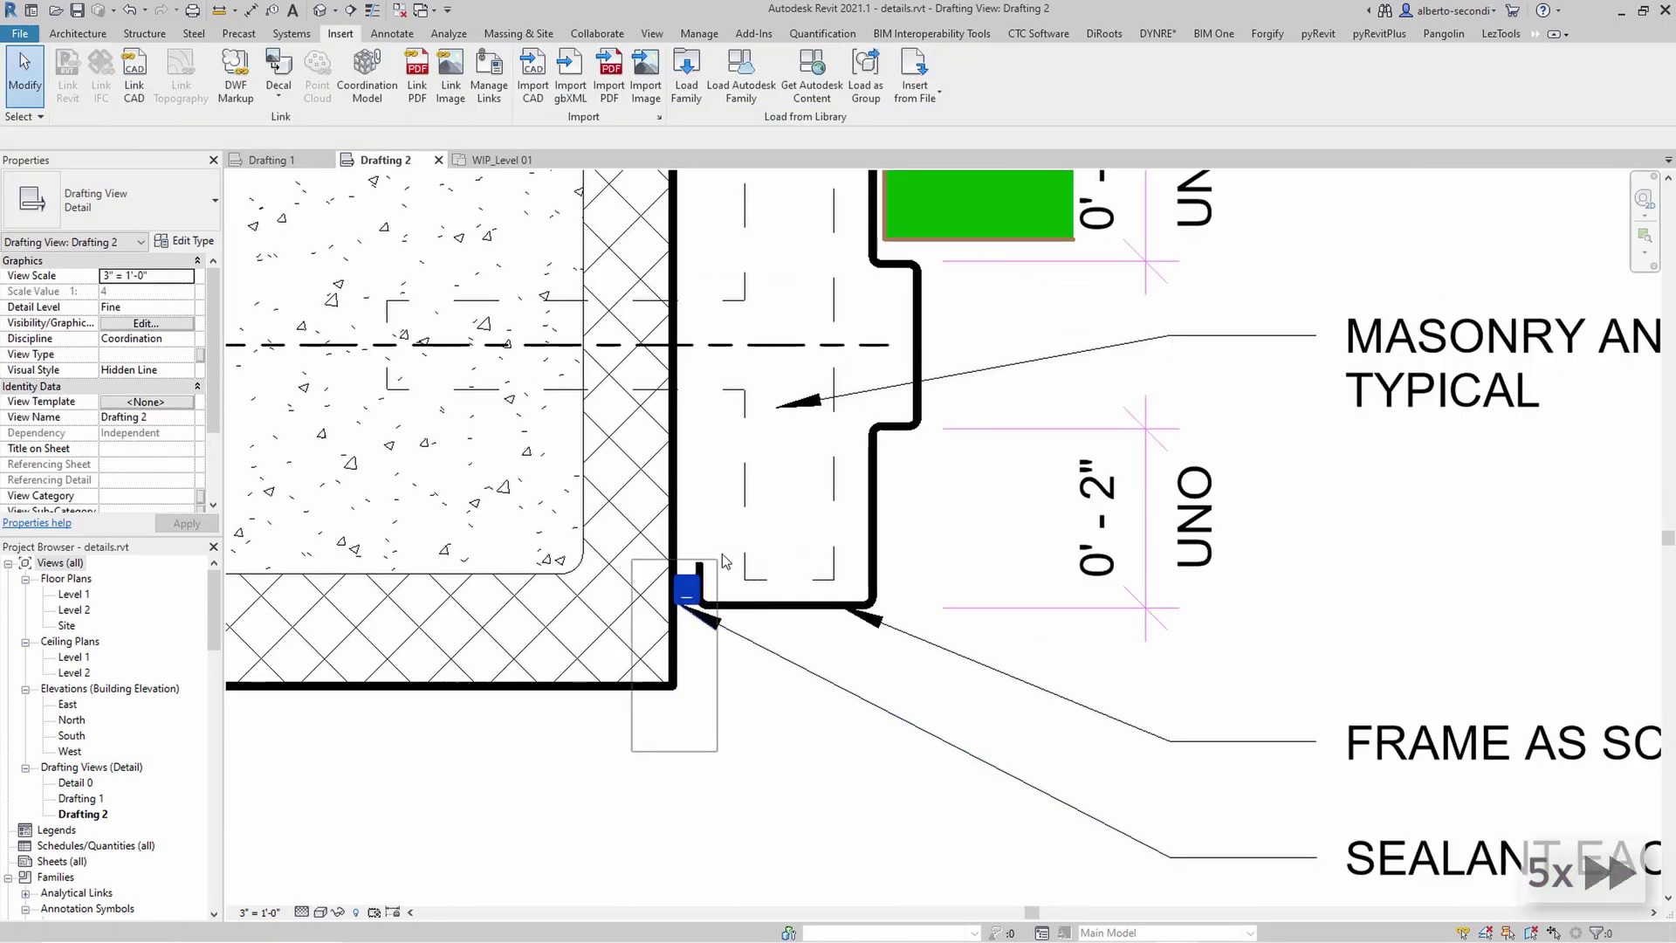
key("Delete")
- Move the second loose sealant component next to the frame's lower joint
scroll(651, 533, "up", 2)
scroll(709, 637, "down", 6)
middle_click_drag(1060, 690, 1004, 633)
left_click(1396, 689)
key("m")
key("v")
left_click(1399, 696)
scroll(574, 494, "up", 8)
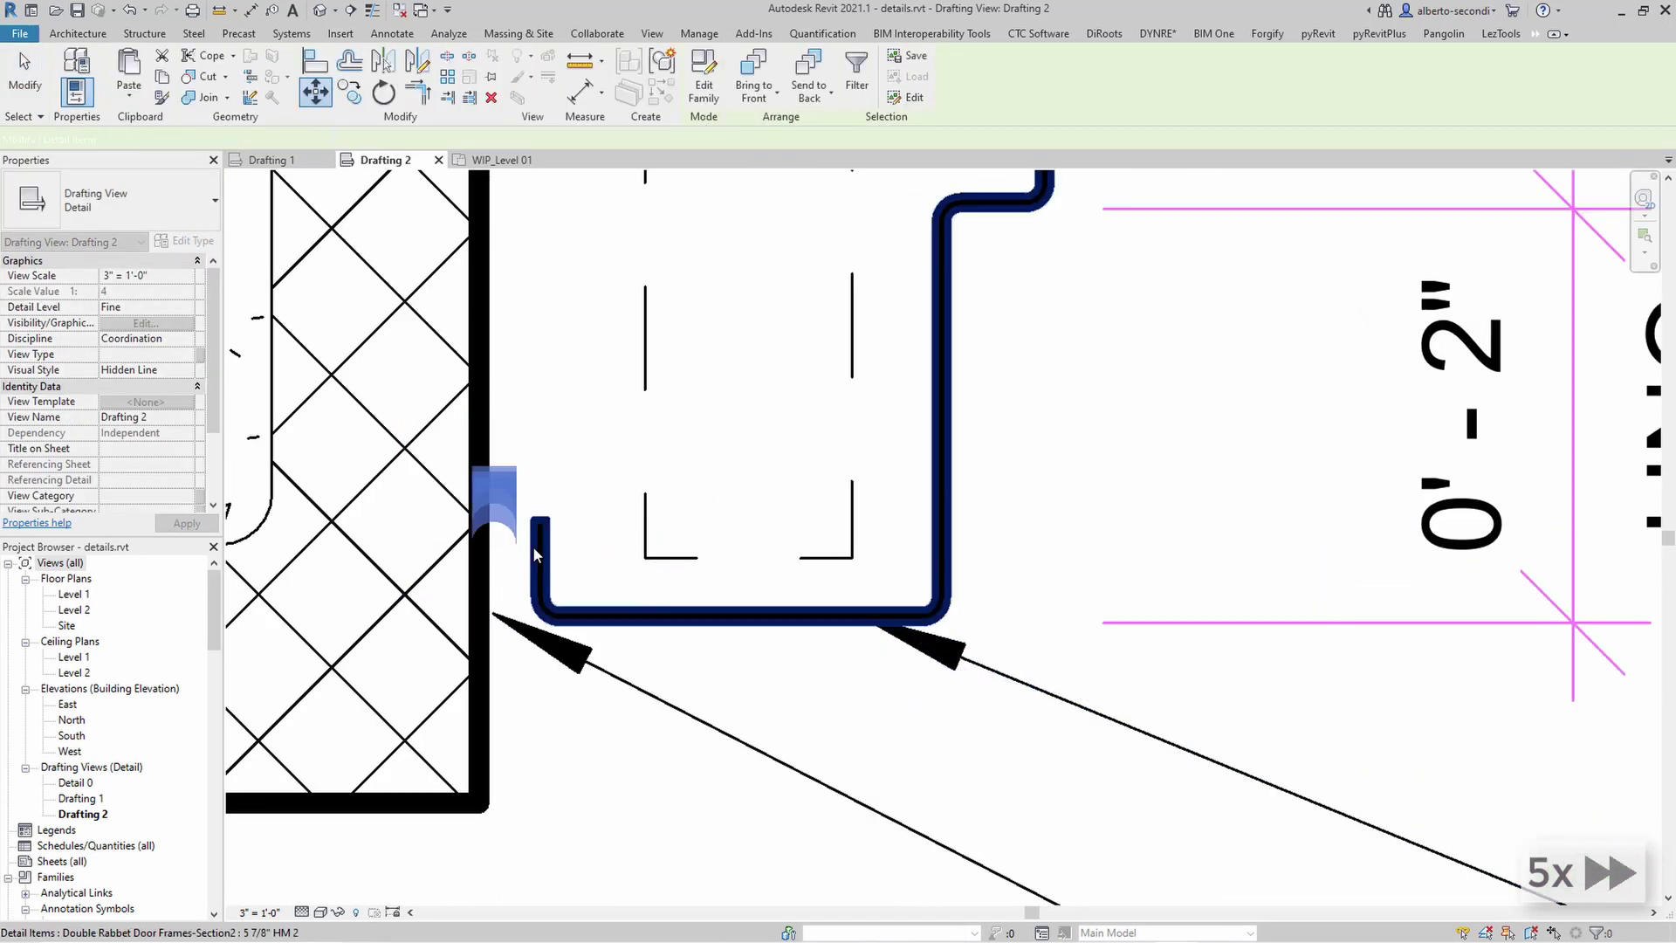
left_click(533, 547)
- Fit the second sealant component into the lower joint between the masonry wall and the frame
scroll(535, 537, "up", 3)
key("m")
key("v")
left_click(535, 572)
left_click(530, 427)
key("Escape")
scroll(523, 486, "down", 6)
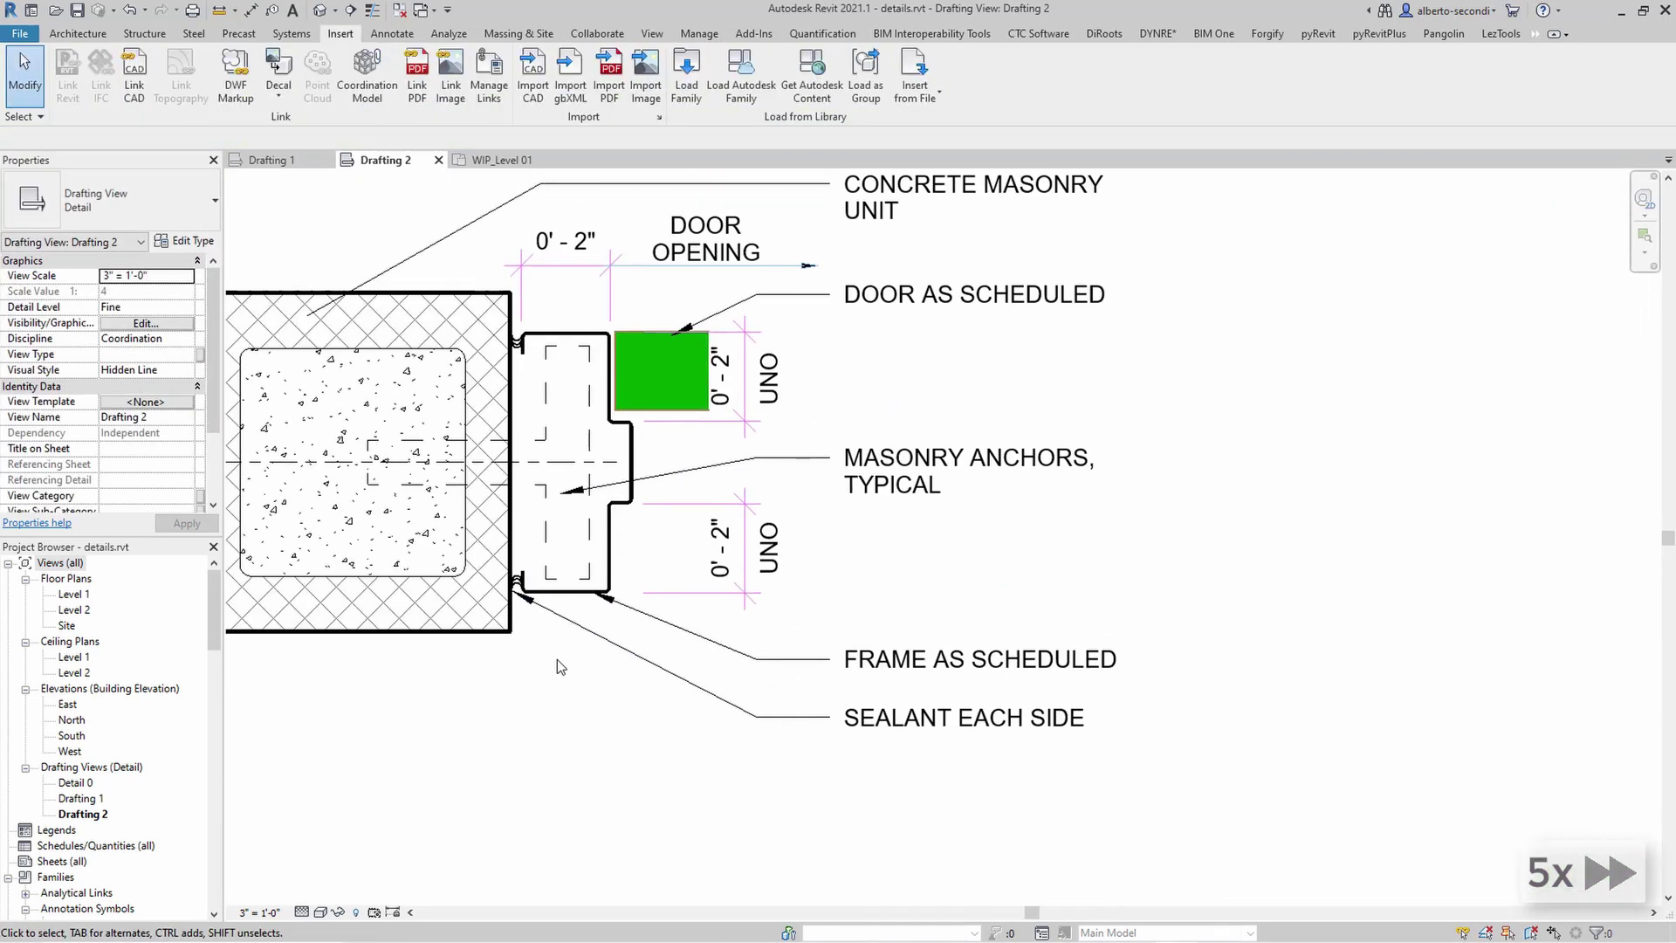
- Move the Generic Door Hatch Pattern component onto the imported green door beside the frame
left_click(1343, 348)
key("m")
key("v")
left_click(1379, 349)
scroll(487, 448, "up", 6)
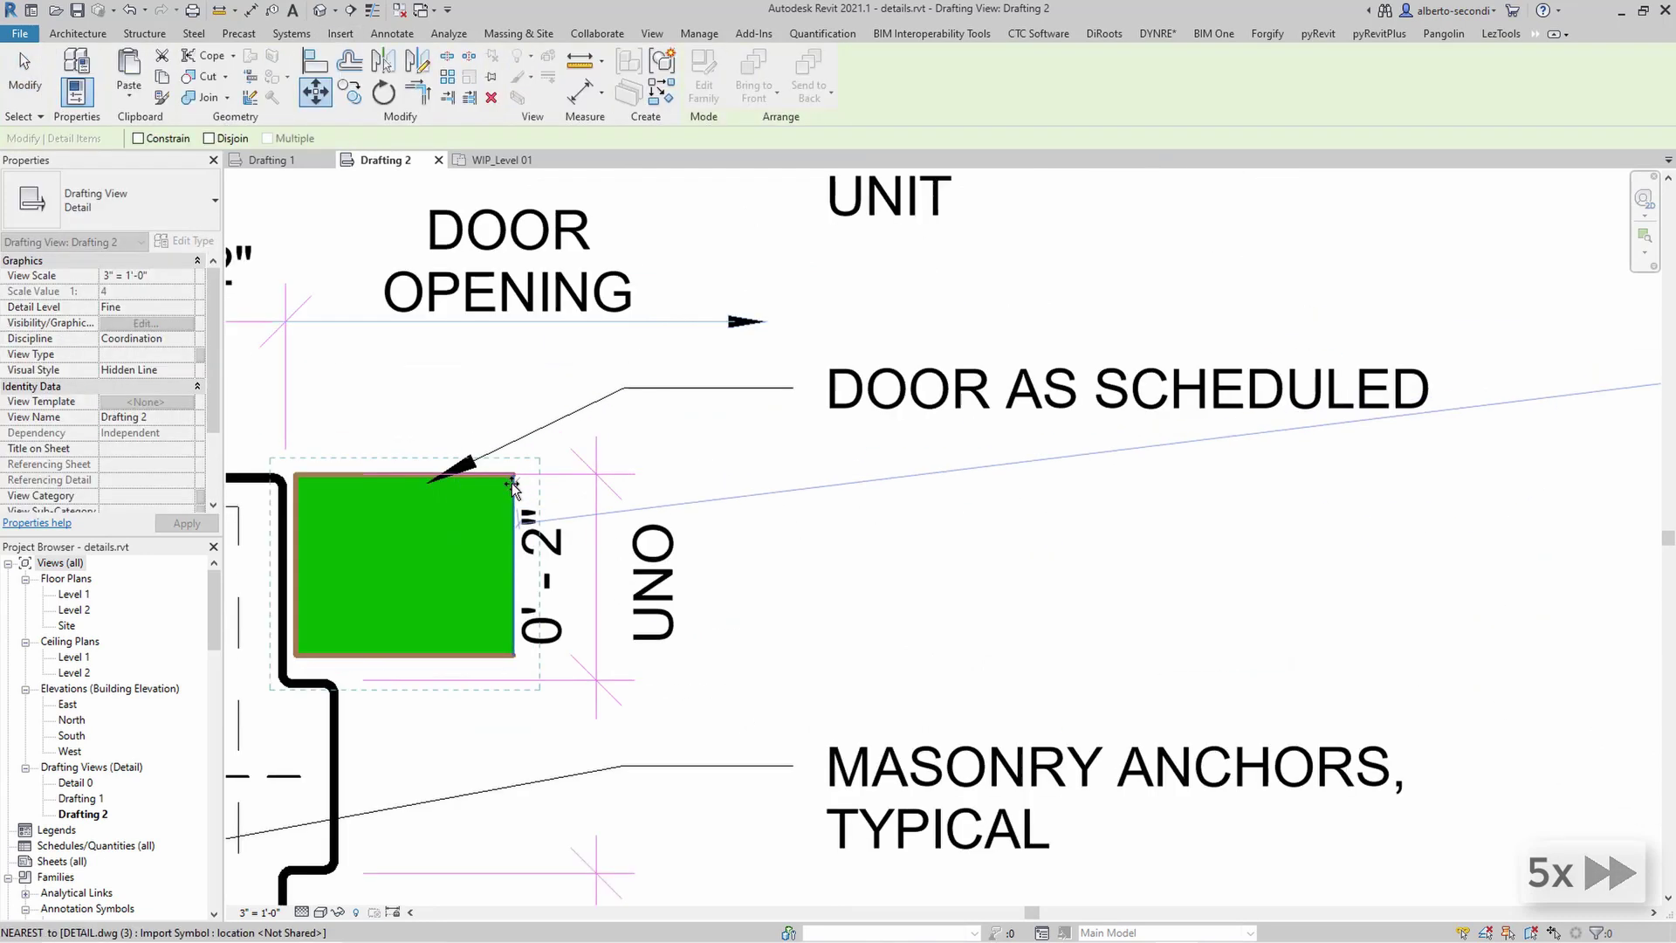
left_click(512, 479)
key("Escape")
middle_click_drag(512, 480, 804, 430)
- Clear the imported green door linework beneath the hatch component by temporarily hiding the component, and restore the hidden elements
left_click_drag(576, 349, 676, 489)
left_click(635, 427)
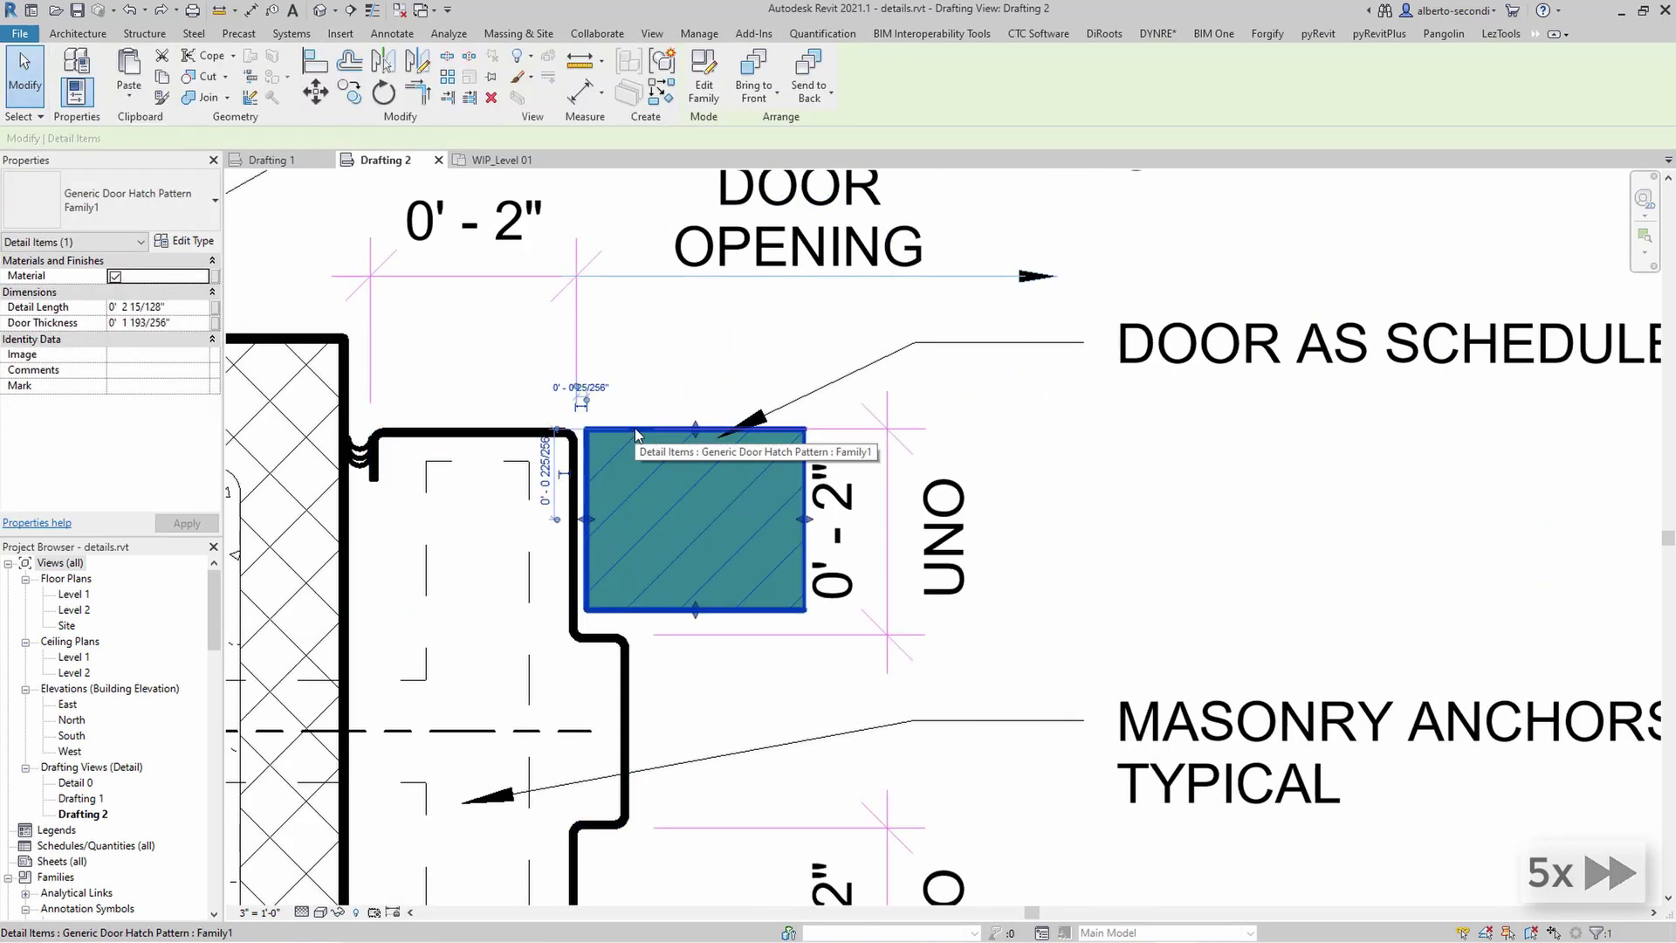
key("h")
key("h")
left_click(338, 912)
left_click(384, 893)
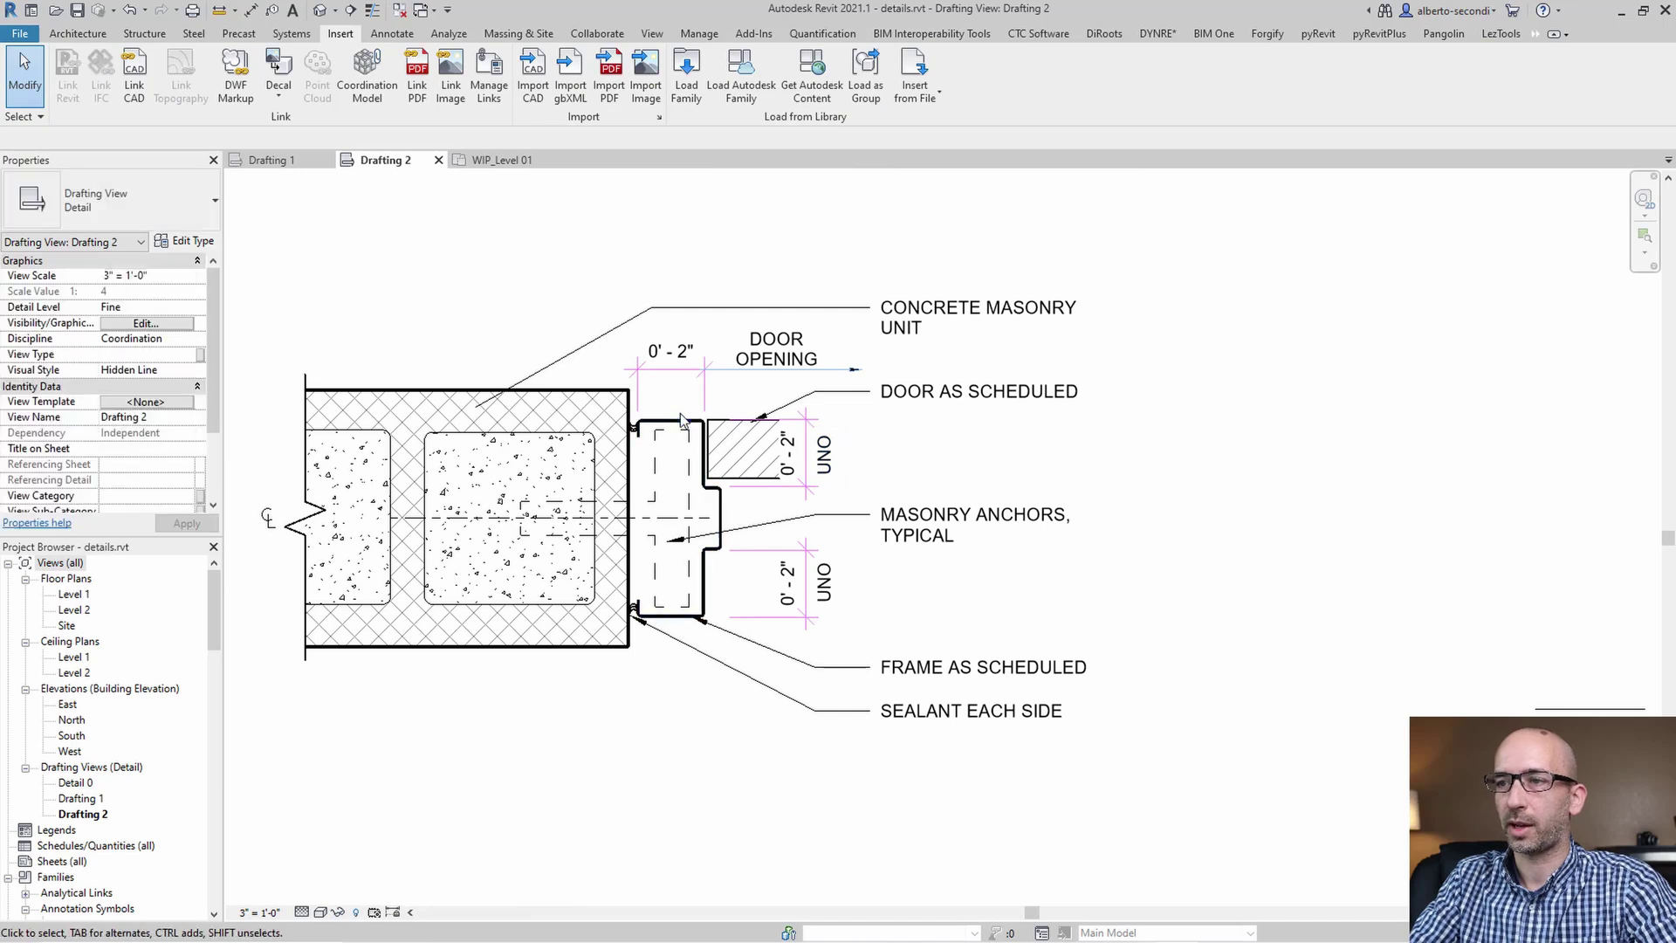
- Match the detail's text notes to the 3/32" Arial type of the sample TEXT note
scroll(891, 349, "down", 2)
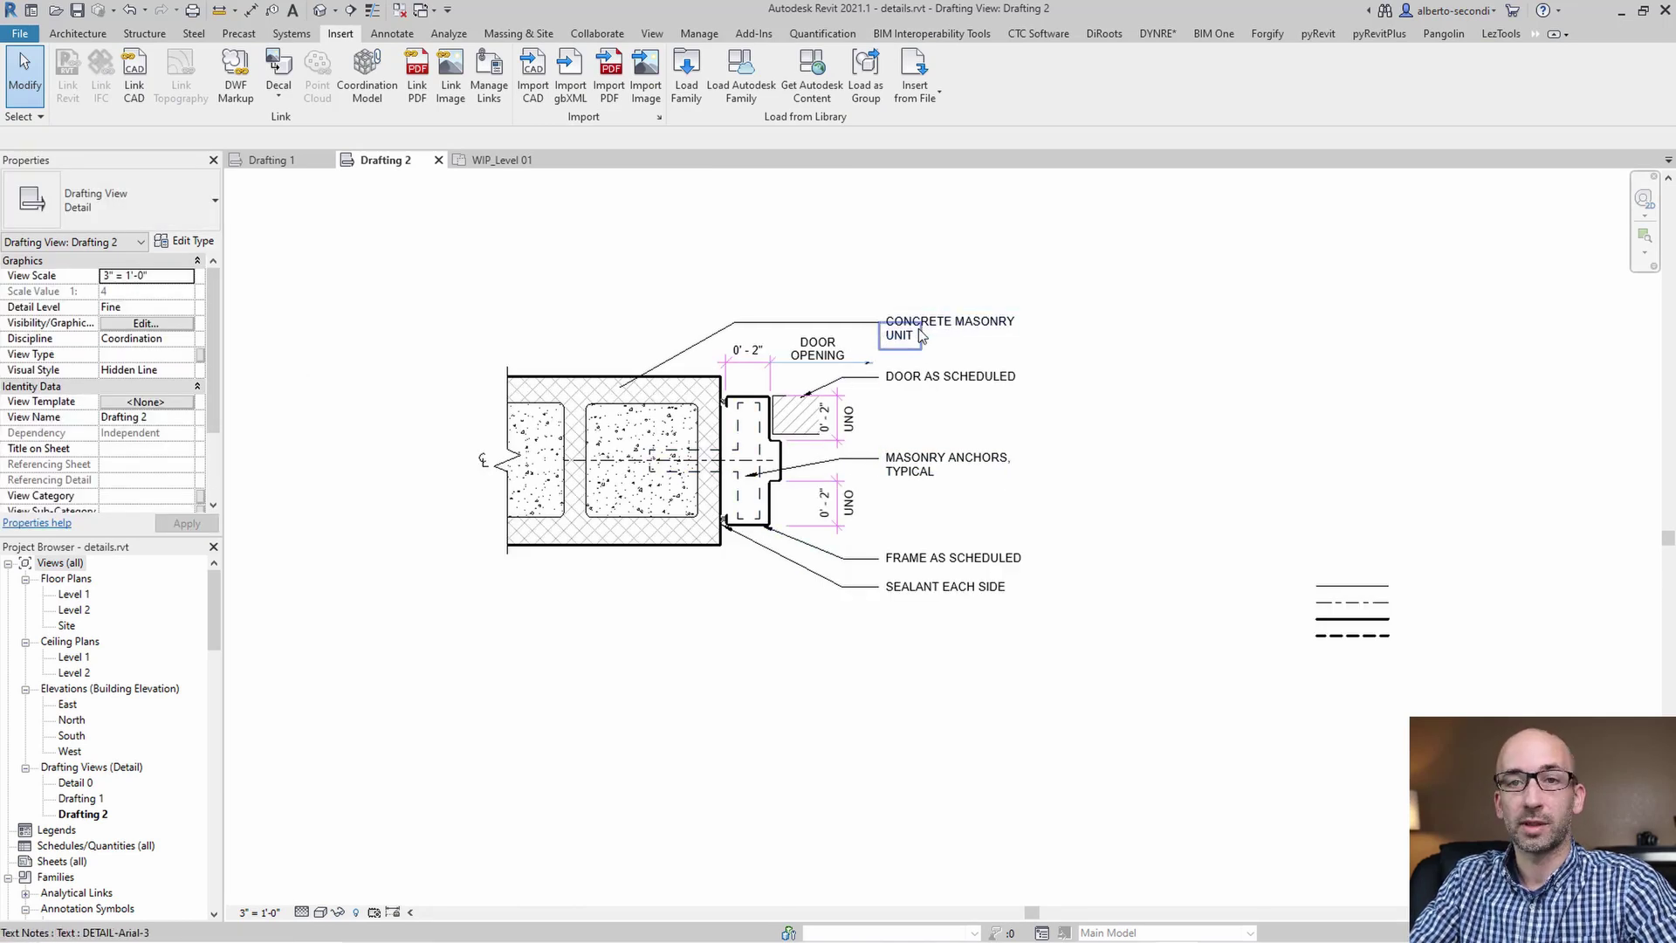
scroll(960, 497, "down", 3)
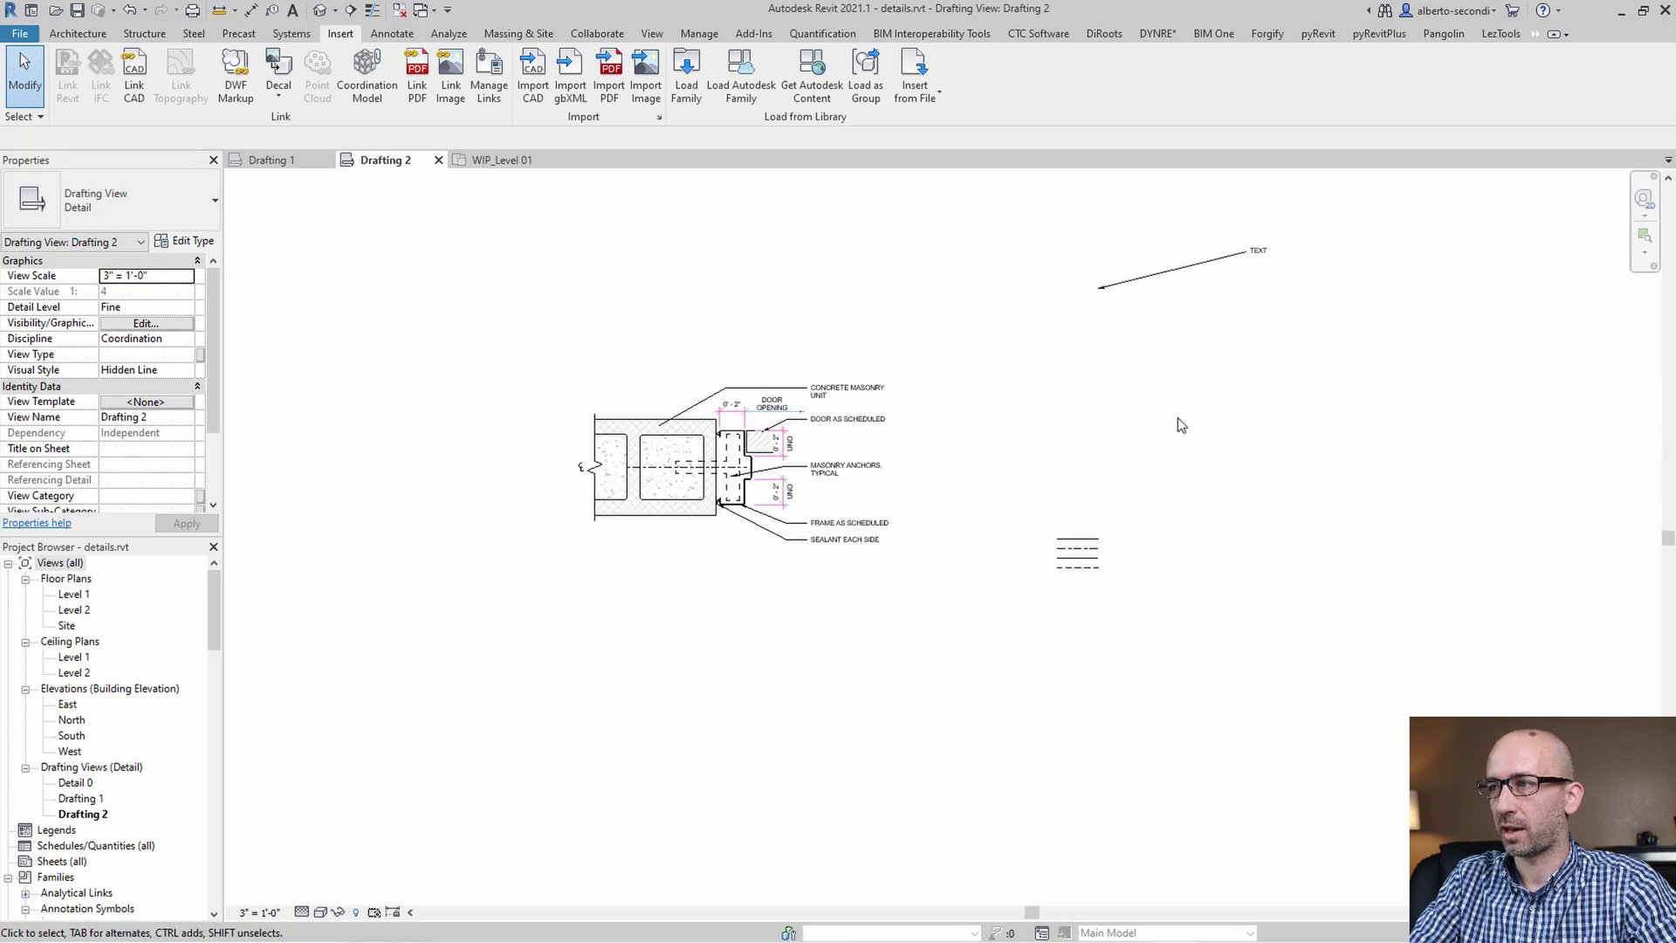
left_click(1202, 288)
left_click(1033, 219)
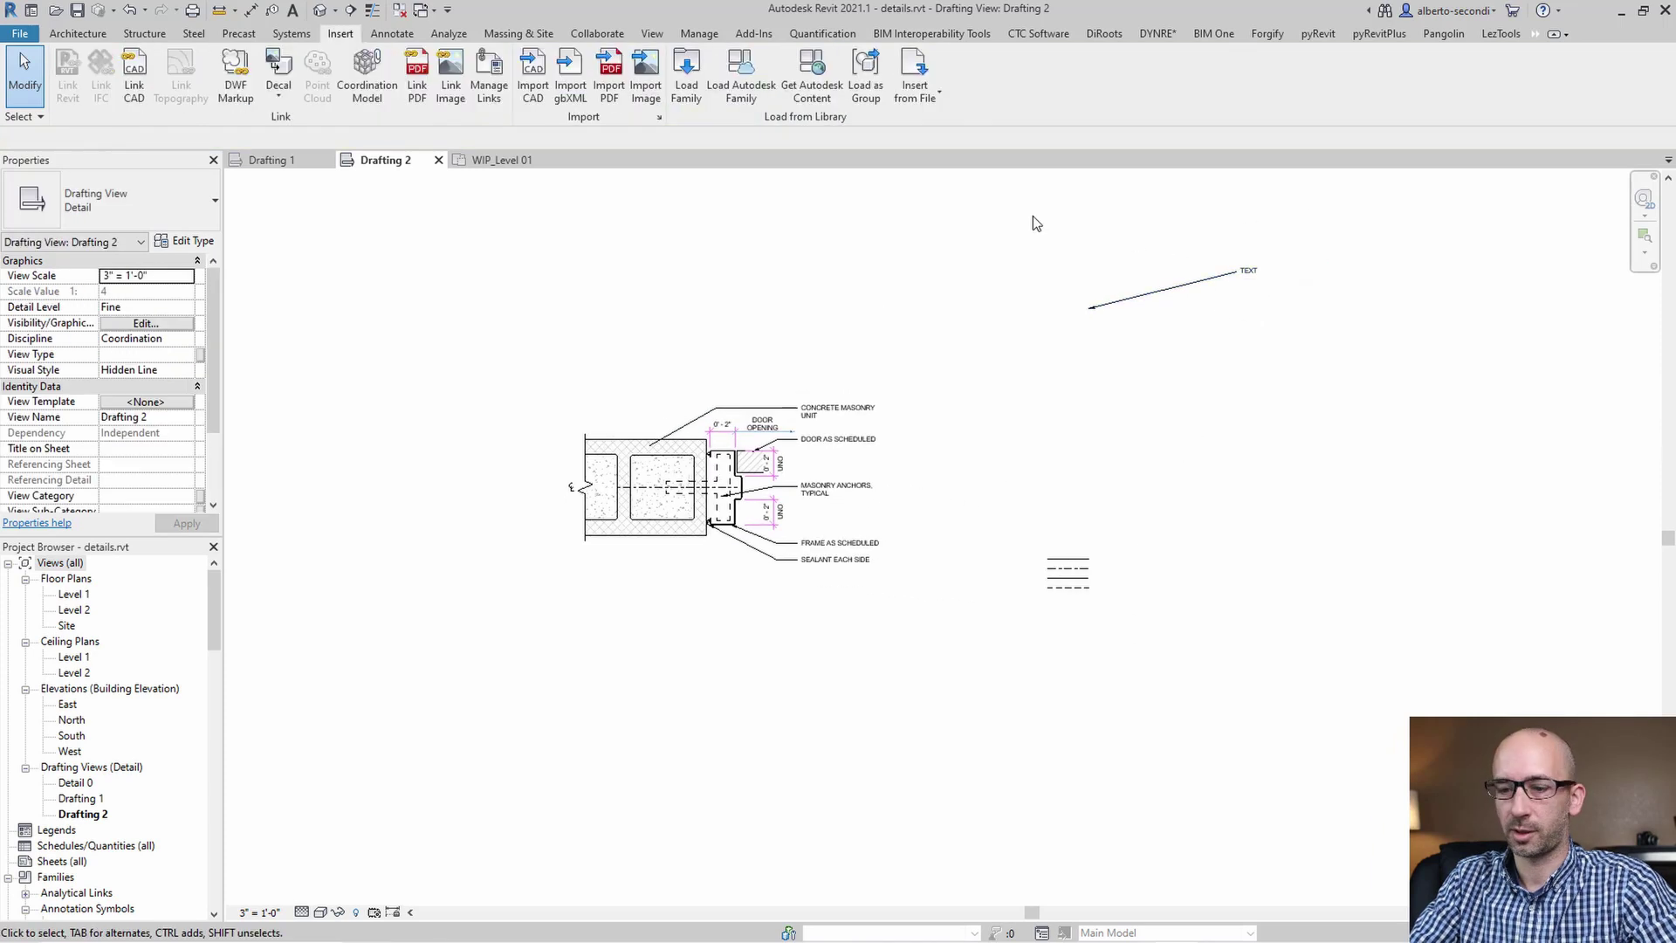
key("m")
key("a")
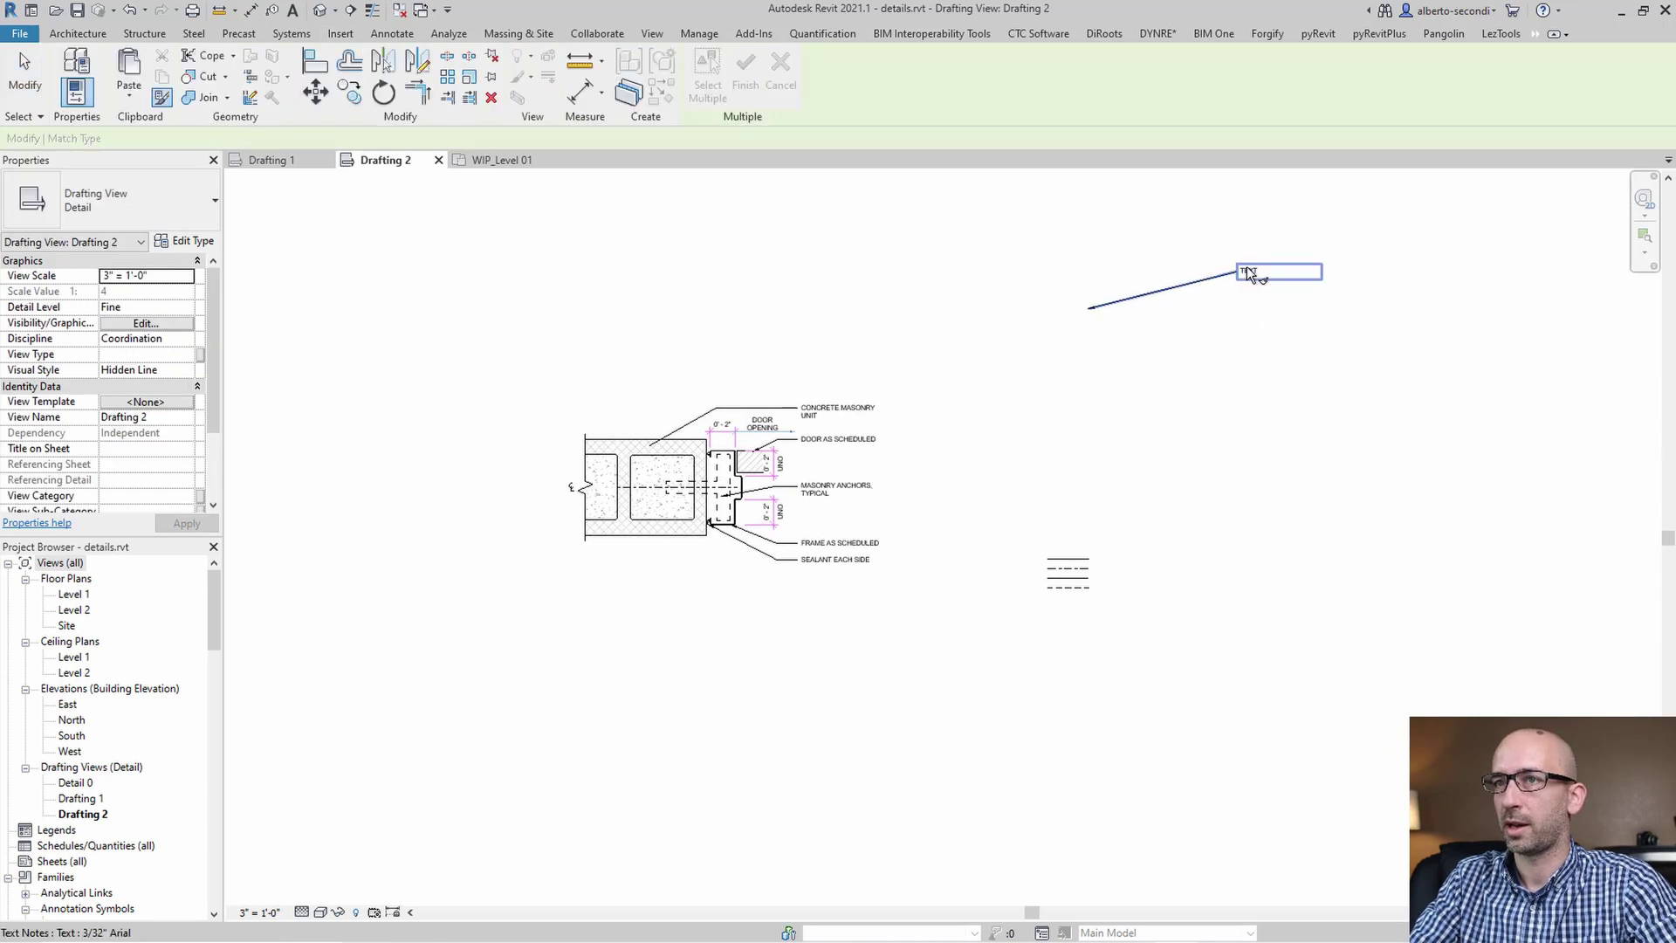
left_click(766, 421)
scroll(765, 422, "up", 5)
left_click(882, 493)
scroll(869, 488, "down", 5)
key("Escape")
left_click(855, 485)
left_click(859, 541)
key("Escape")
scroll(888, 527, "up", 2)
key("m")
key("a")
scroll(829, 384, "down", 3)
left_click(851, 386)
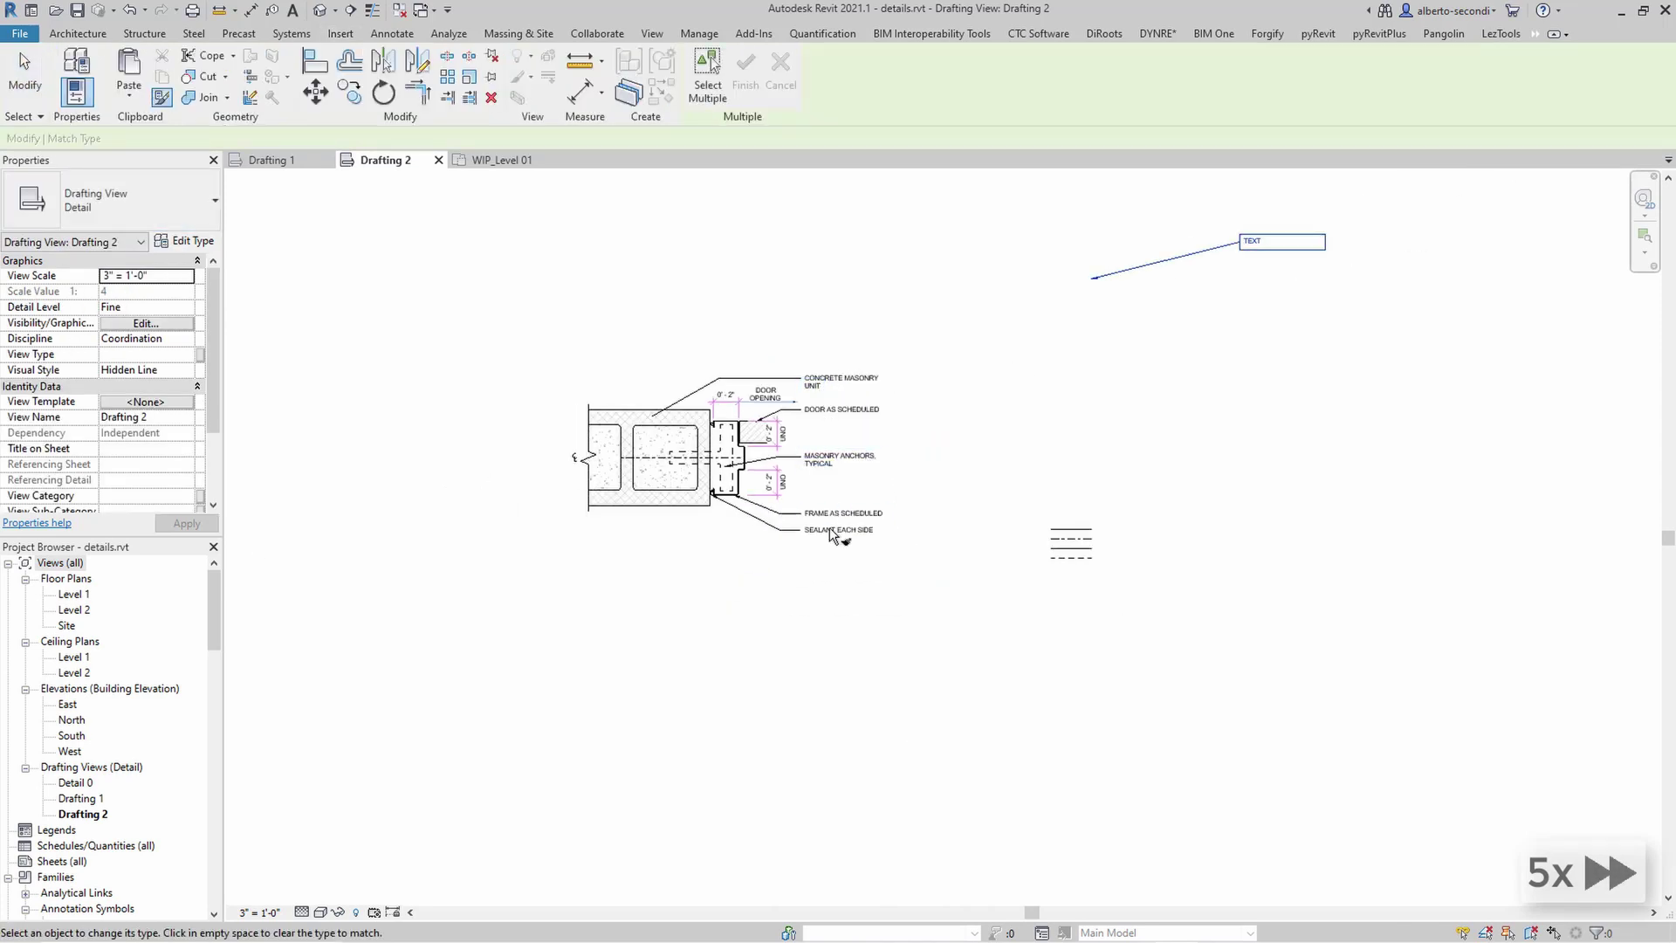
scroll(764, 397, "up", 5)
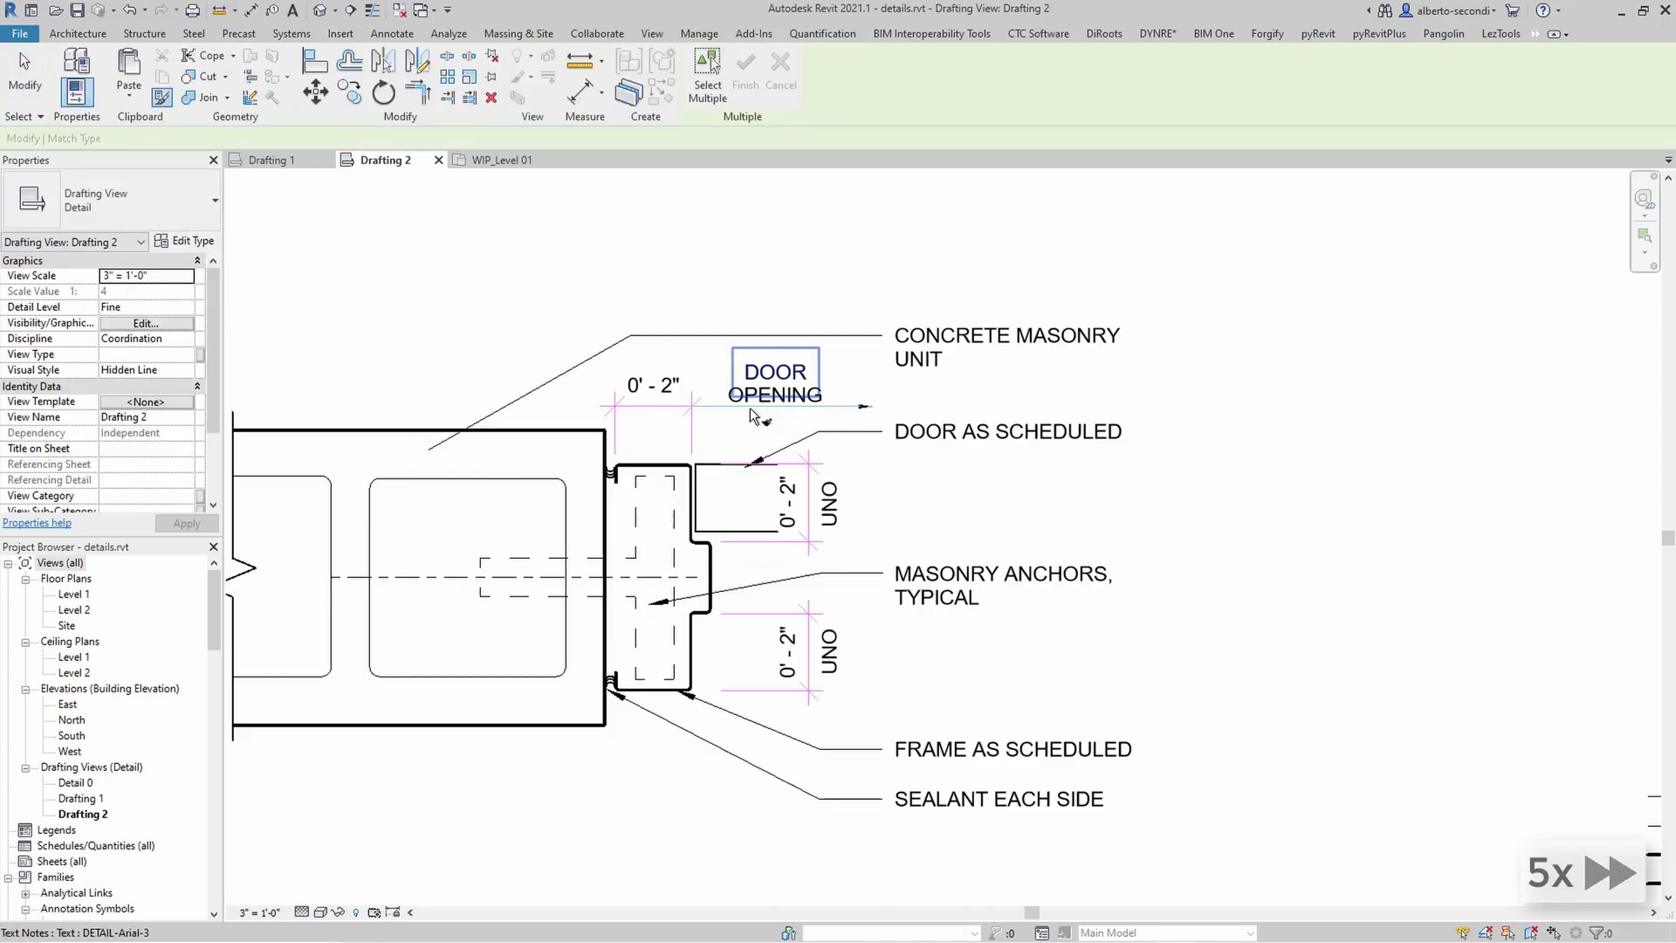
key("Escape")
- Delete the UNO labels beside the two vertical 0' - 2" dimensions
left_click(829, 502)
key("Delete")
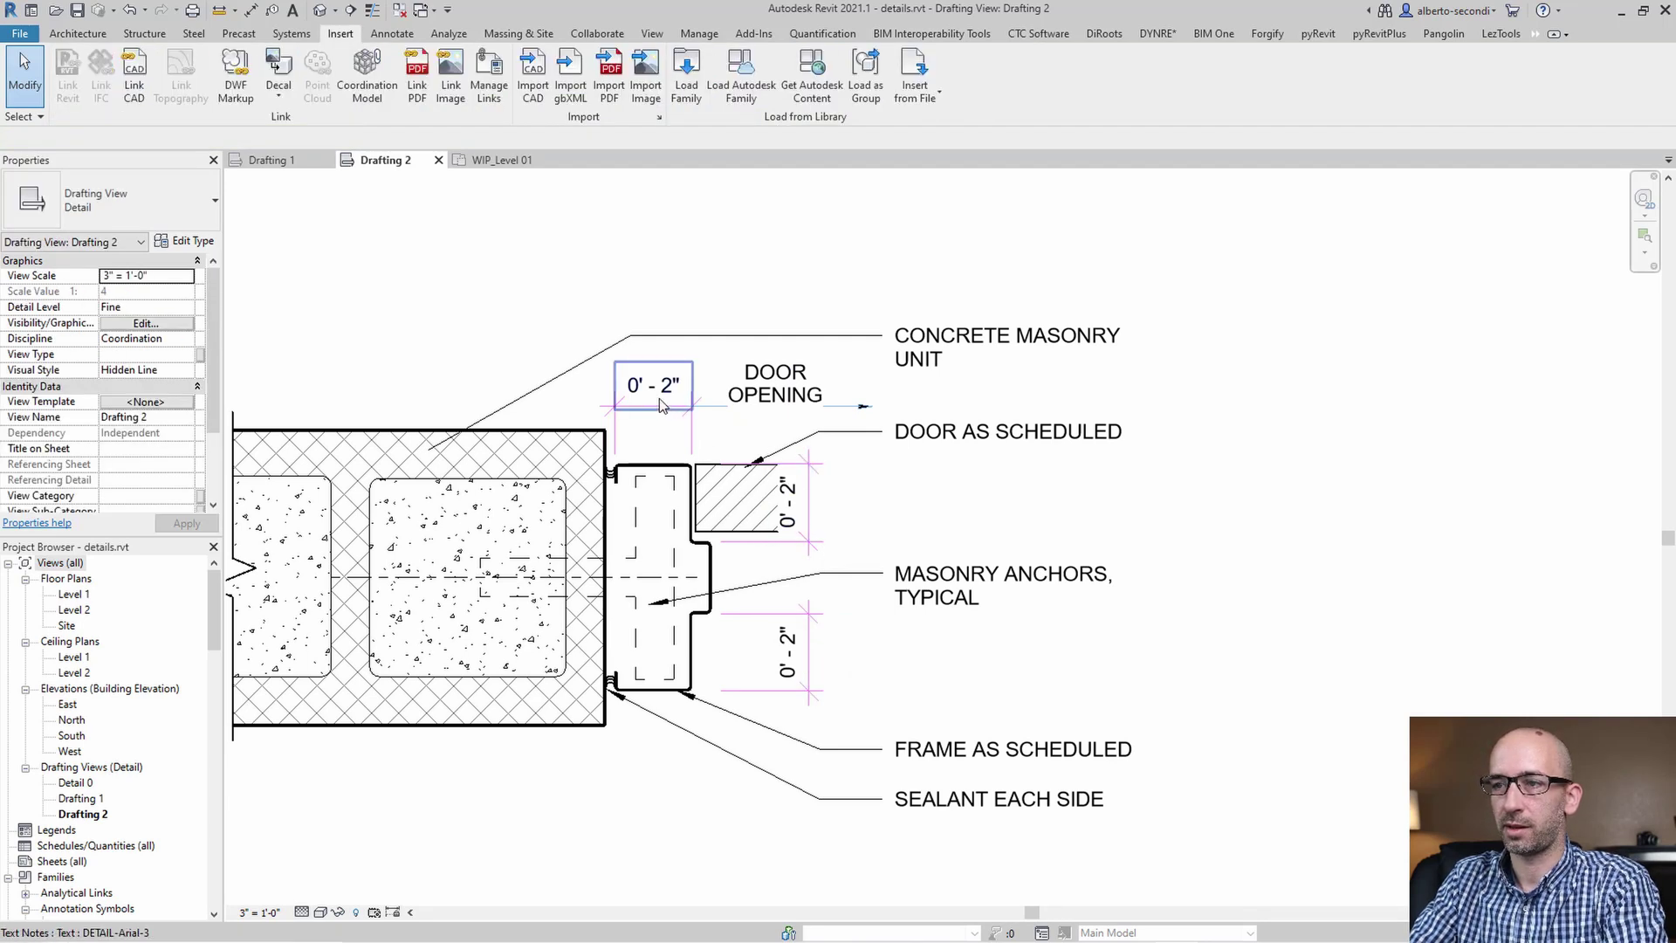
scroll(644, 384, "up", 2)
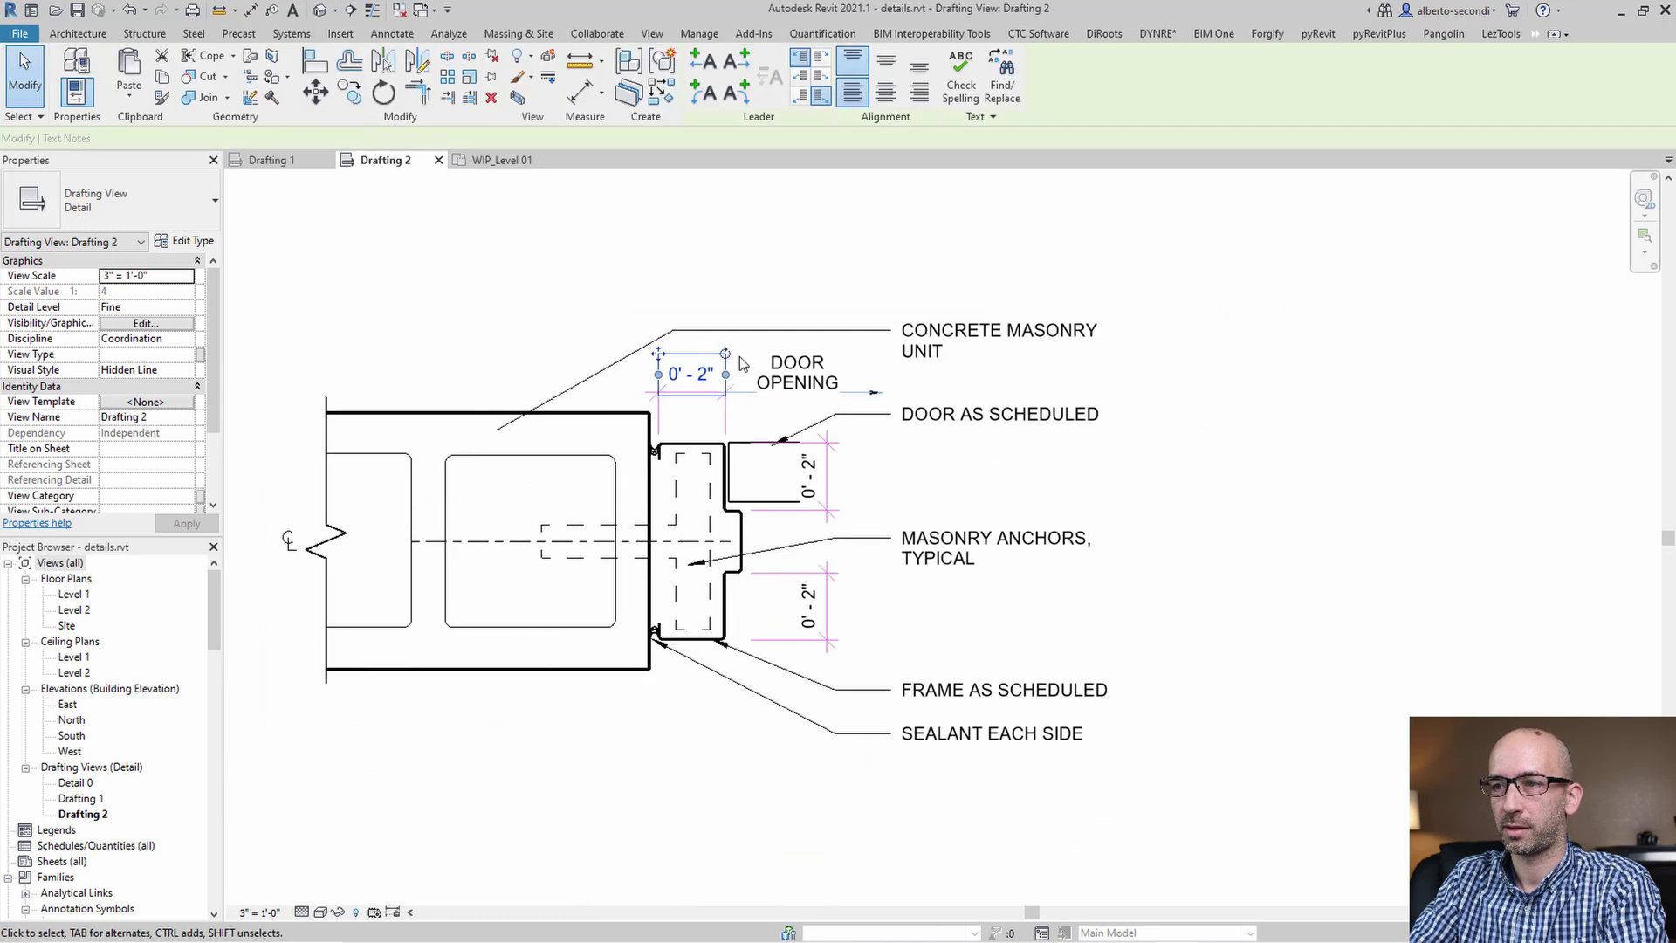
scroll(740, 356, "down", 2)
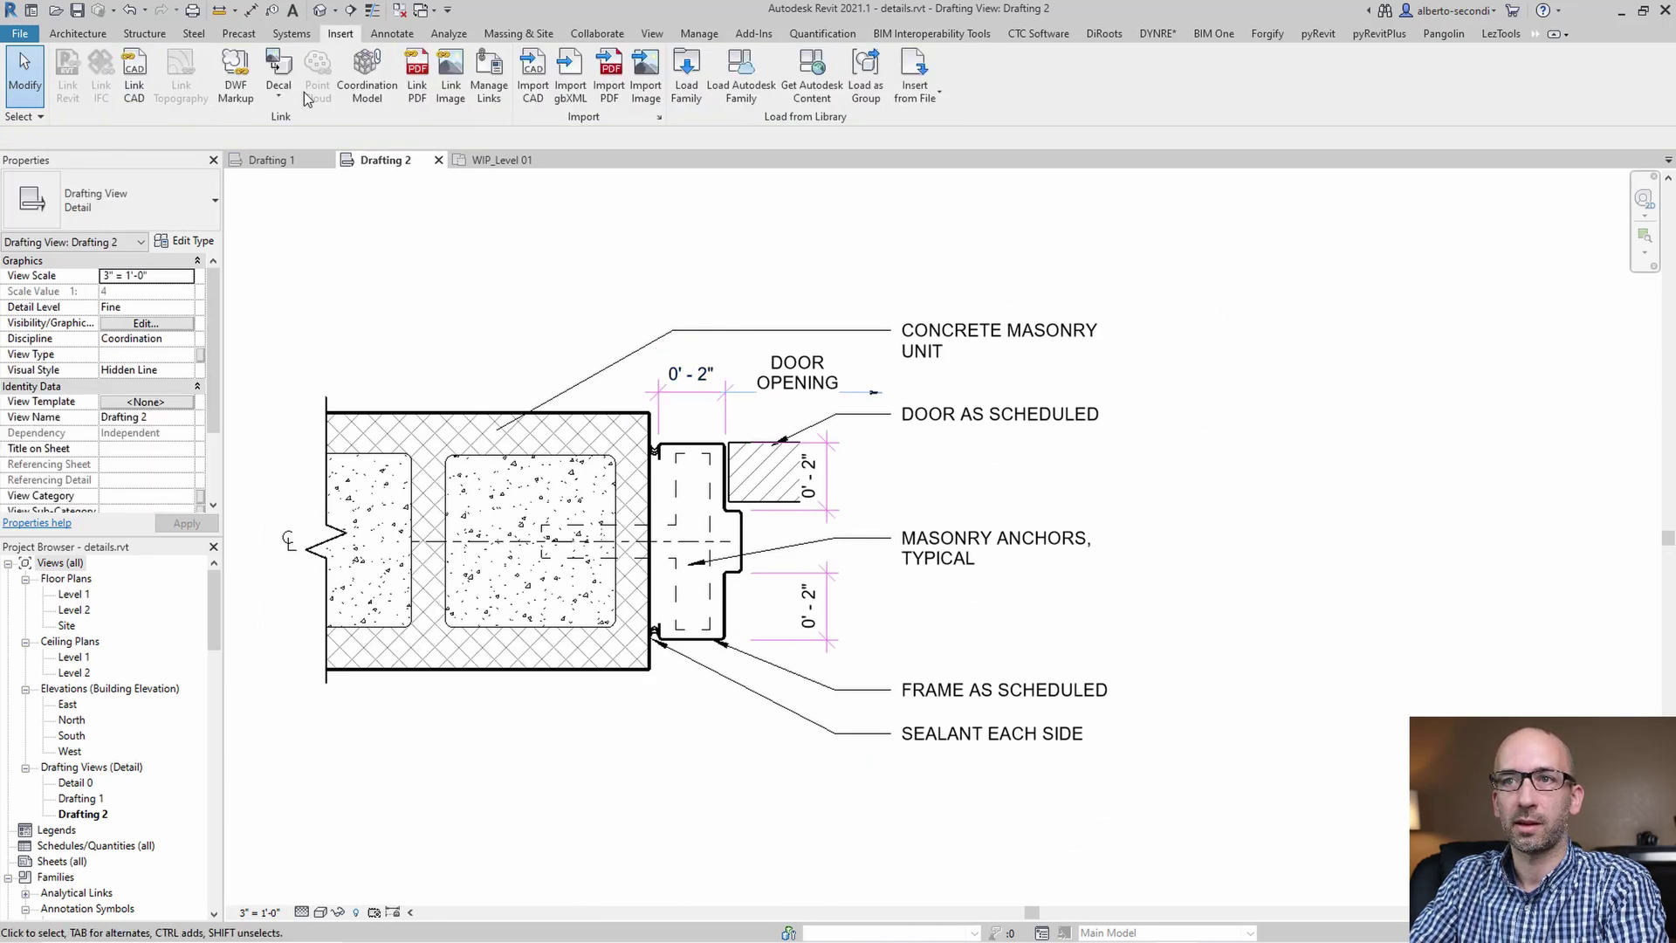
- Add an aligned dimension across the width of the door frame, placed above its upper edge
left_click(384, 35)
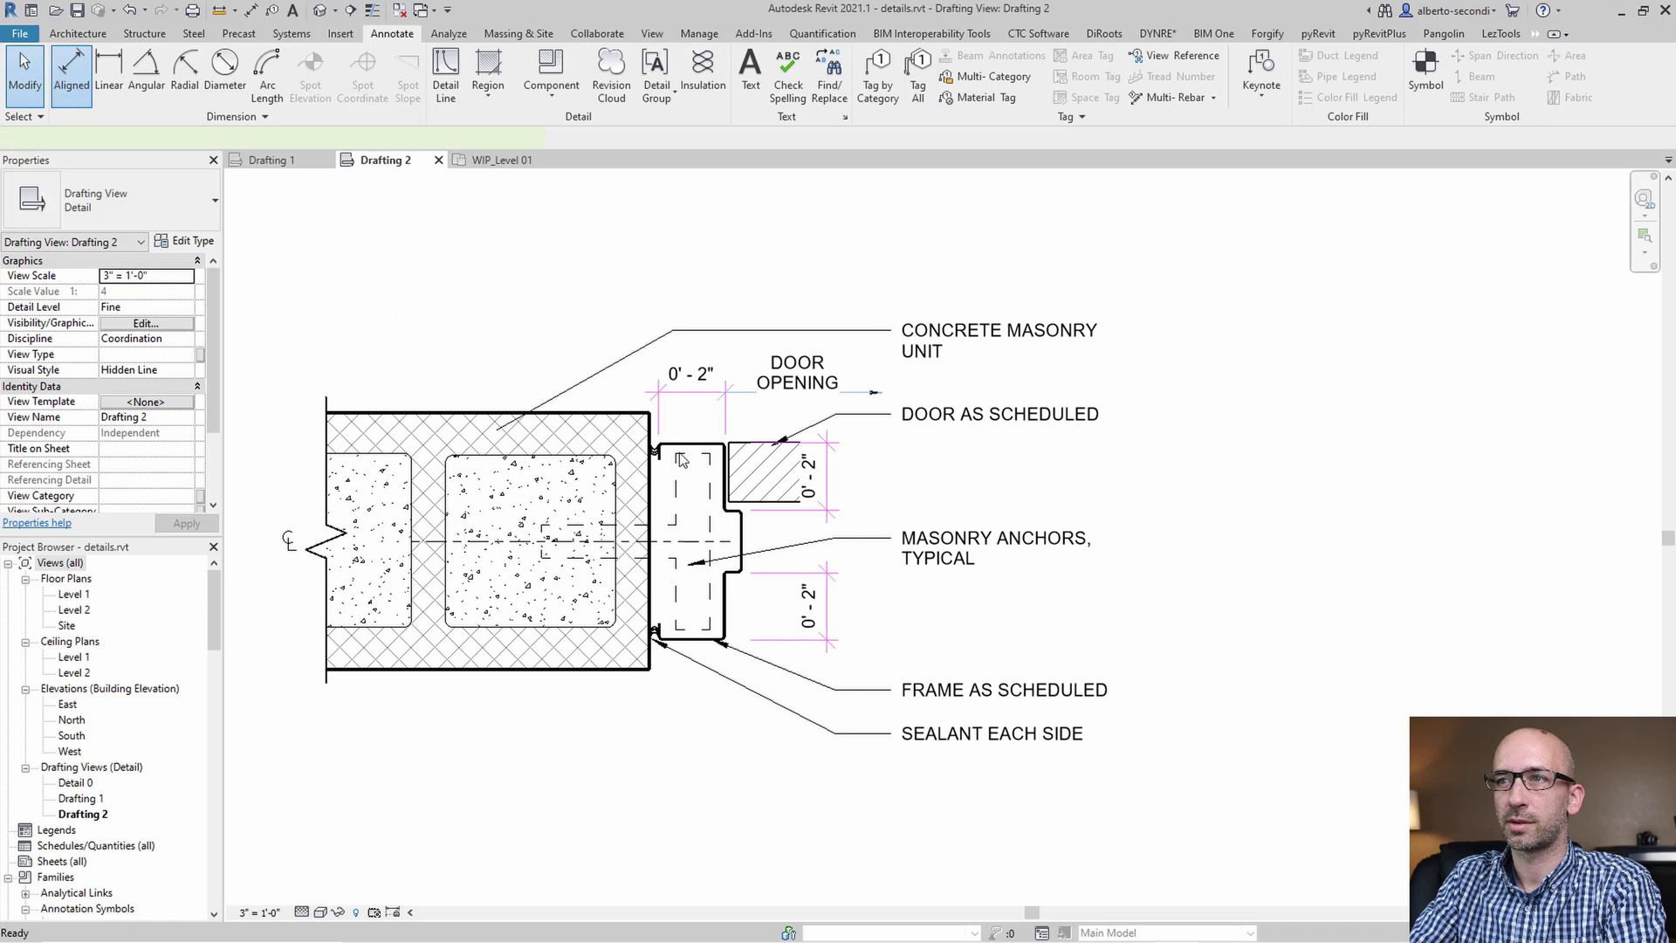
scroll(672, 450, "up", 5)
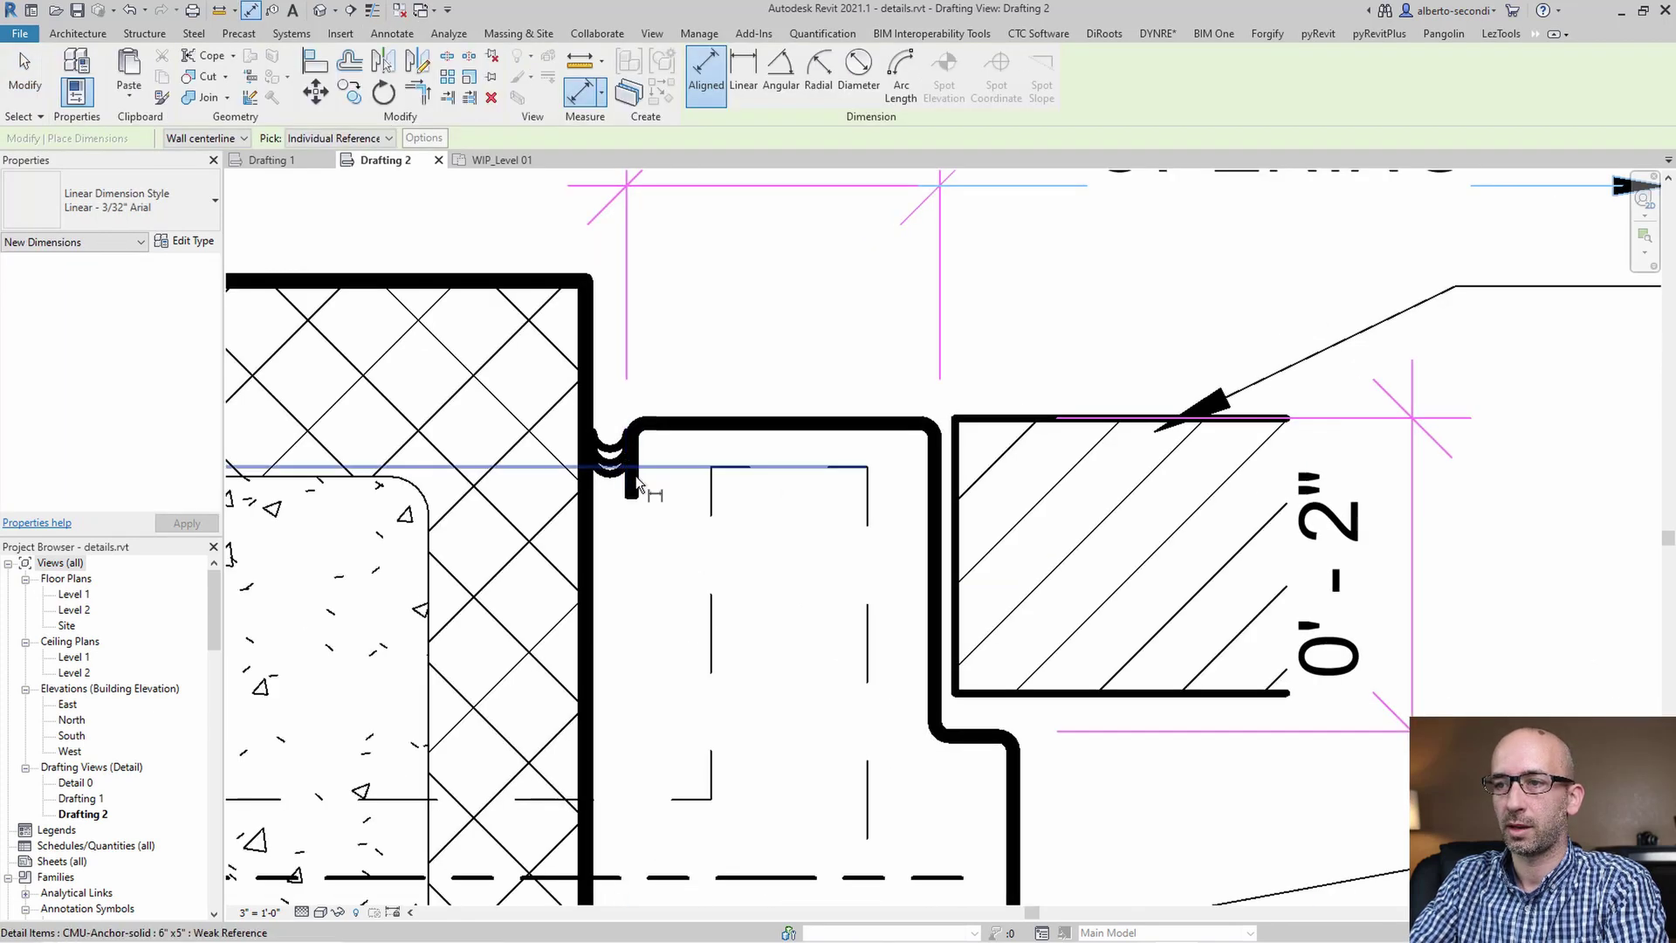
scroll(677, 479, "up", 3)
left_click(598, 490)
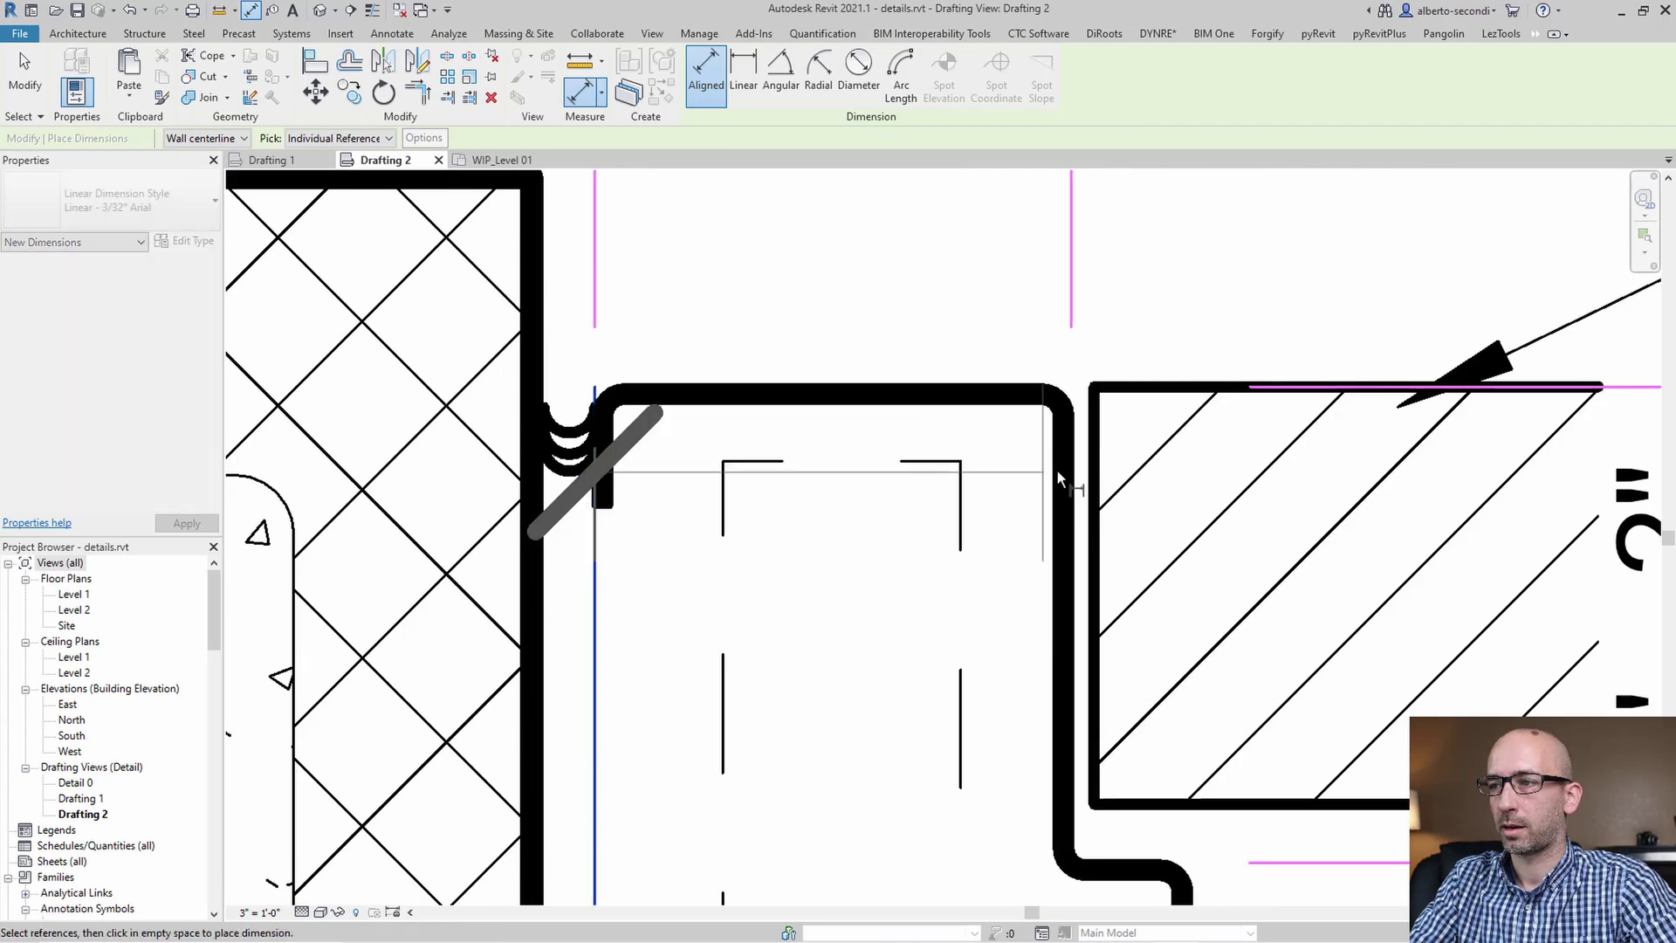
left_click(1071, 479)
scroll(1070, 473, "down", 5)
middle_click_drag(998, 377, 999, 440)
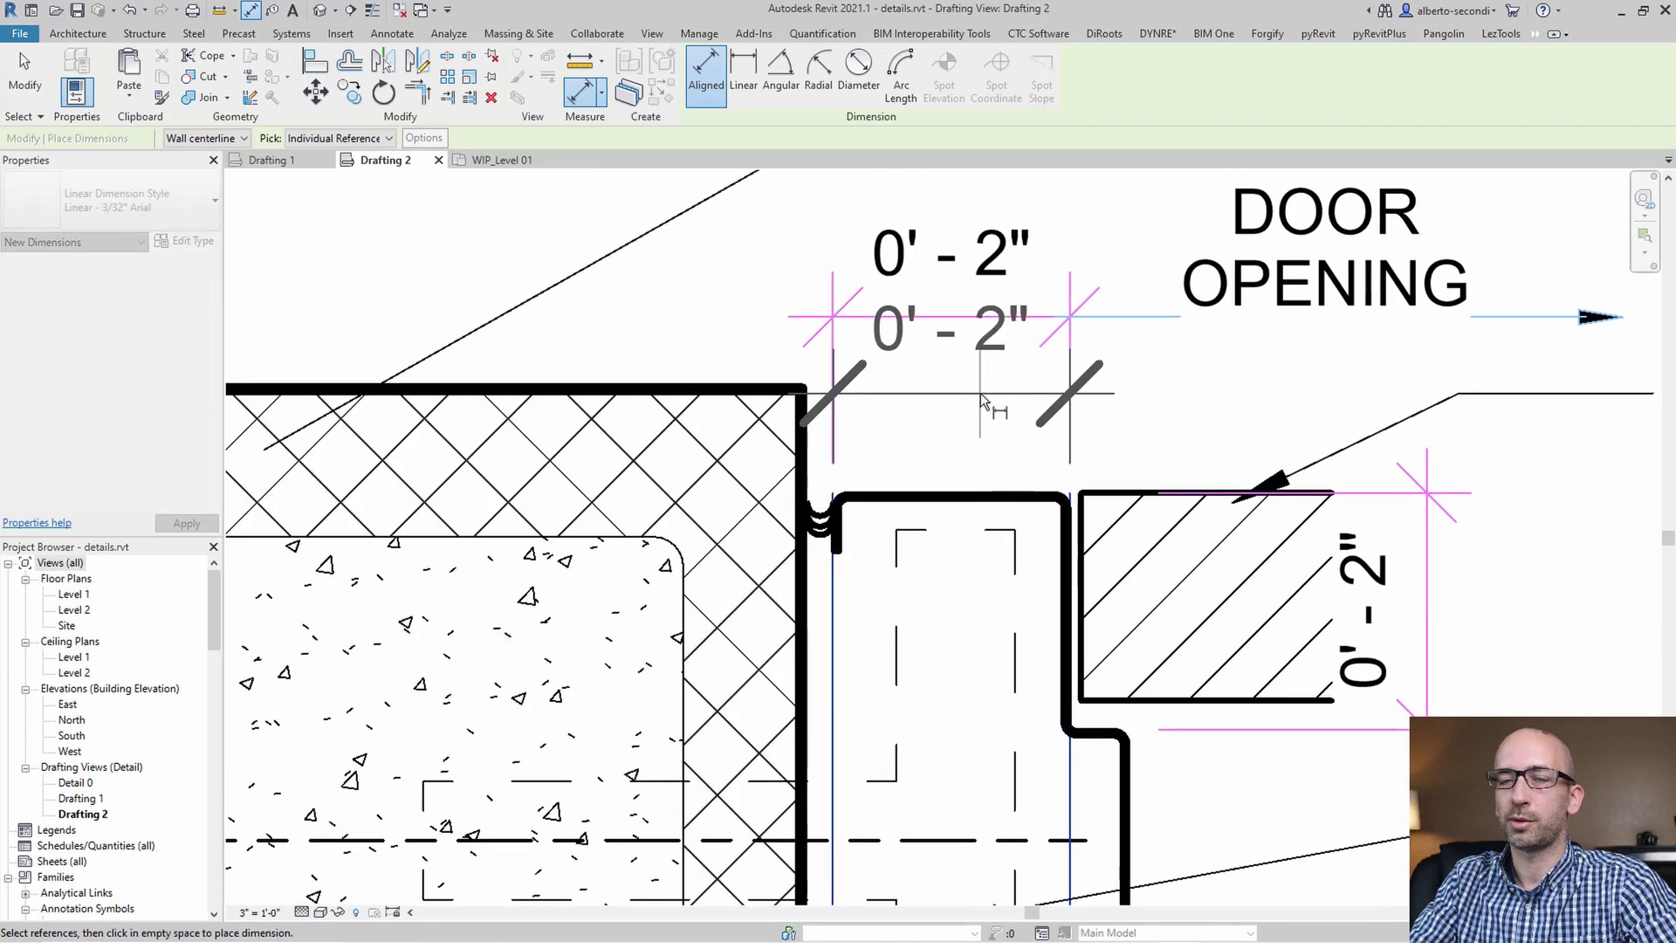
left_click(982, 377)
key("Escape")
left_click(990, 342)
key("Escape")
key("Escape")
middle_click_drag(989, 342, 931, 416)
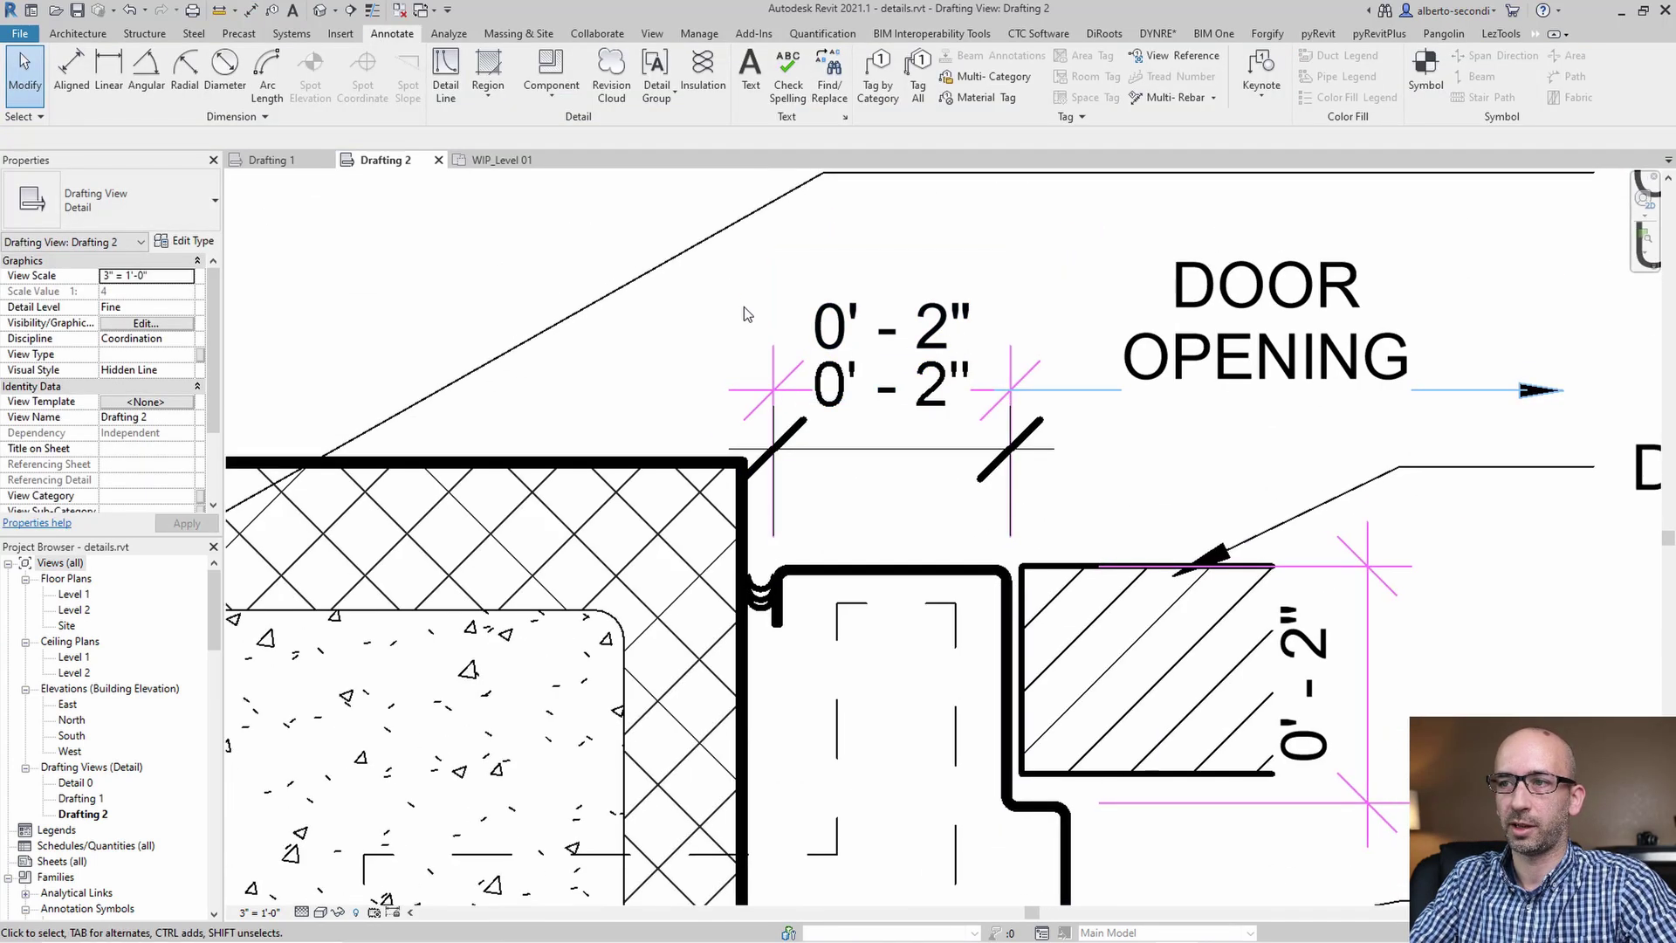
- Delete the imported 0' - 2" dimension text and tick marks above the door frame
left_click_drag(1112, 432, 1112, 431)
key("Up")
left_click(835, 331)
left_click(835, 331)
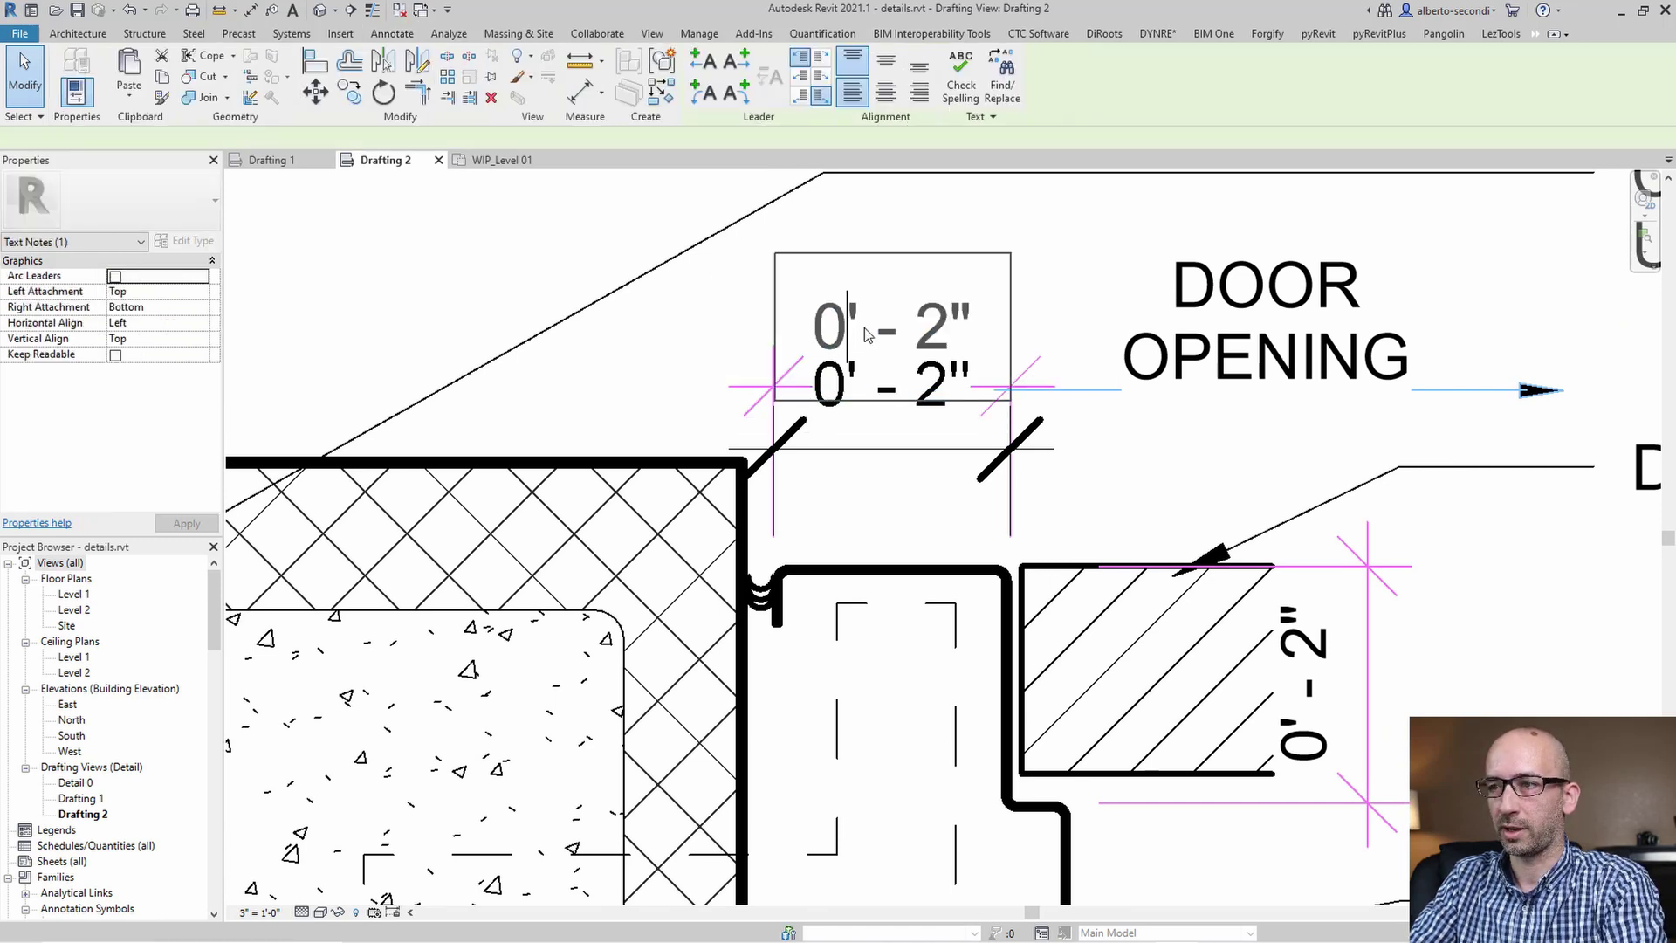
key("Delete")
left_click(1041, 233)
key("Delete")
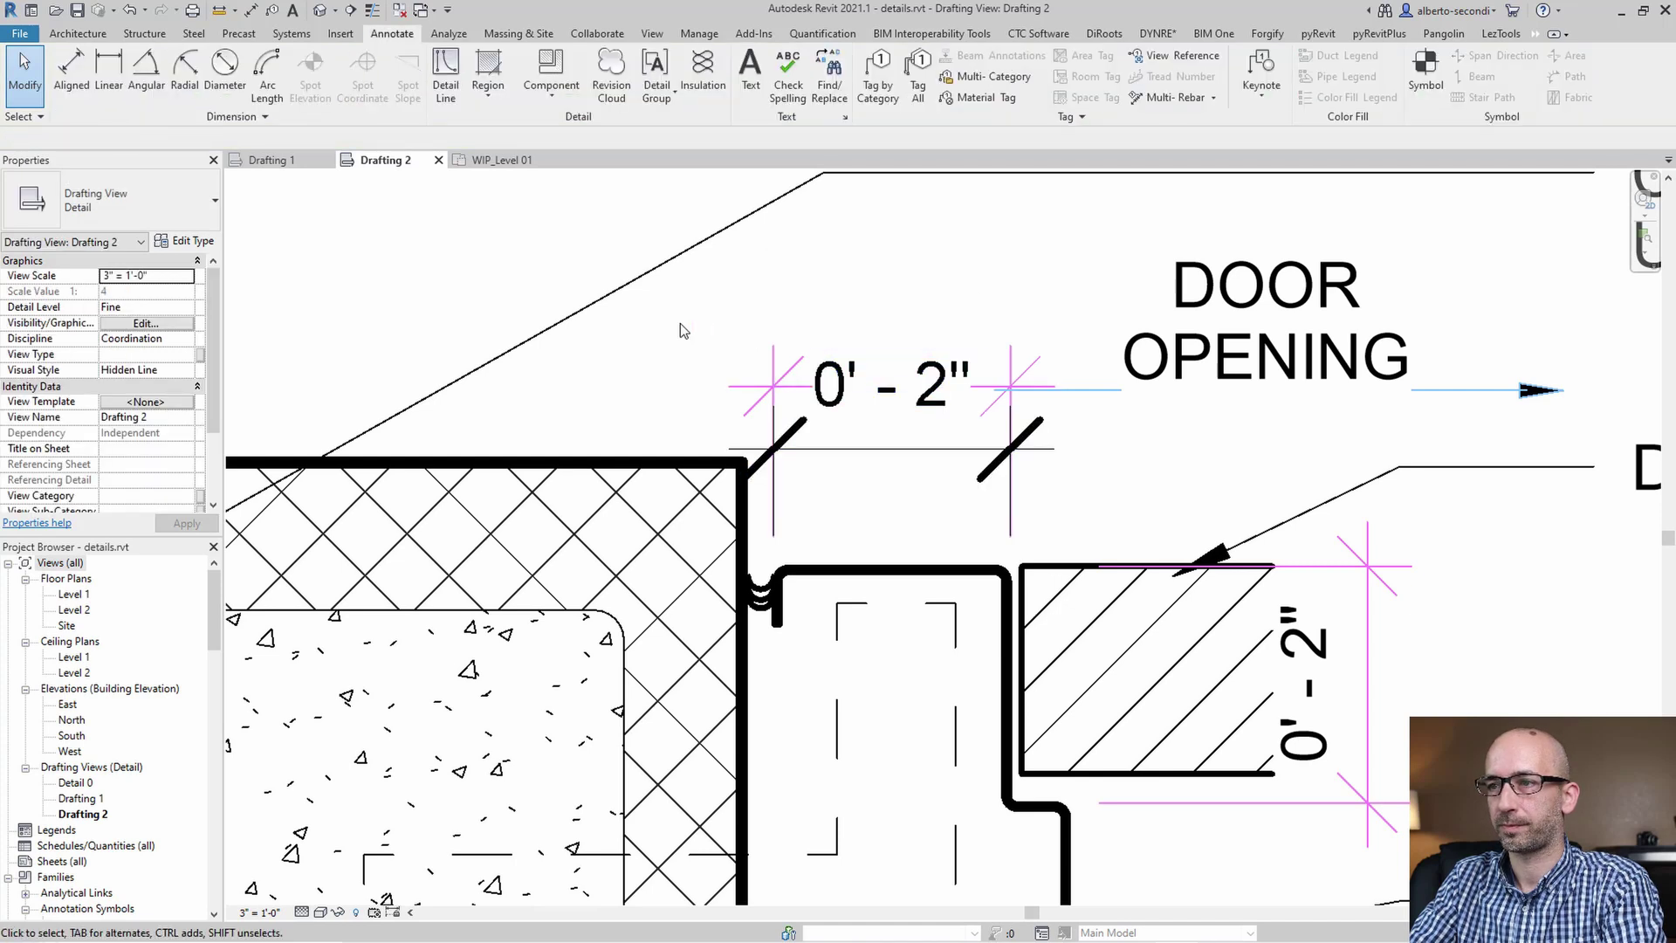
- Replace the imported DOOR OPENING arrow with a text leader extending from the note's right side
scroll(317, 363, "down", 3)
left_click(902, 367)
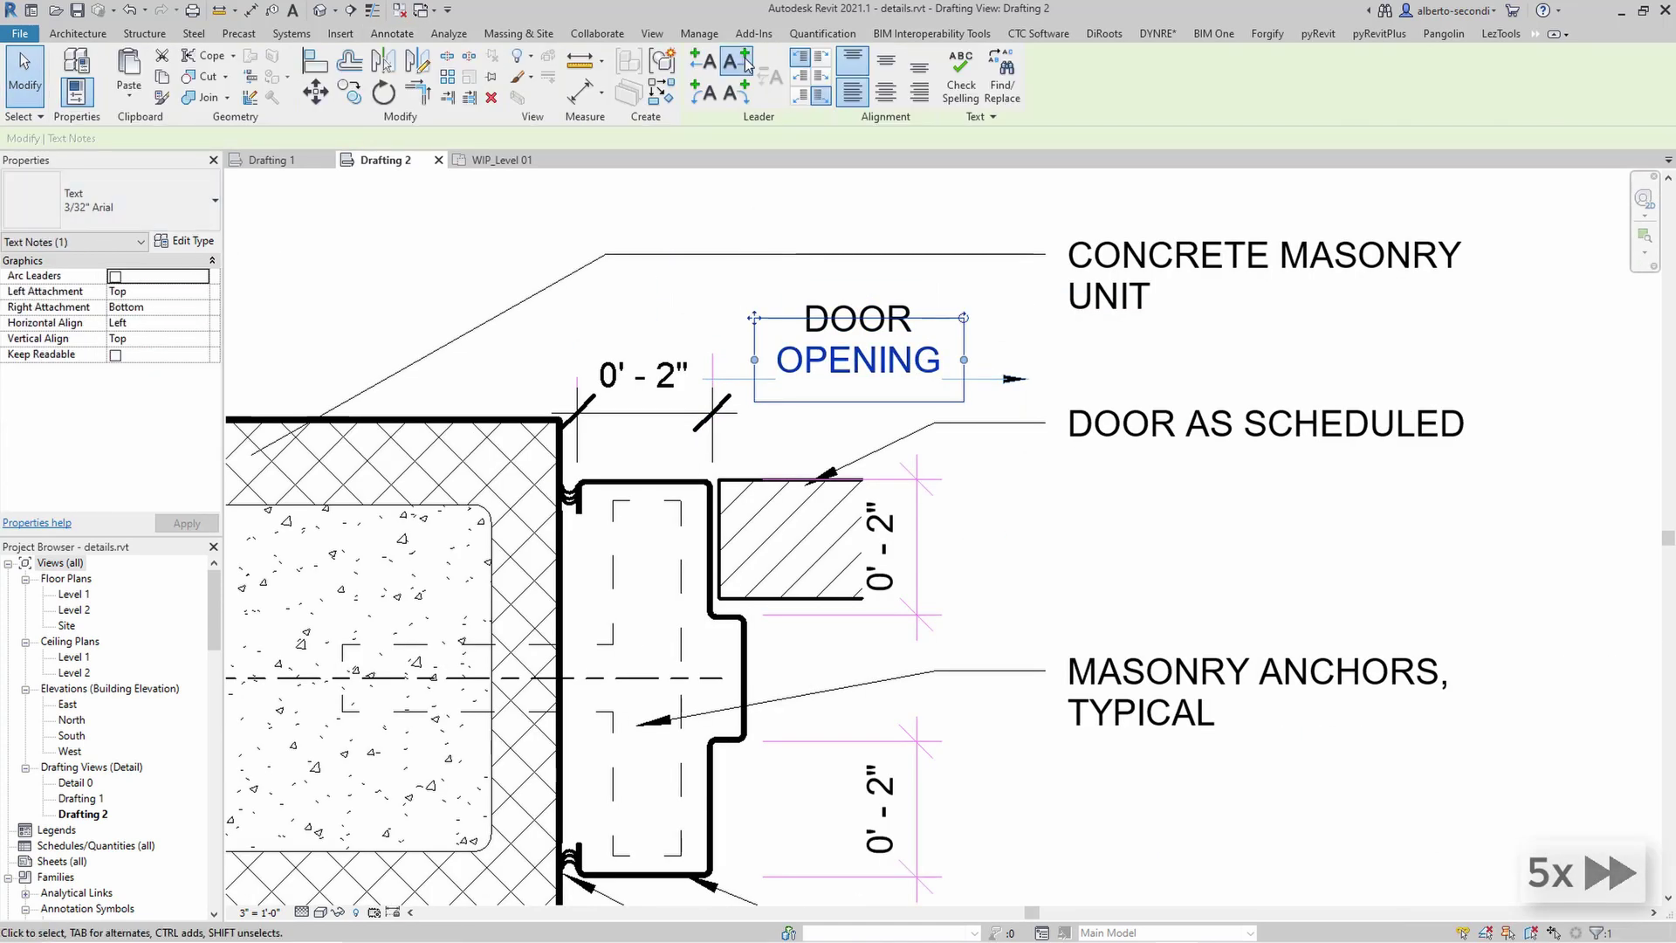
key("Escape")
scroll(945, 426, "up", 3)
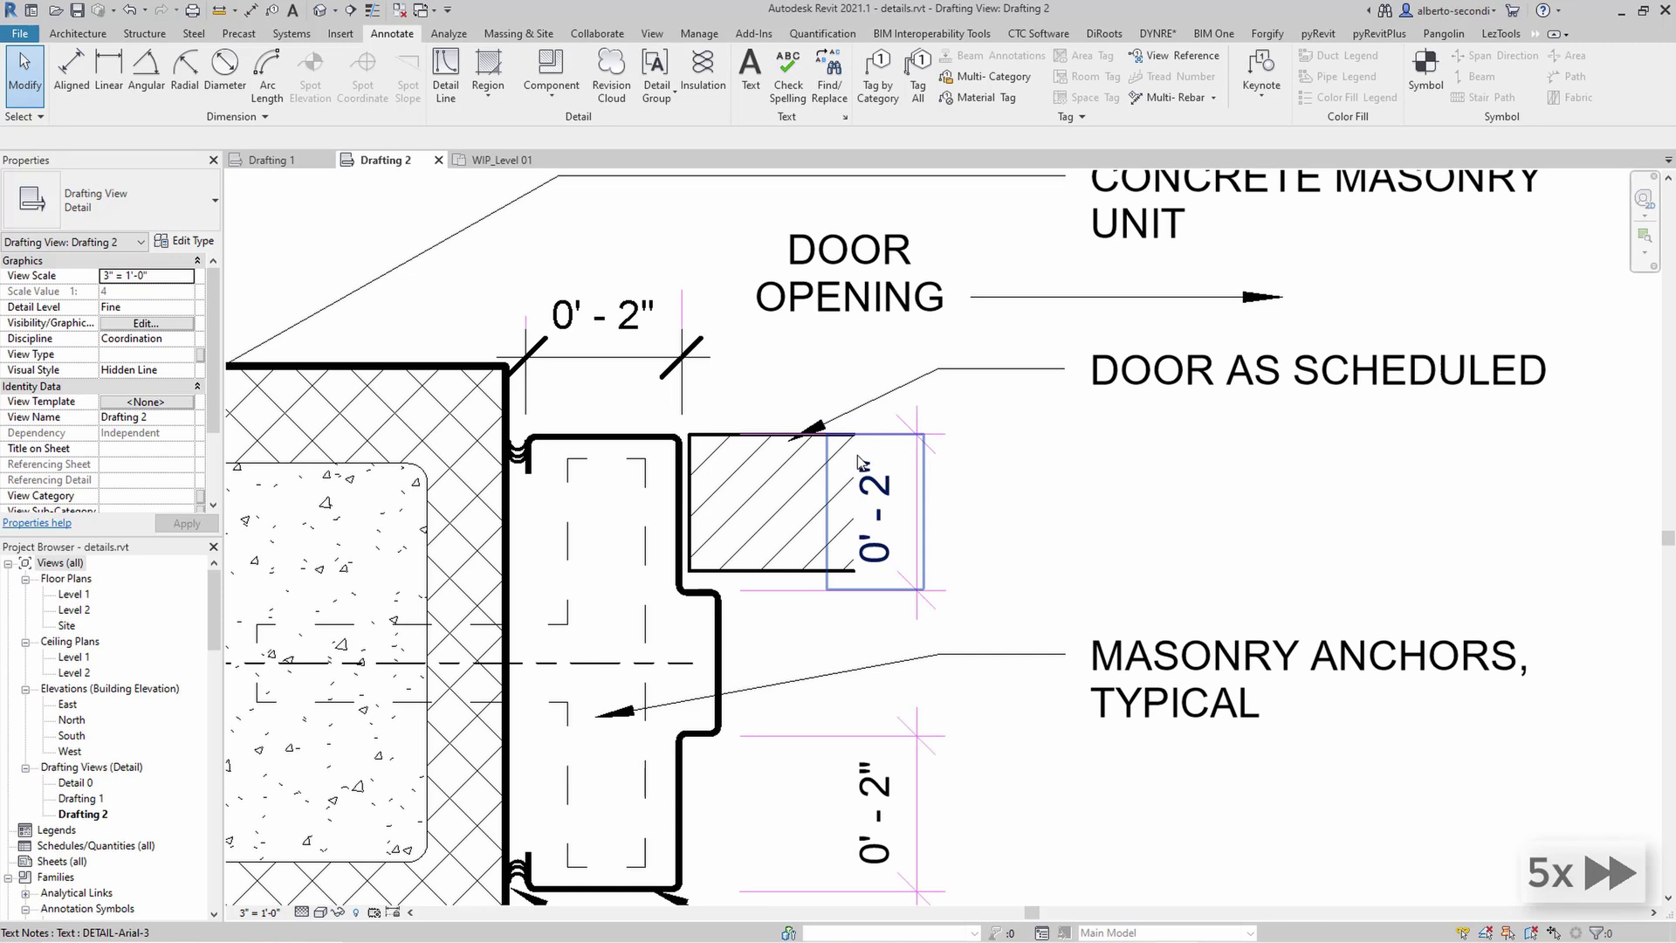
- Fit a text leader from DOOR AS SCHEDULED to the door and delete the imported leader lines beneath it
scroll(931, 424, "down", 1)
left_click(1006, 375)
mouse_move(825, 436)
left_mouse_down()
mouse_move(797, 381)
mouse_move(826, 436)
left_mouse_up()
key("Escape")
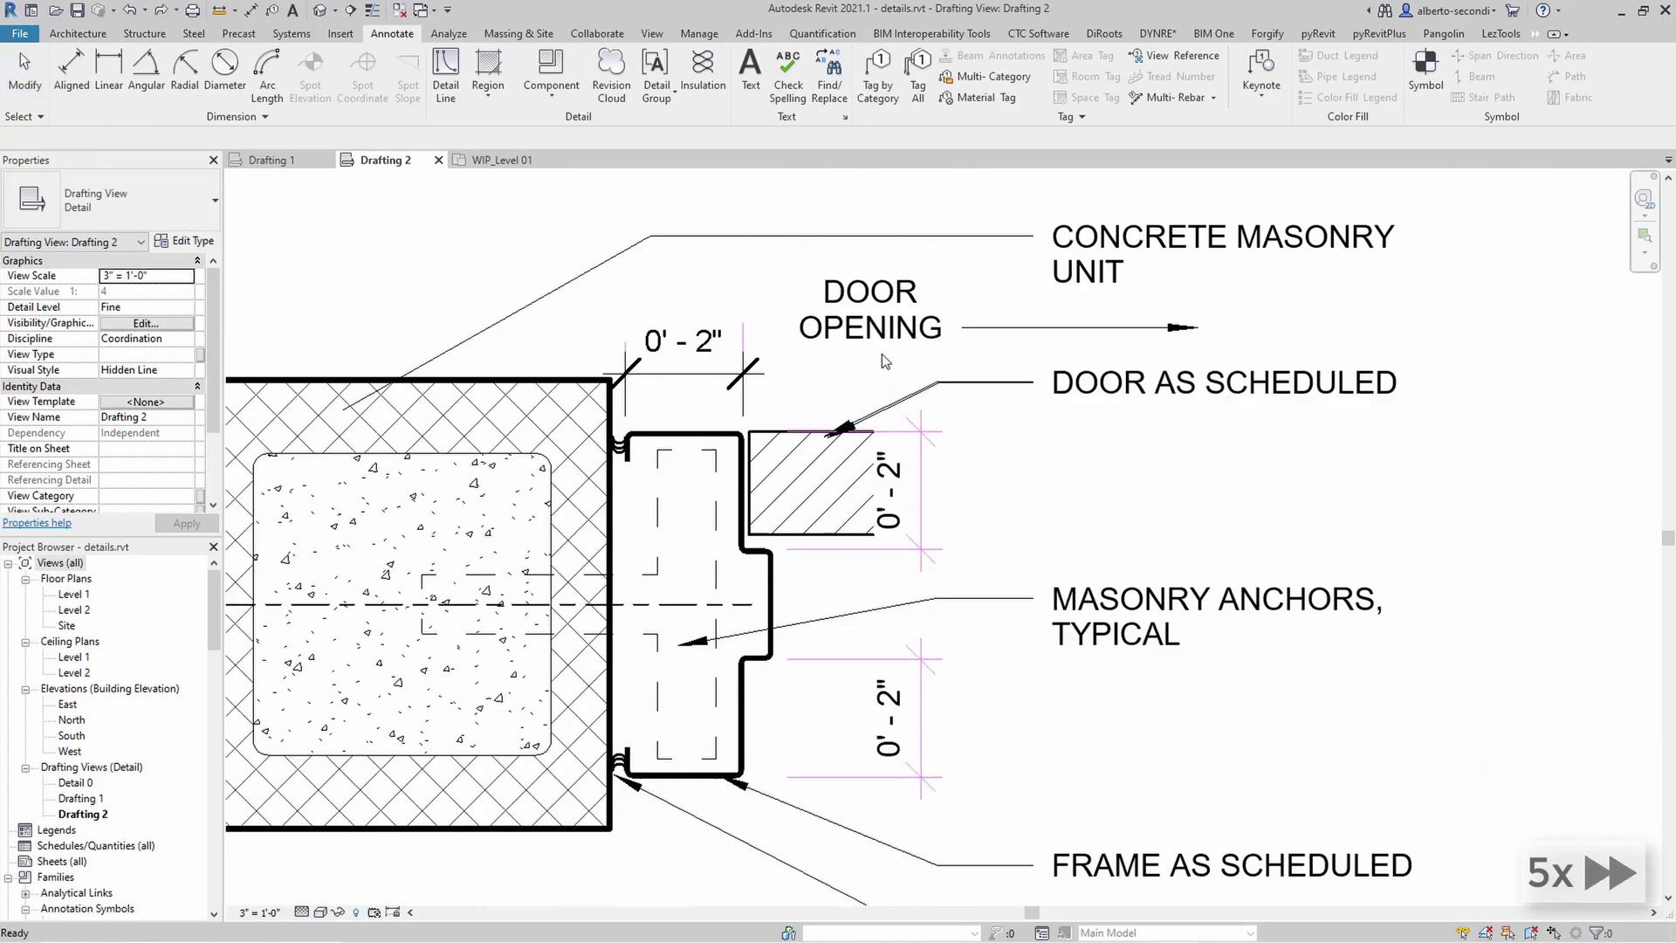
scroll(807, 394, "up", 3)
left_click_drag(788, 344, 1305, 526)
key("Delete")
scroll(977, 349, "down", 3)
- Add aligned vertical dimensions to the upper and lower faces of the door frame
key("d")
key("i")
scroll(882, 415, "up", 3)
left_click(1240, 655)
middle_click_drag(1241, 655, 1083, 239)
left_click(650, 438)
left_click(538, 675)
left_click(1086, 563)
key("Escape")
key("Escape")
- Delete the imported lower and upper vertical dimension linework and text beside the frame
left_click_drag(718, 331, 1069, 746)
key("Delete")
scroll(939, 786, "down", 3)
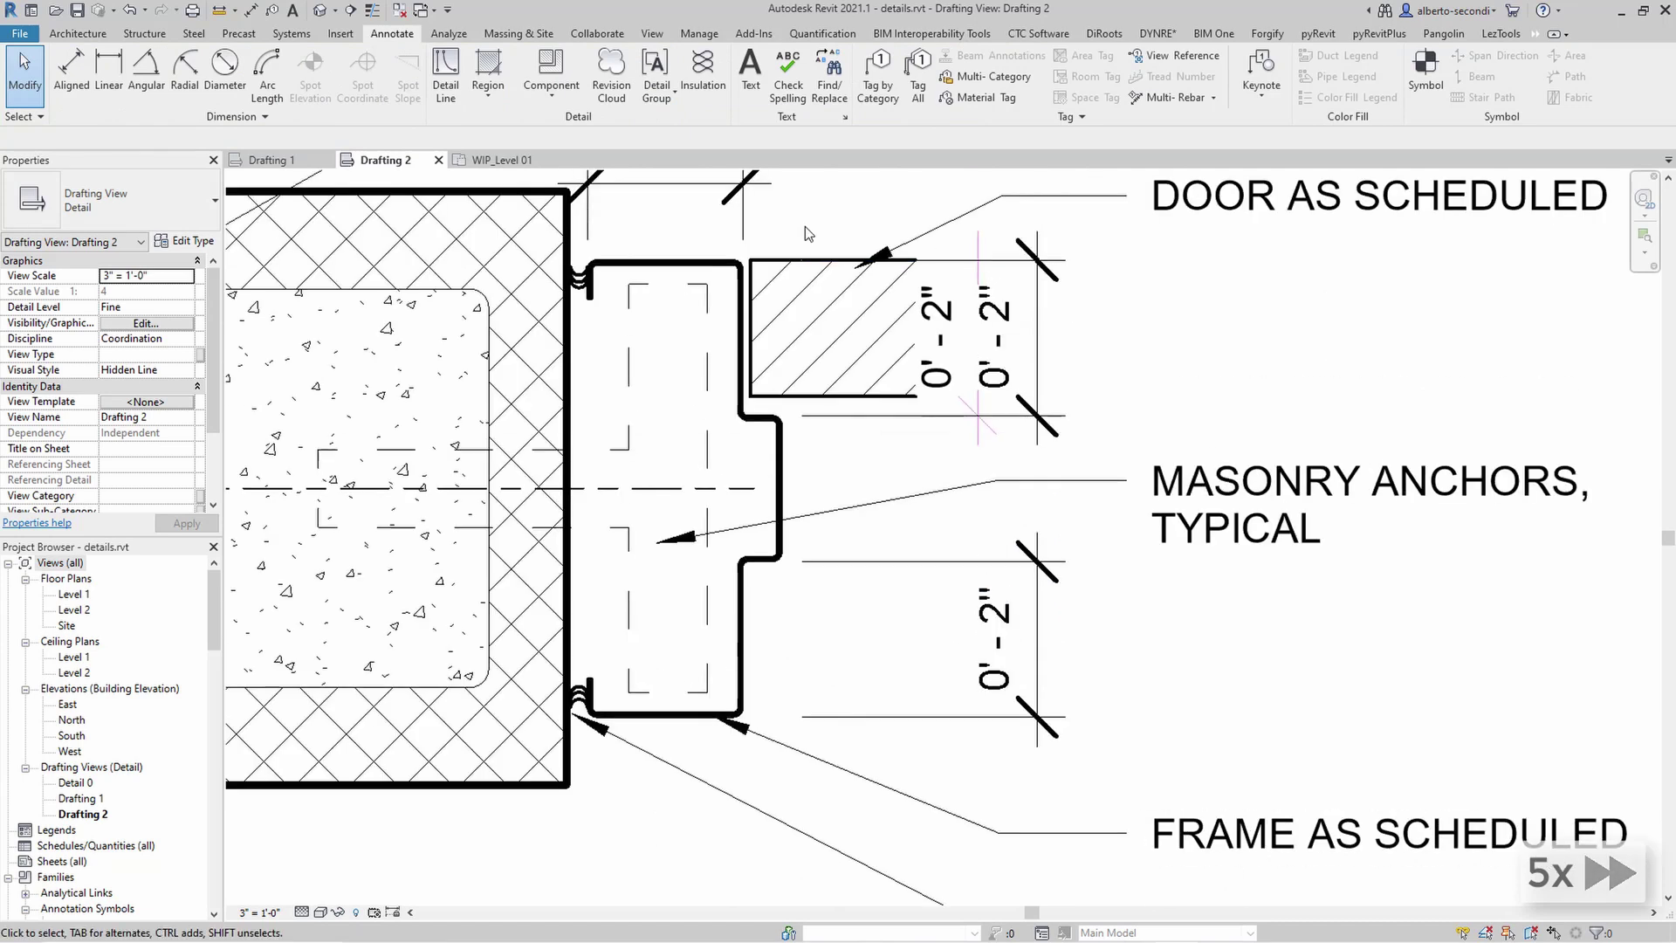
left_click_drag(805, 200, 1020, 475)
key("Delete")
- Move both new vertical dimensions closer to the door frame
left_click(1037, 349)
left_click(1038, 559, "ctrl")
left_click_drag(1038, 585, 977, 586)
scroll(751, 569, "down", 3)
- Merge the separate TYPICAL note into the MASONRY ANCHORS note, widen it to one line and delete the leftover TYPICAL text
left_click(1023, 552)
scroll(1023, 553, "up", 2)
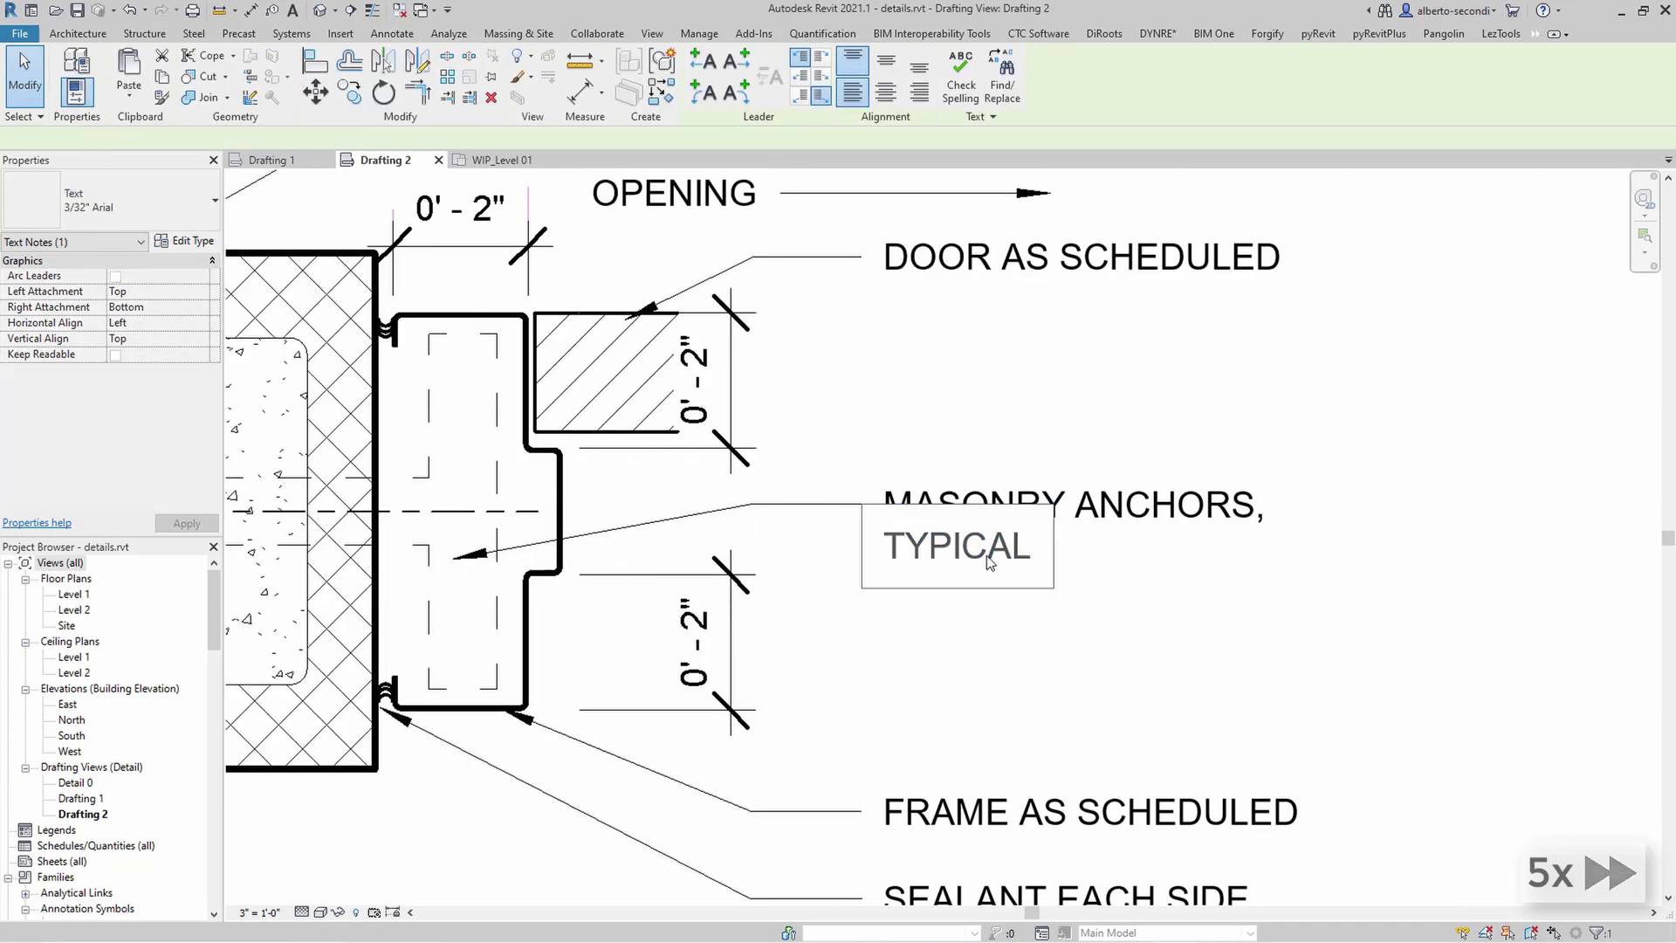
key("ctrl+c")
left_click(1222, 507)
left_click(1262, 508)
key("ctrl+v")
left_click(1452, 612)
left_click_drag(1427, 524, 1399, 527)
left_click(1036, 564)
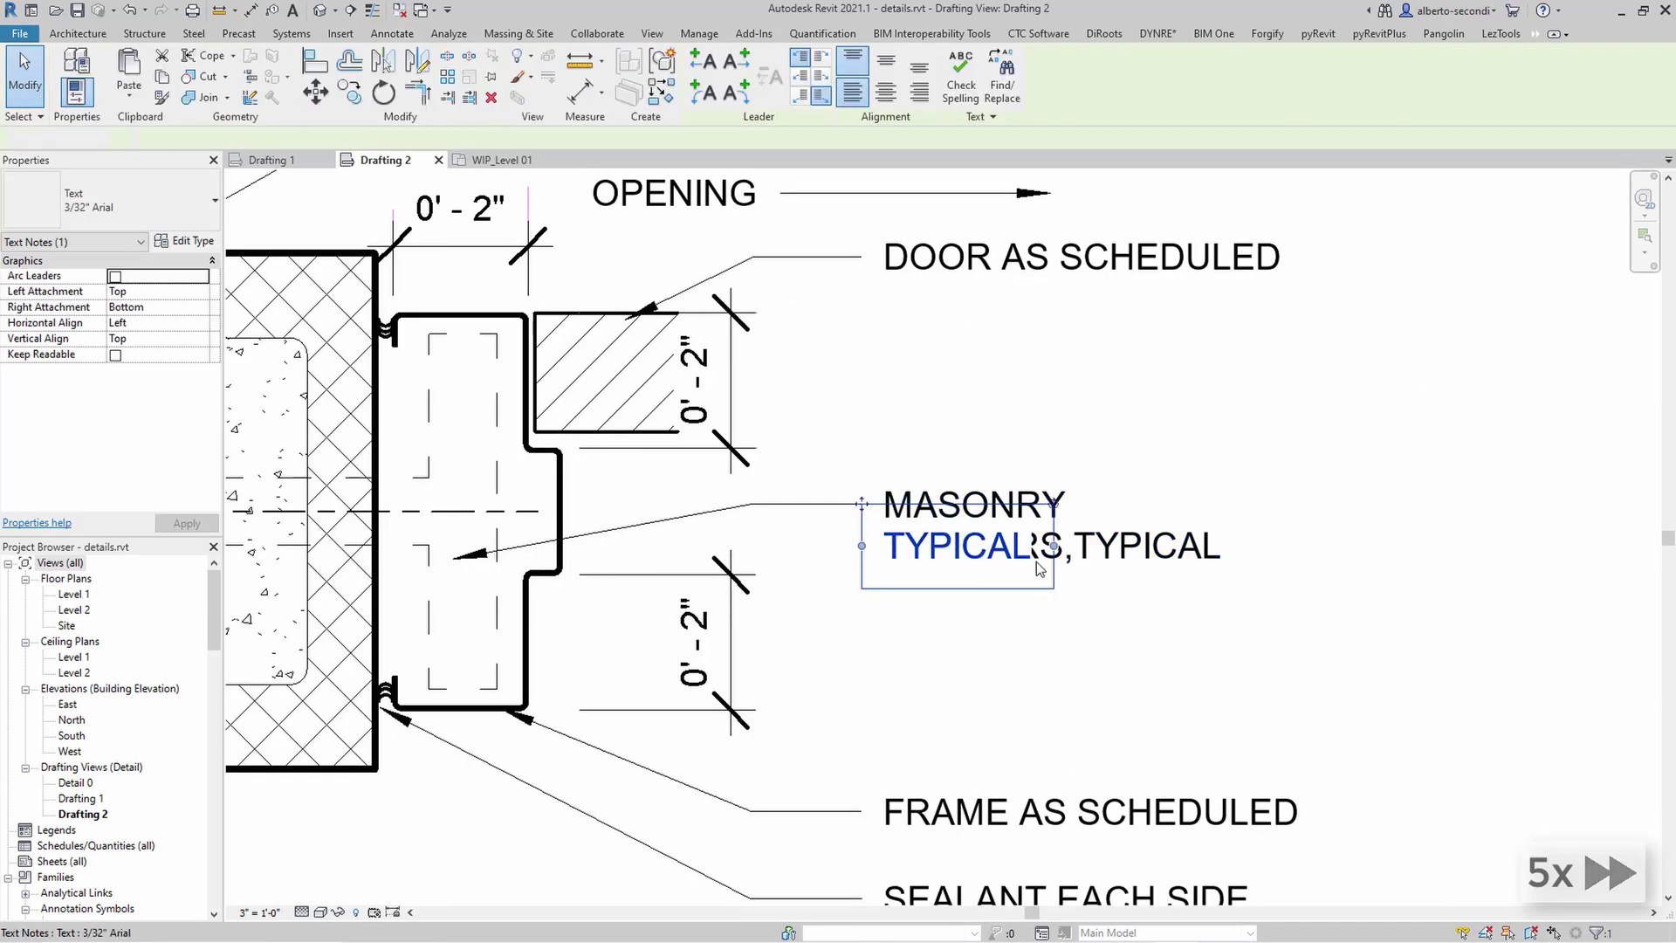
key("Delete")
- Replace the imported FRAME AS SCHEDULED leader with an elbowed text leader pointing to the frame's lower edge
scroll(1138, 297, "down", 2)
left_click(877, 634)
key("Delete")
scroll(785, 591, "up", 5)
scroll(616, 523, "down", 3)
left_click(1091, 619)
left_click(703, 60)
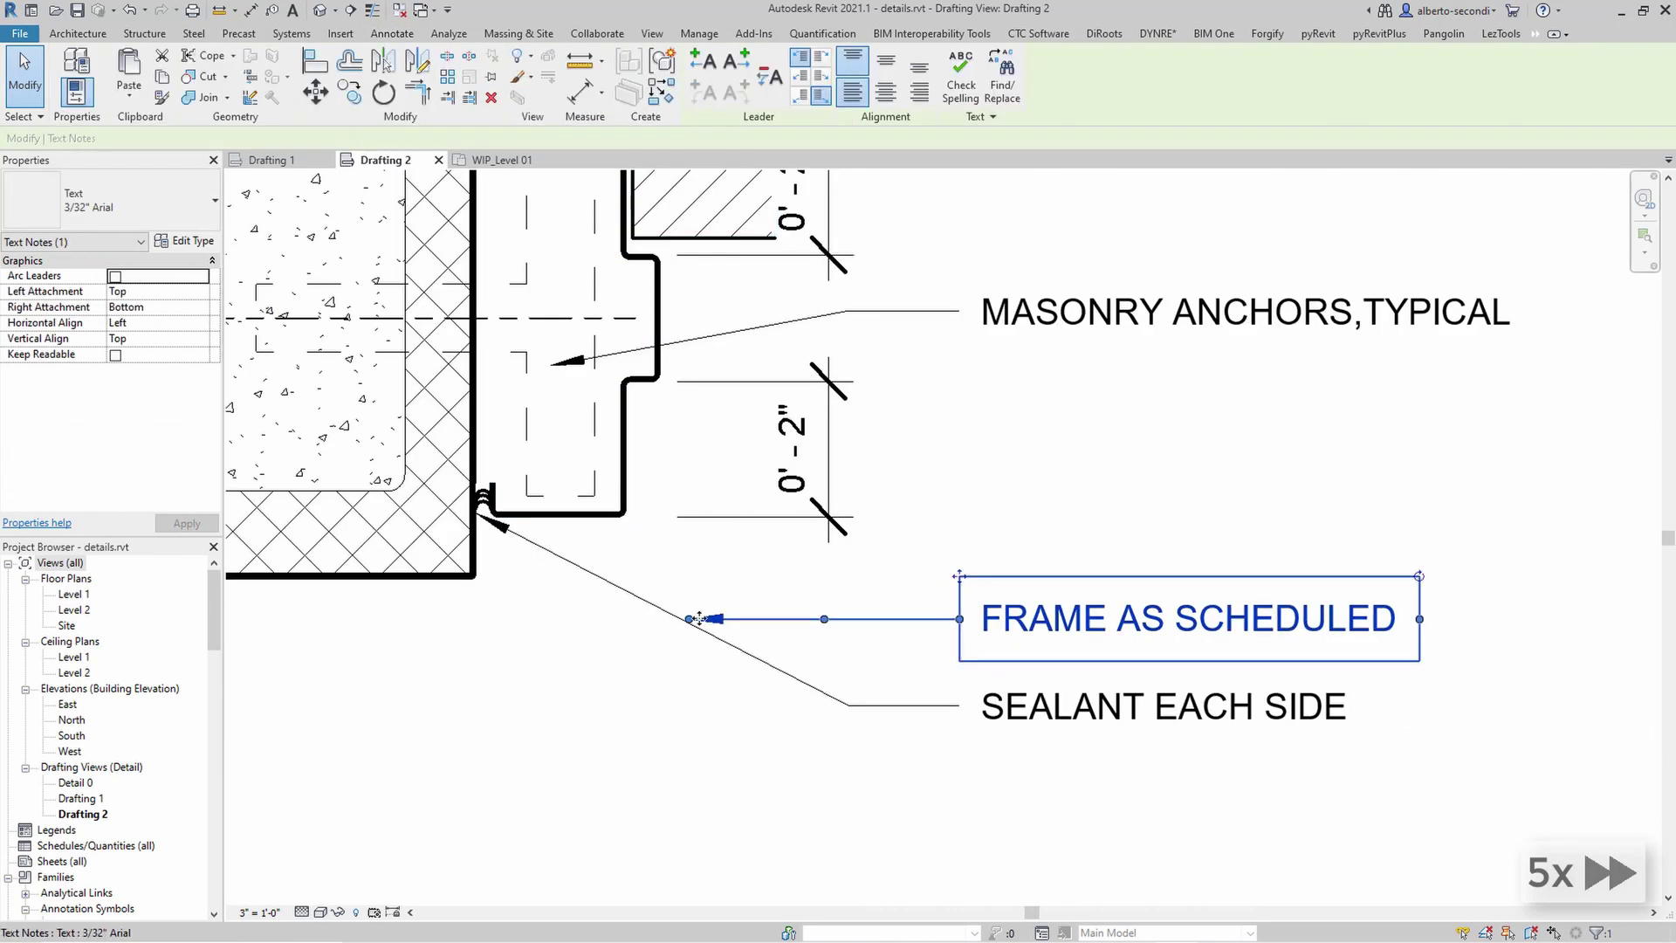
left_click_drag(691, 619, 605, 515)
left_click_drag(779, 567, 856, 620)
- Replace the imported SEALANT EACH SIDE leader with an elbowed text leader pointing to the lower sealant joint
scroll(886, 675, "down", 4)
left_click(823, 675)
key("Delete")
scroll(670, 602, "up", 4)
scroll(982, 676, "down", 3)
left_click(1134, 731)
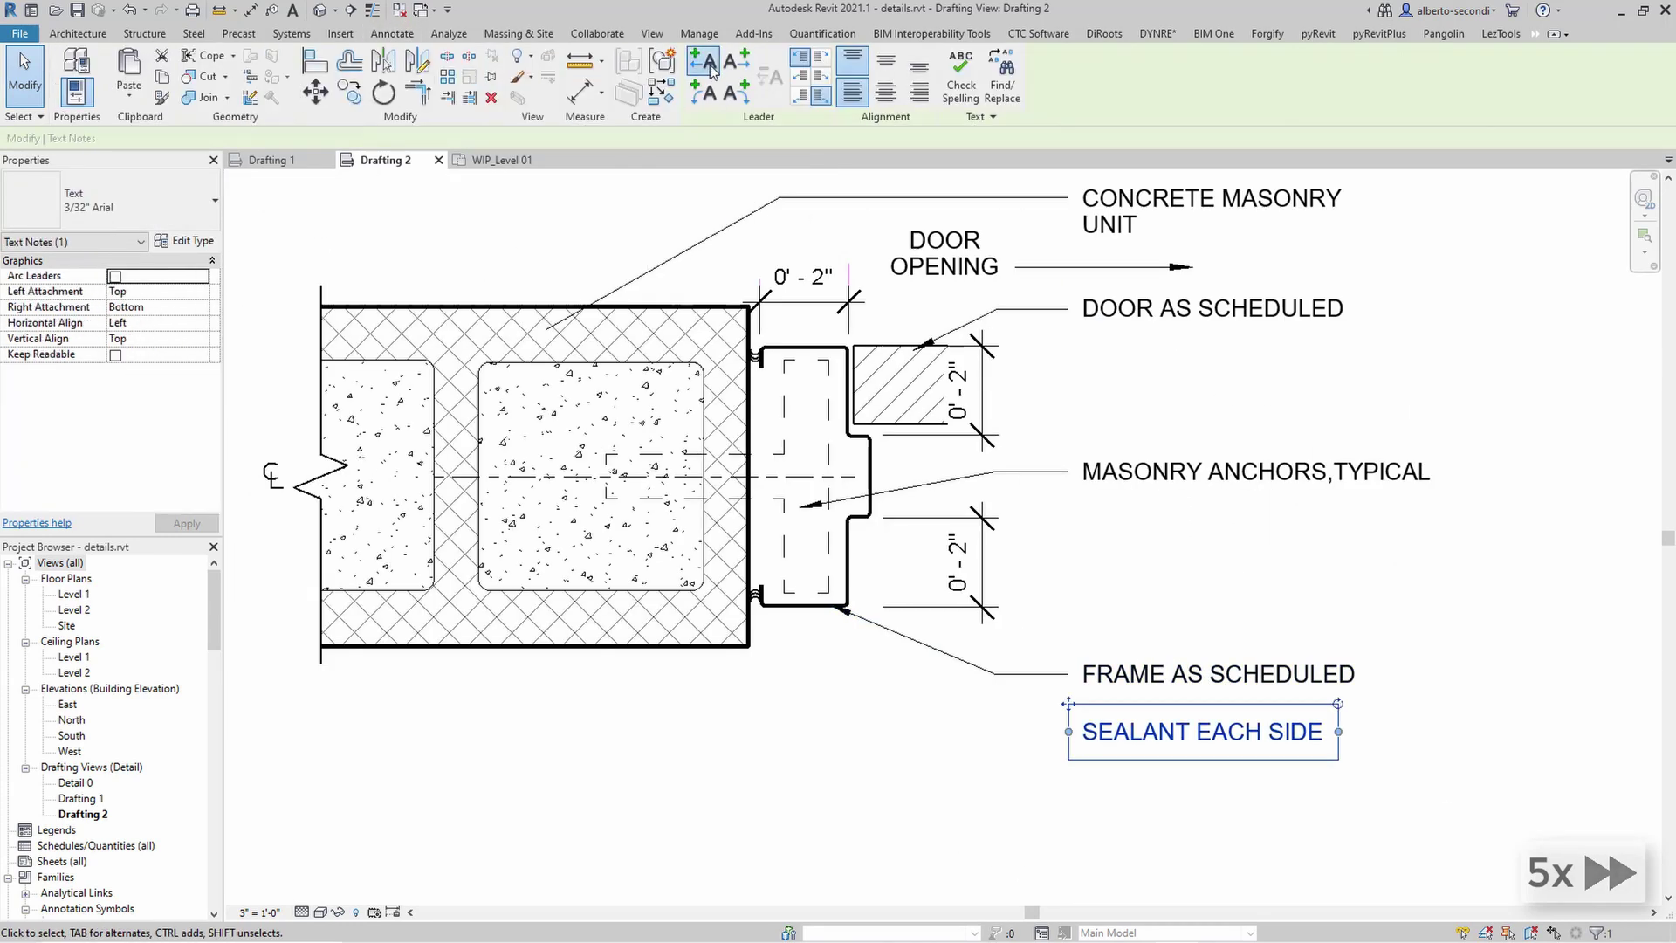
left_click(710, 65)
left_click(1084, 553)
scroll(1084, 554, "down", 2)
middle_click_drag(1087, 392, 1003, 409)
scroll(825, 339, "up", 3)
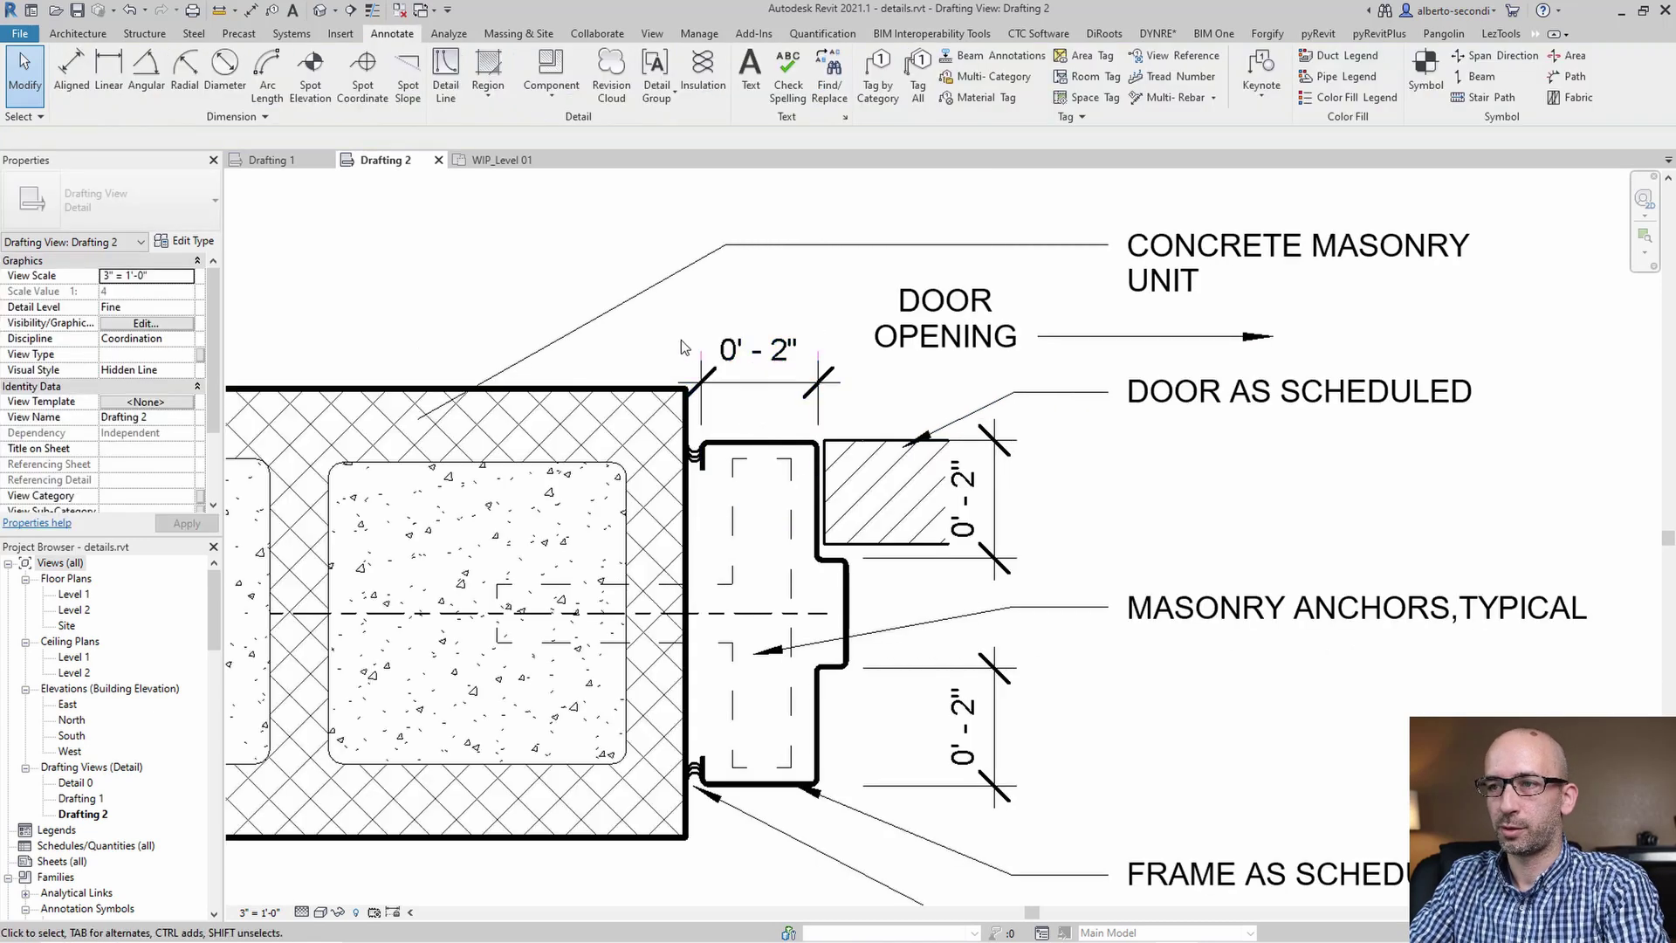
- Draw a vertical Thin Lines detail line about 1' 1 3/4" long through the note leader elbows as an alignment guide
scroll(903, 319, "down", 3)
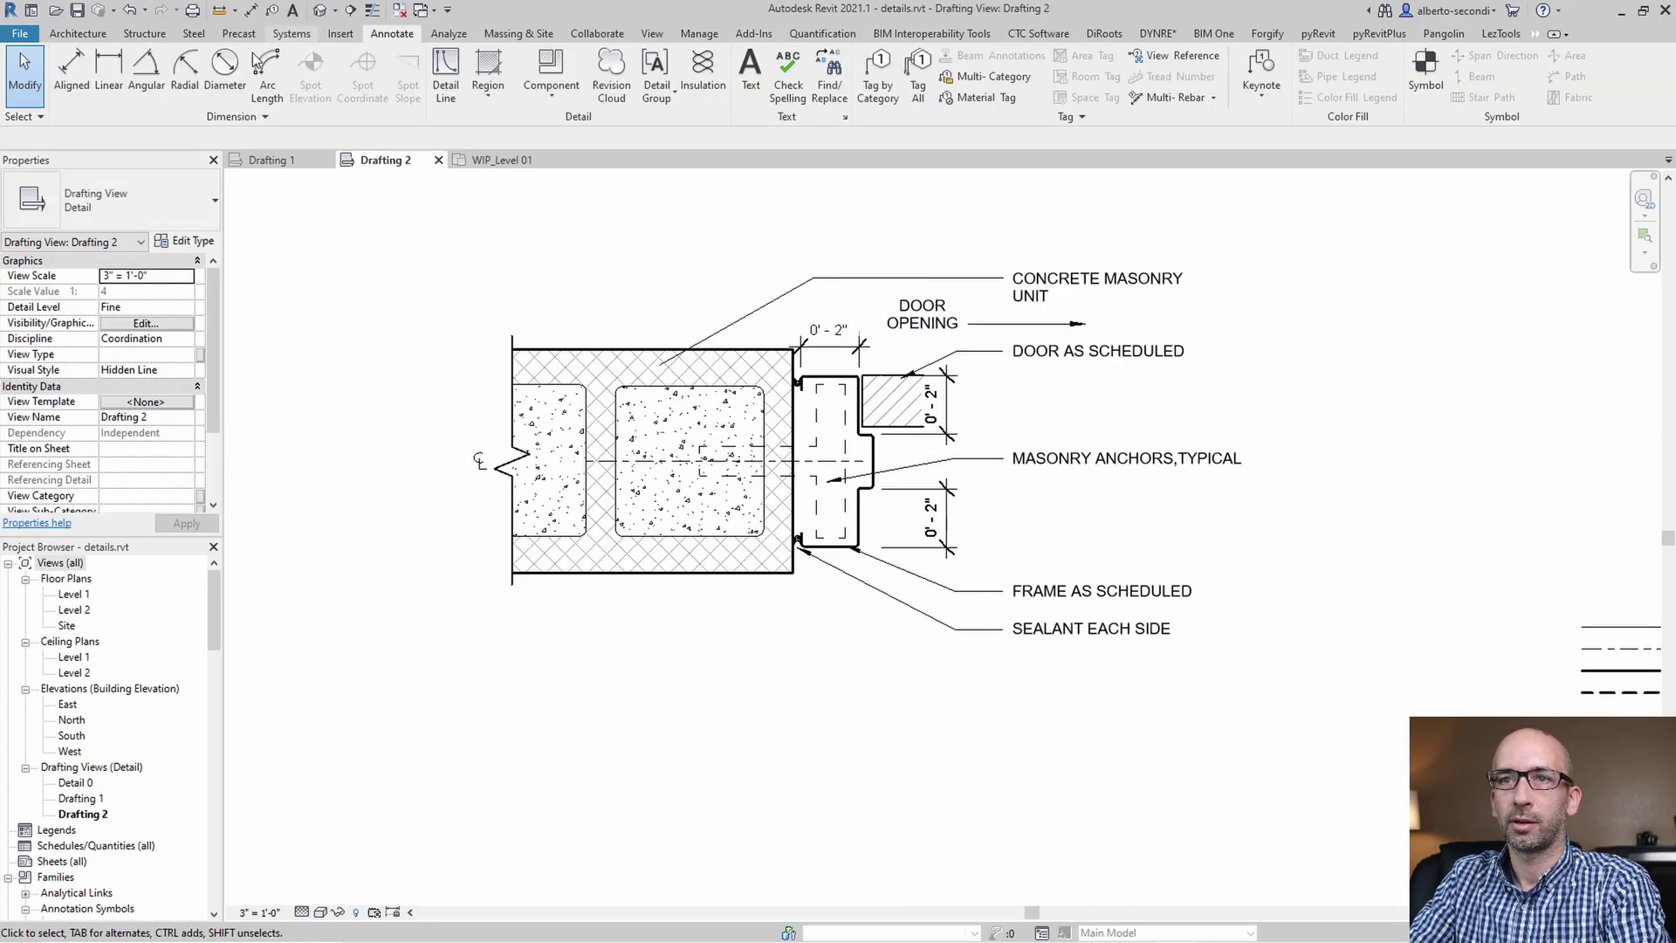
left_click(445, 79)
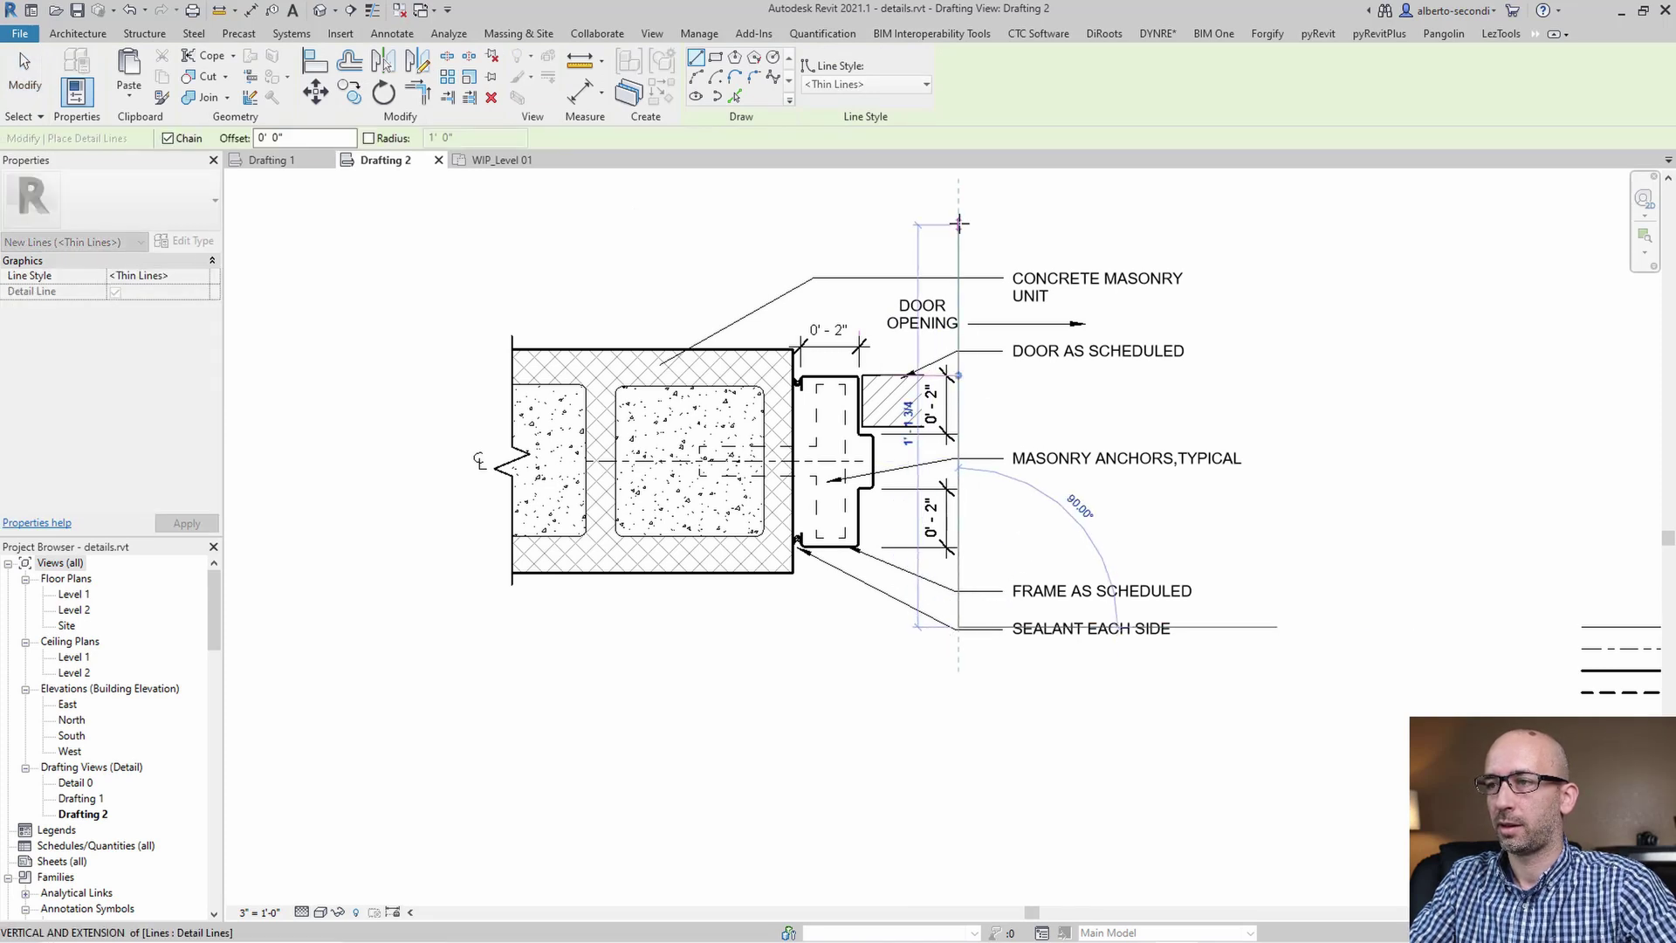
left_click(959, 628)
key("Escape")
key("Escape")
- Align the elbows of the SEALANT EACH SIDE and FRAME AS SCHEDULED leaders with the vertical guide line
scroll(976, 655, "up", 5)
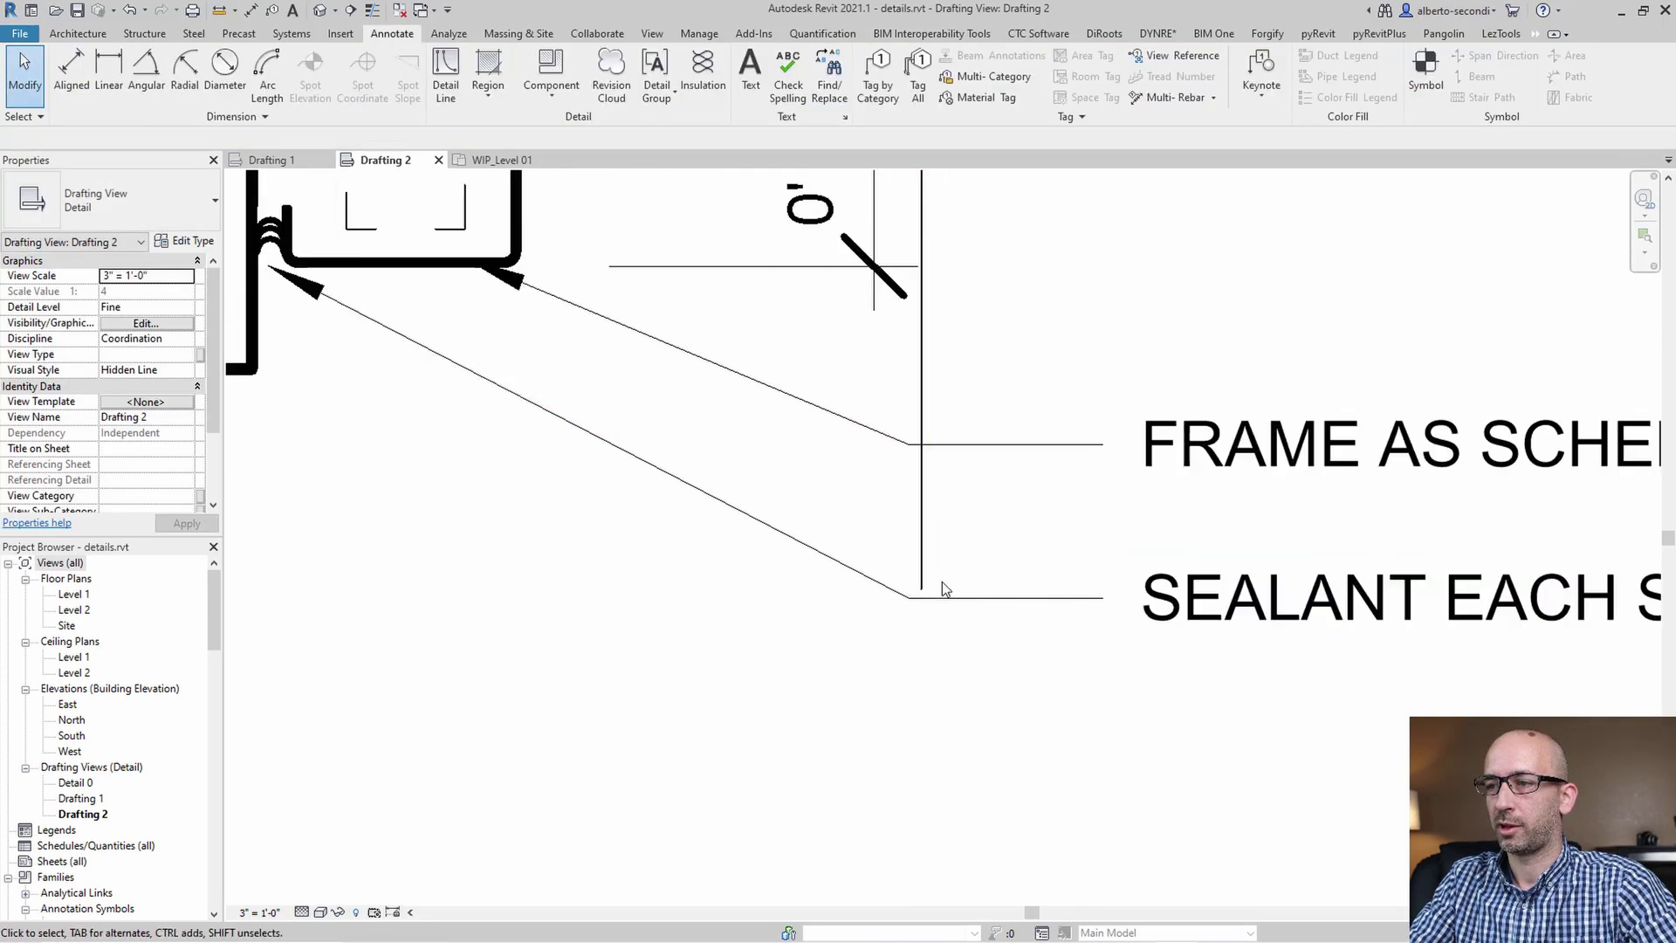
left_click(910, 595)
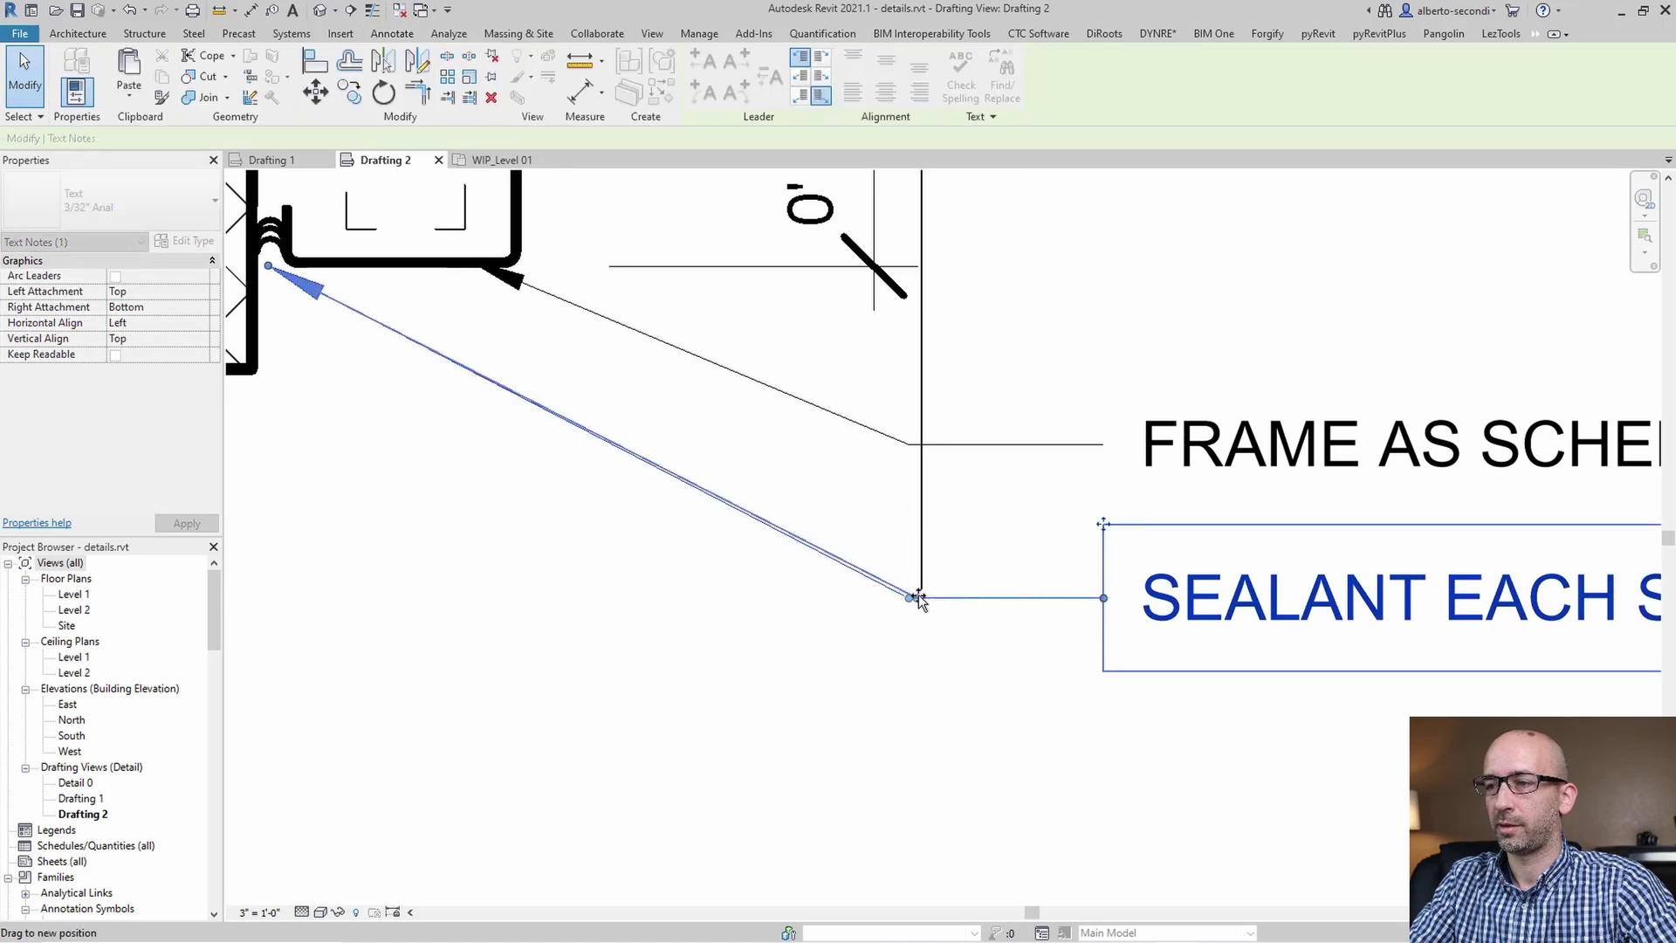
left_click(942, 452)
scroll(940, 510, "down", 2)
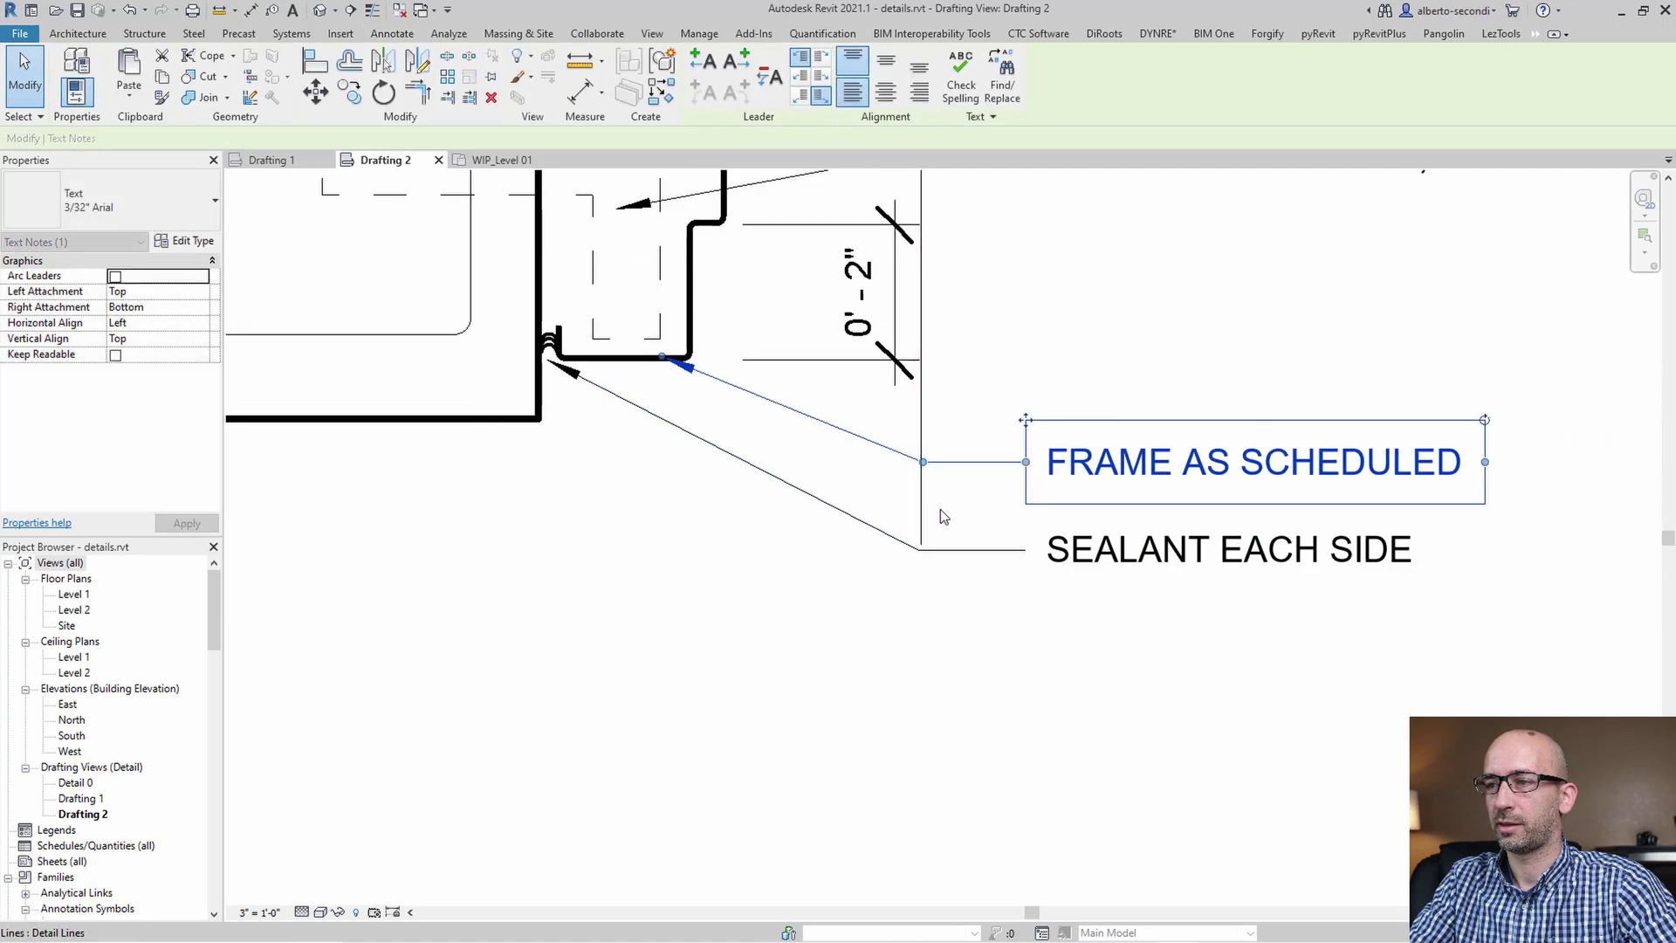
- Align the elbow of the DOOR AS SCHEDULED leader with the vertical guide line
middle_click_drag(940, 515, 952, 788)
scroll(953, 788, "down", 2)
left_click(929, 494)
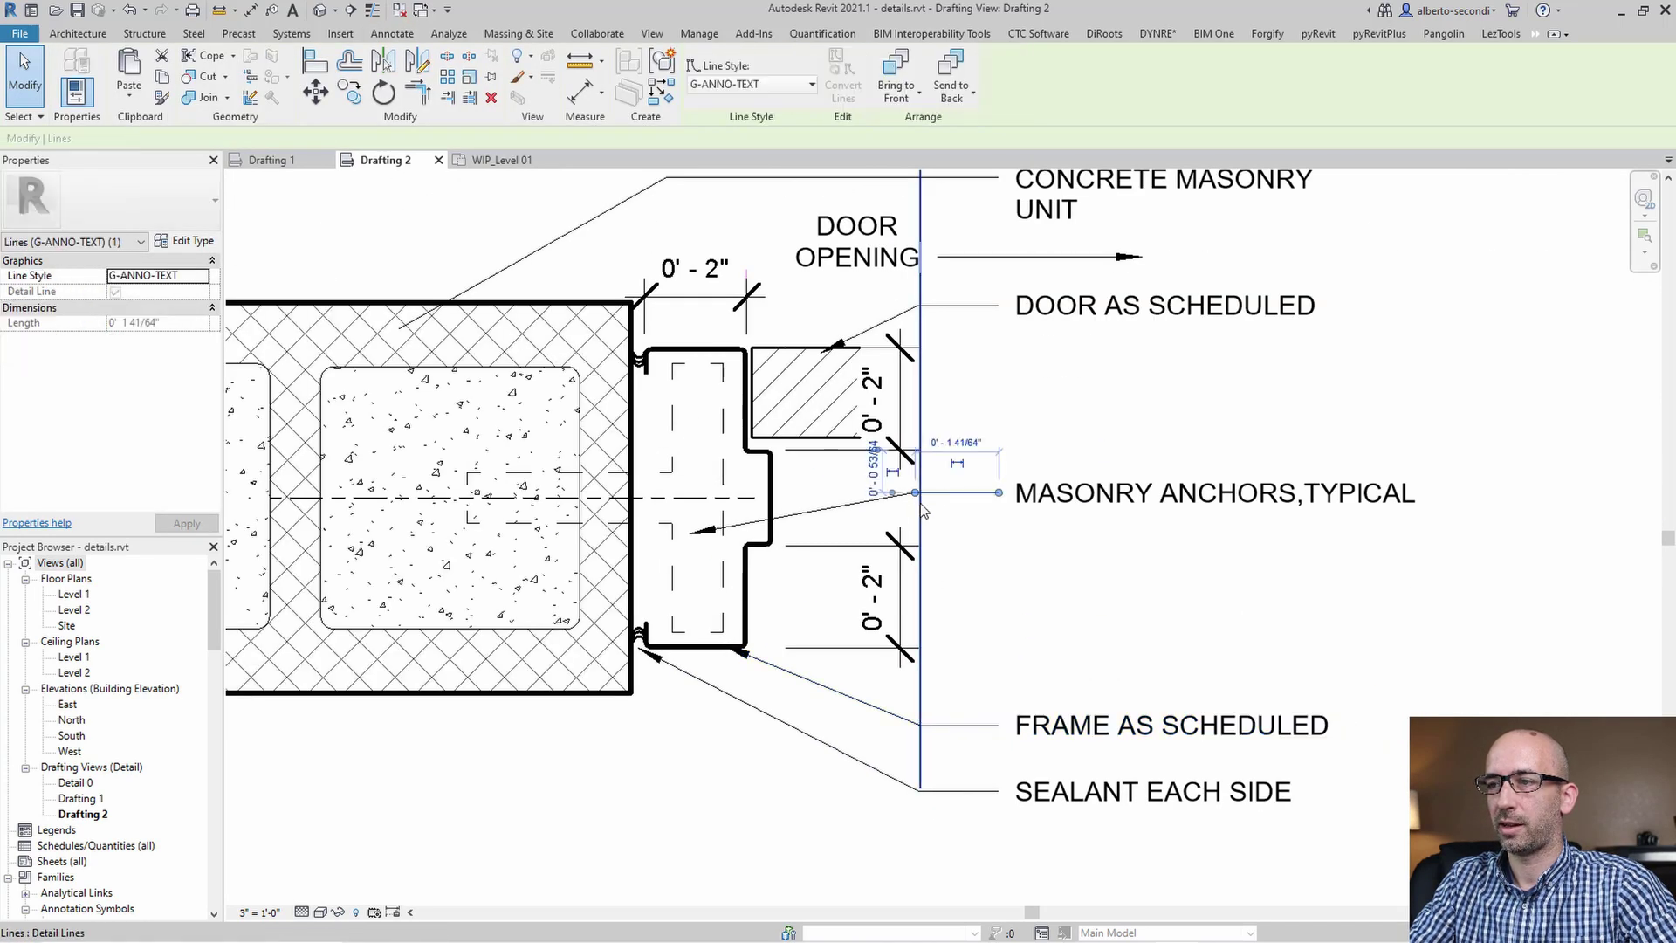
left_click(928, 303)
scroll(929, 302, "up", 3)
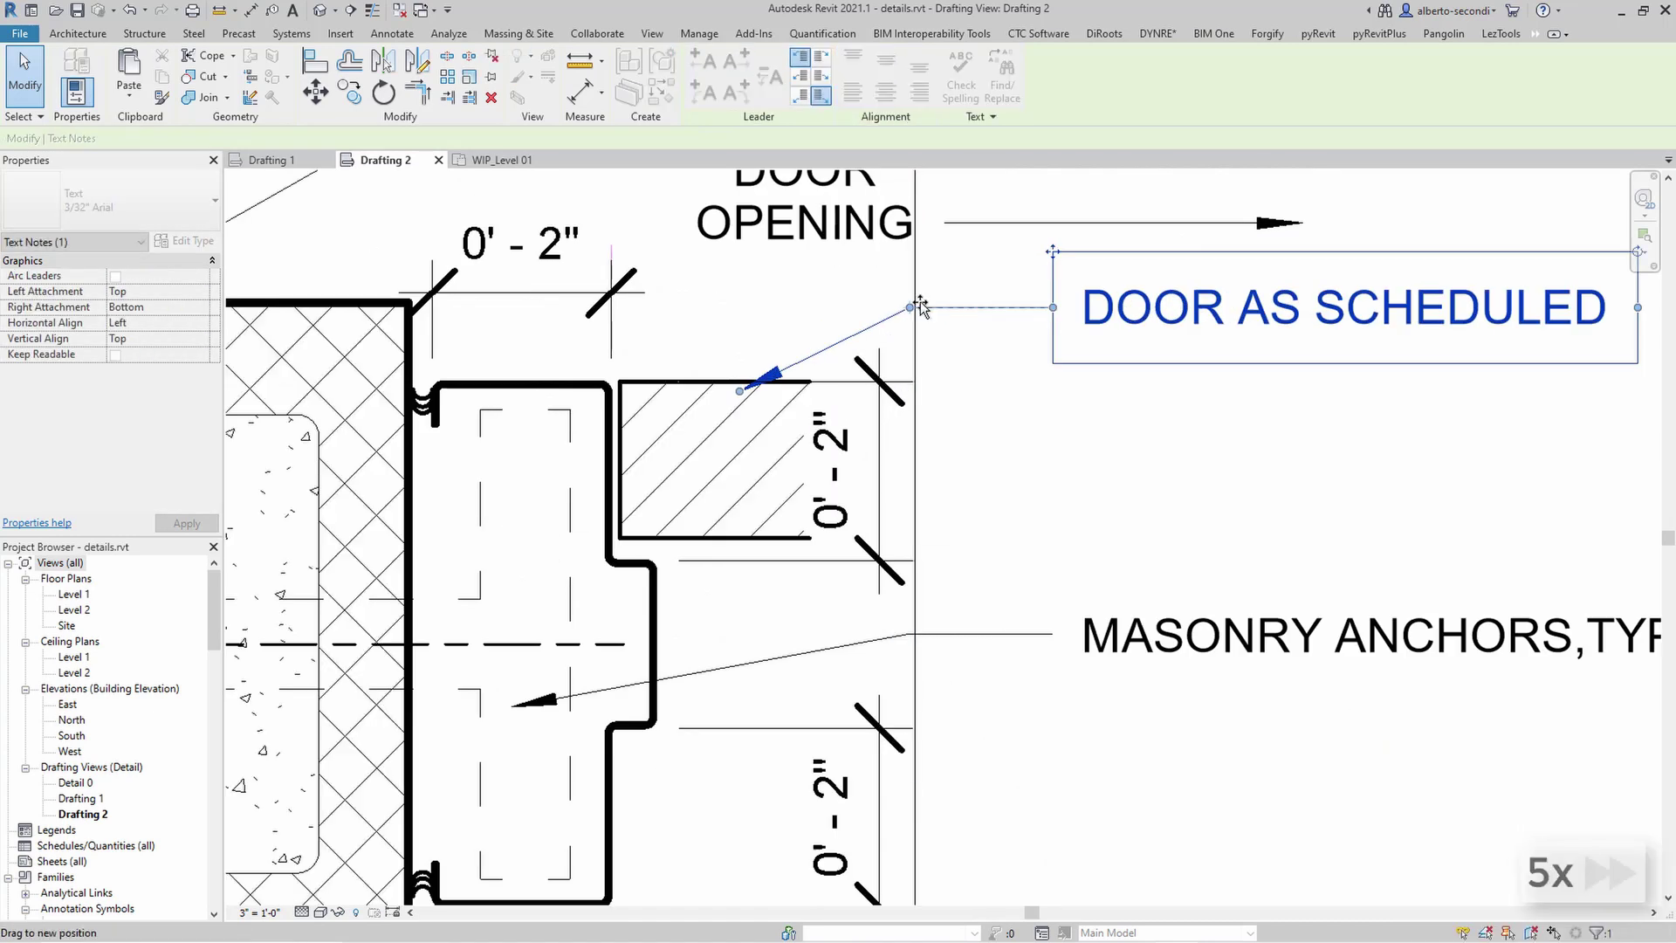
left_click_drag(910, 307, 914, 307)
- Delete the imported leader line of the concrete masonry note
scroll(914, 307, "down", 3)
middle_click_drag(916, 307, 932, 478)
left_click(829, 350)
left_click_drag(679, 350, 931, 349)
key("Delete")
- Delete the separate UNIT text and extend the CONCRETE MASONRY note to read CONCRETE MASONRY UNIT on one line
left_click(1100, 398)
key("Delete")
double_click(1316, 354)
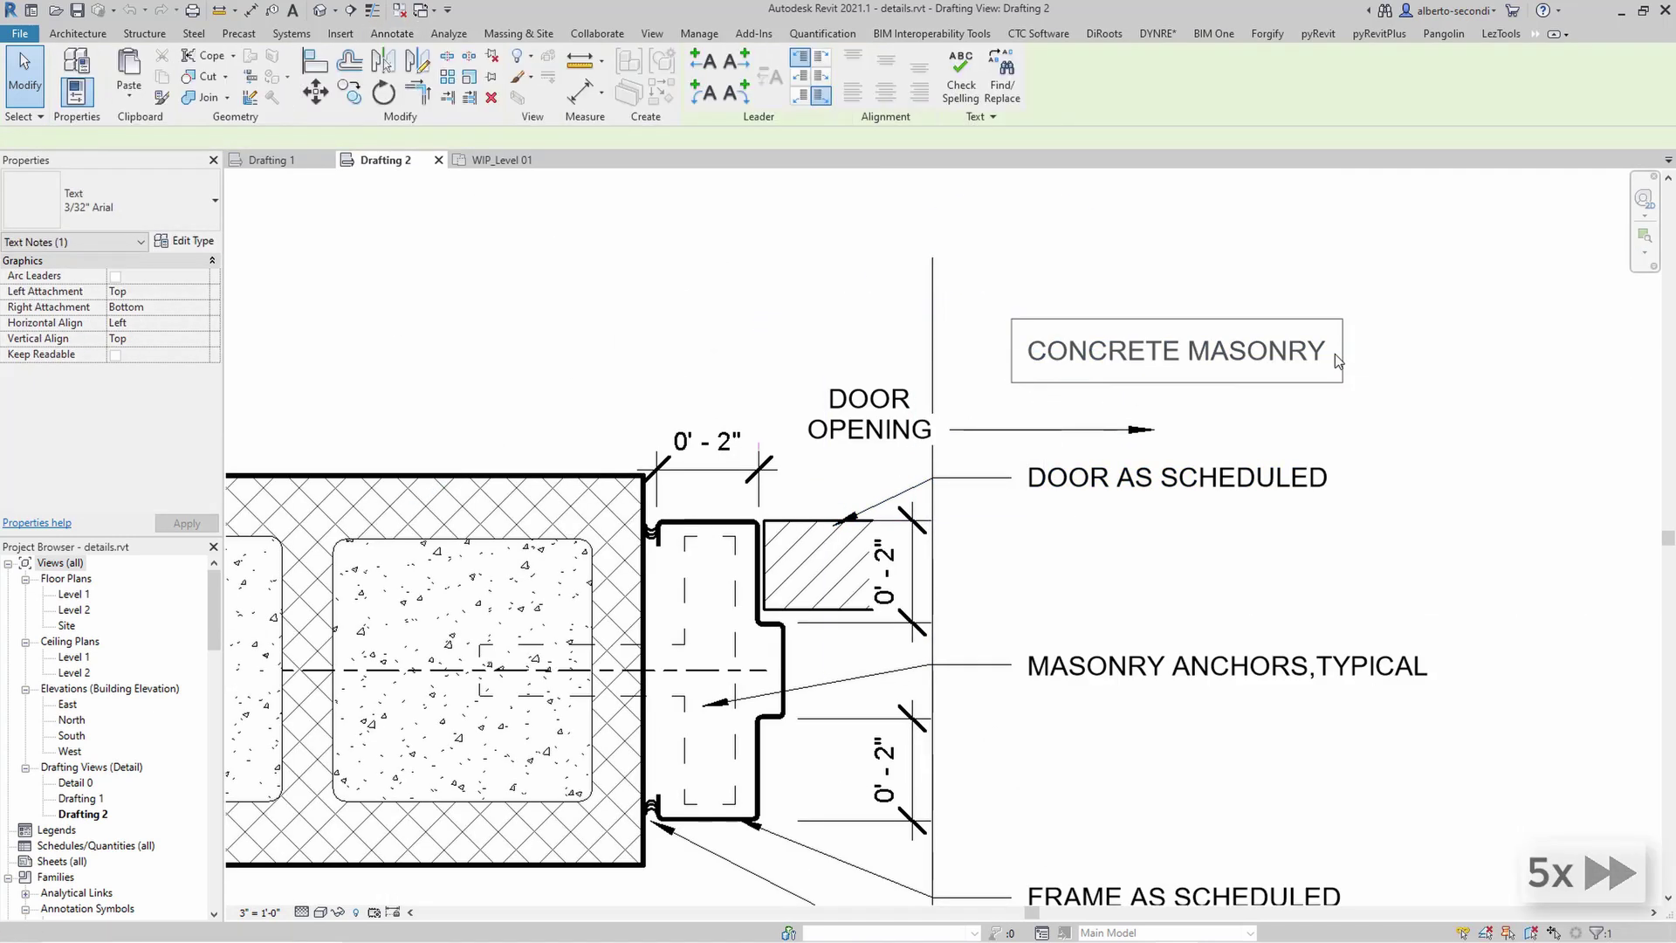
type("UNIT")
left_click(1222, 273)
- Add a leader to the CONCRETE MASONRY UNIT note, pointing to the upper masonry hatch with its elbow on the vertical guide line
left_click(701, 57)
left_click_drag(796, 389, 432, 492)
left_click_drag(904, 375, 932, 350)
left_click(876, 341)
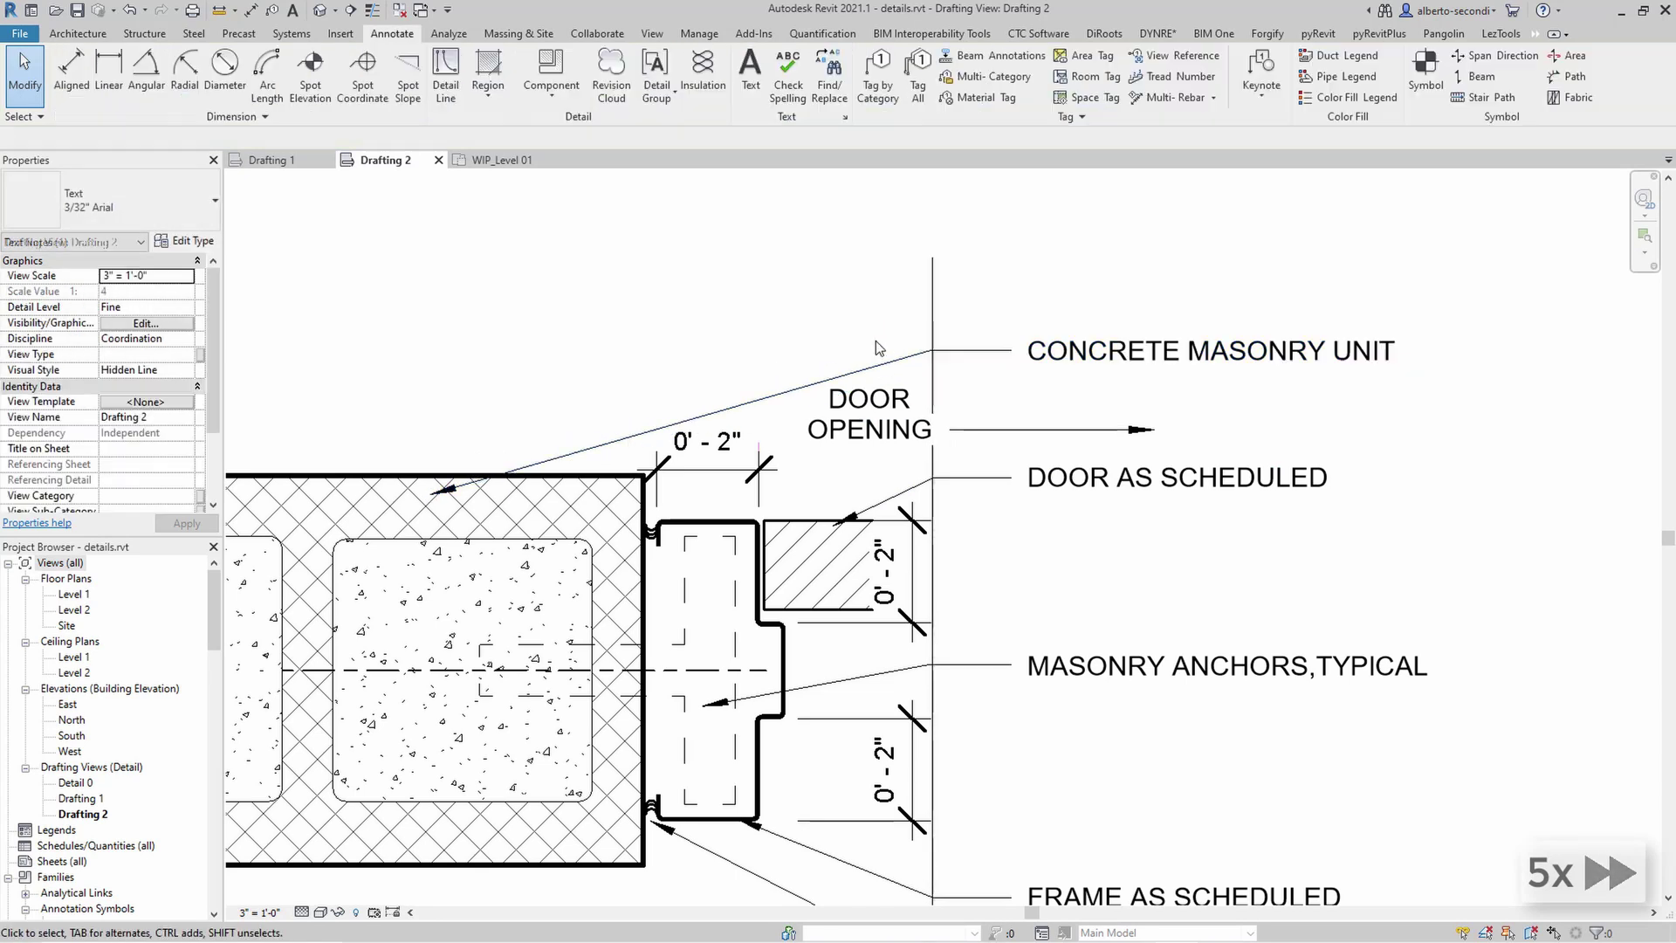
- Delete the vertical alignment guide line running through the leader elbows
scroll(834, 322, "down", 3)
left_click(884, 316)
key("Delete")
scroll(604, 450, "up", 3)
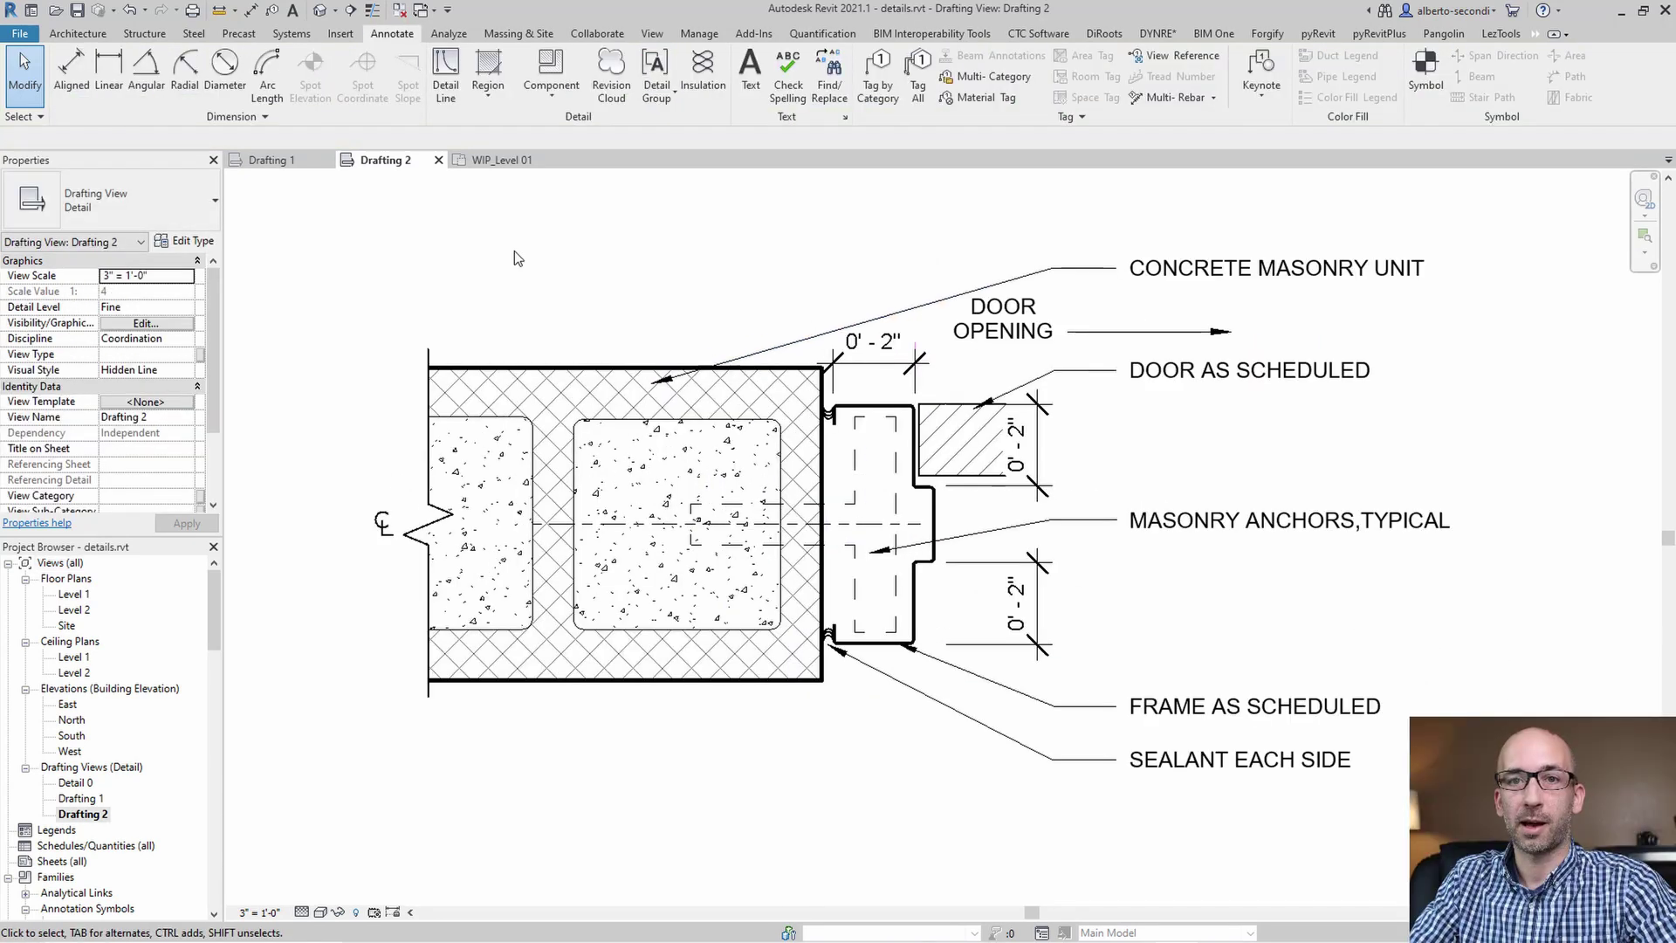
- Switch to the WIP_Level 01 plan of Project.rvt and open details.rvt from the DETAILS folder as the source for inserting views
left_click(506, 162)
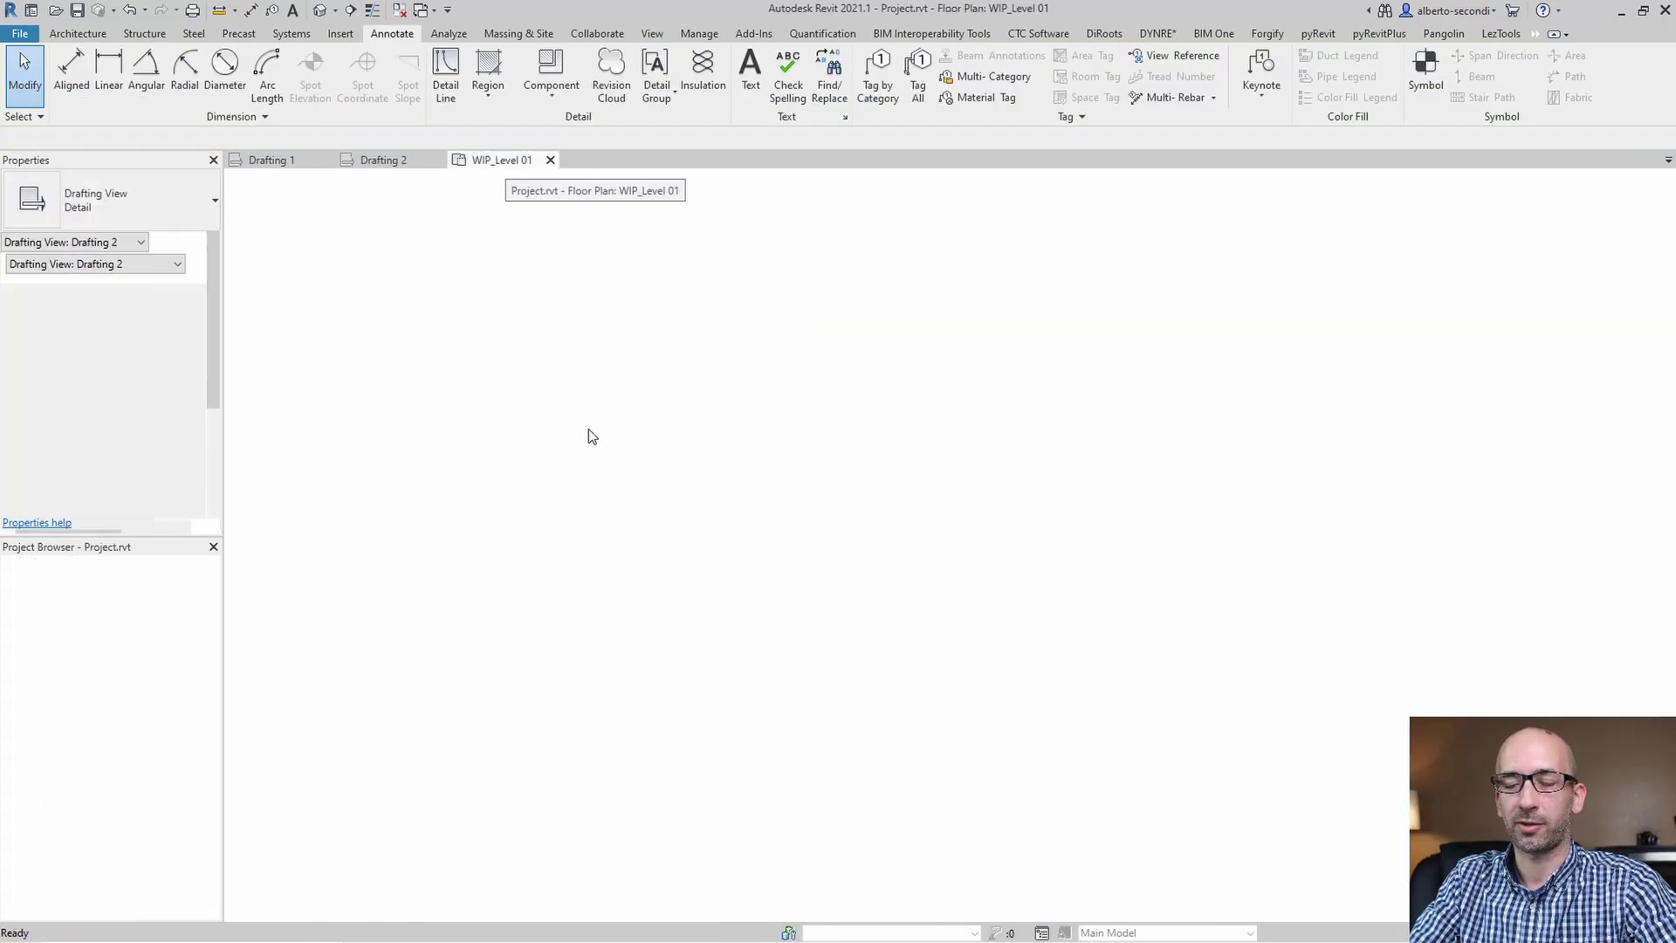
left_click(340, 33)
left_click(917, 96)
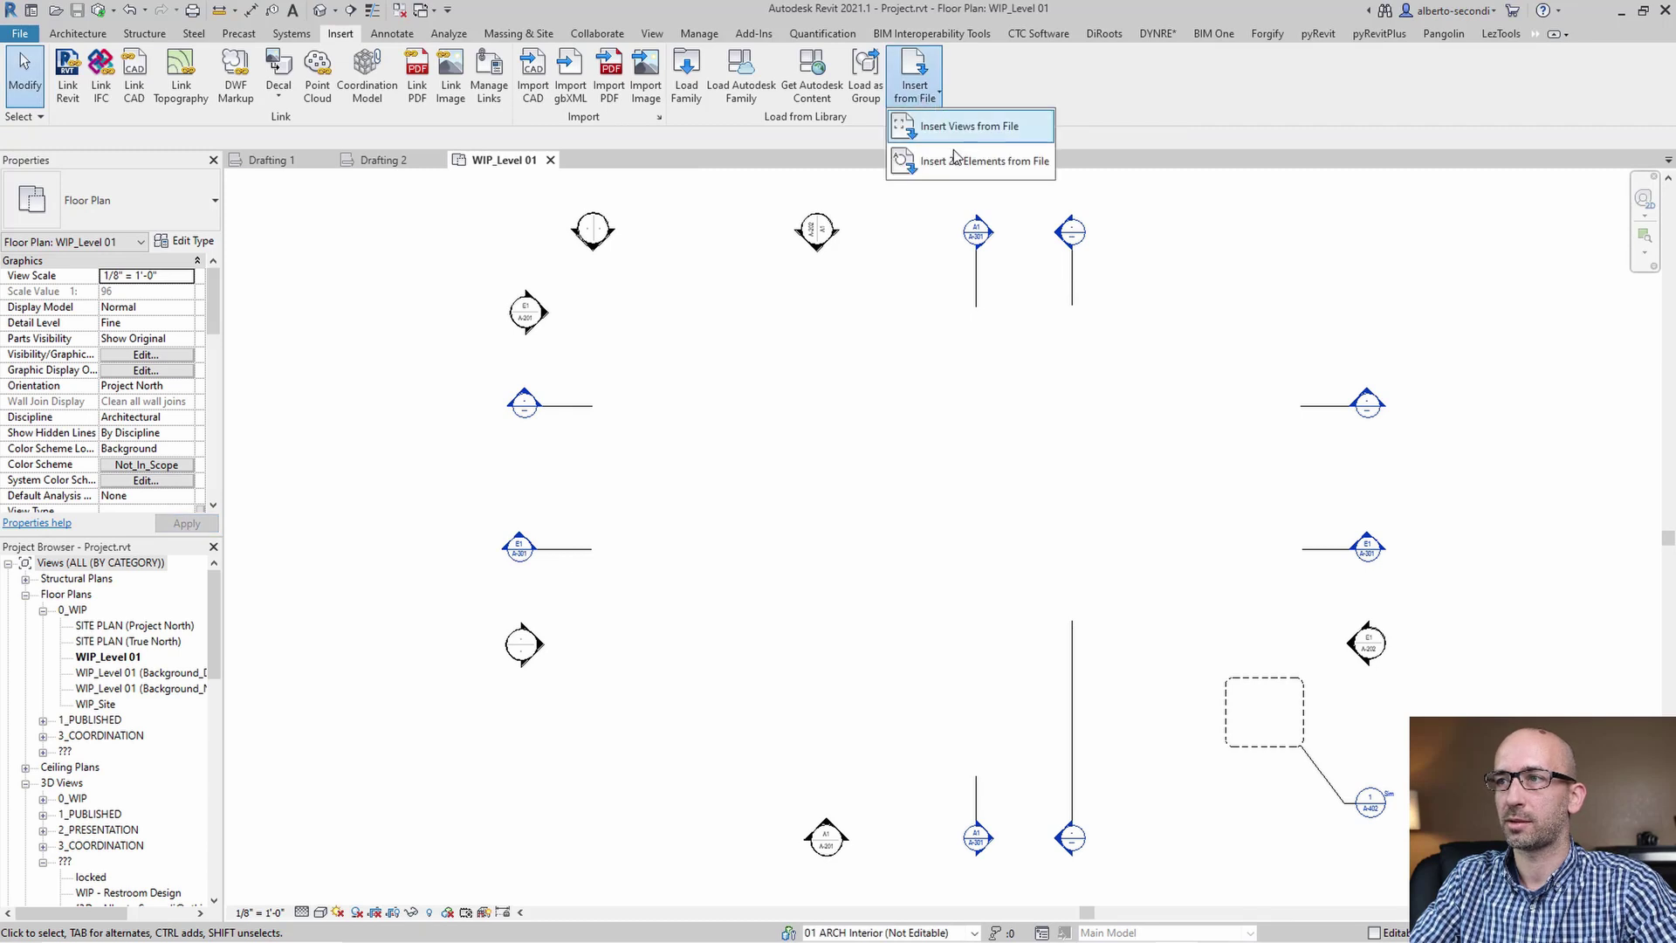
left_click(976, 133)
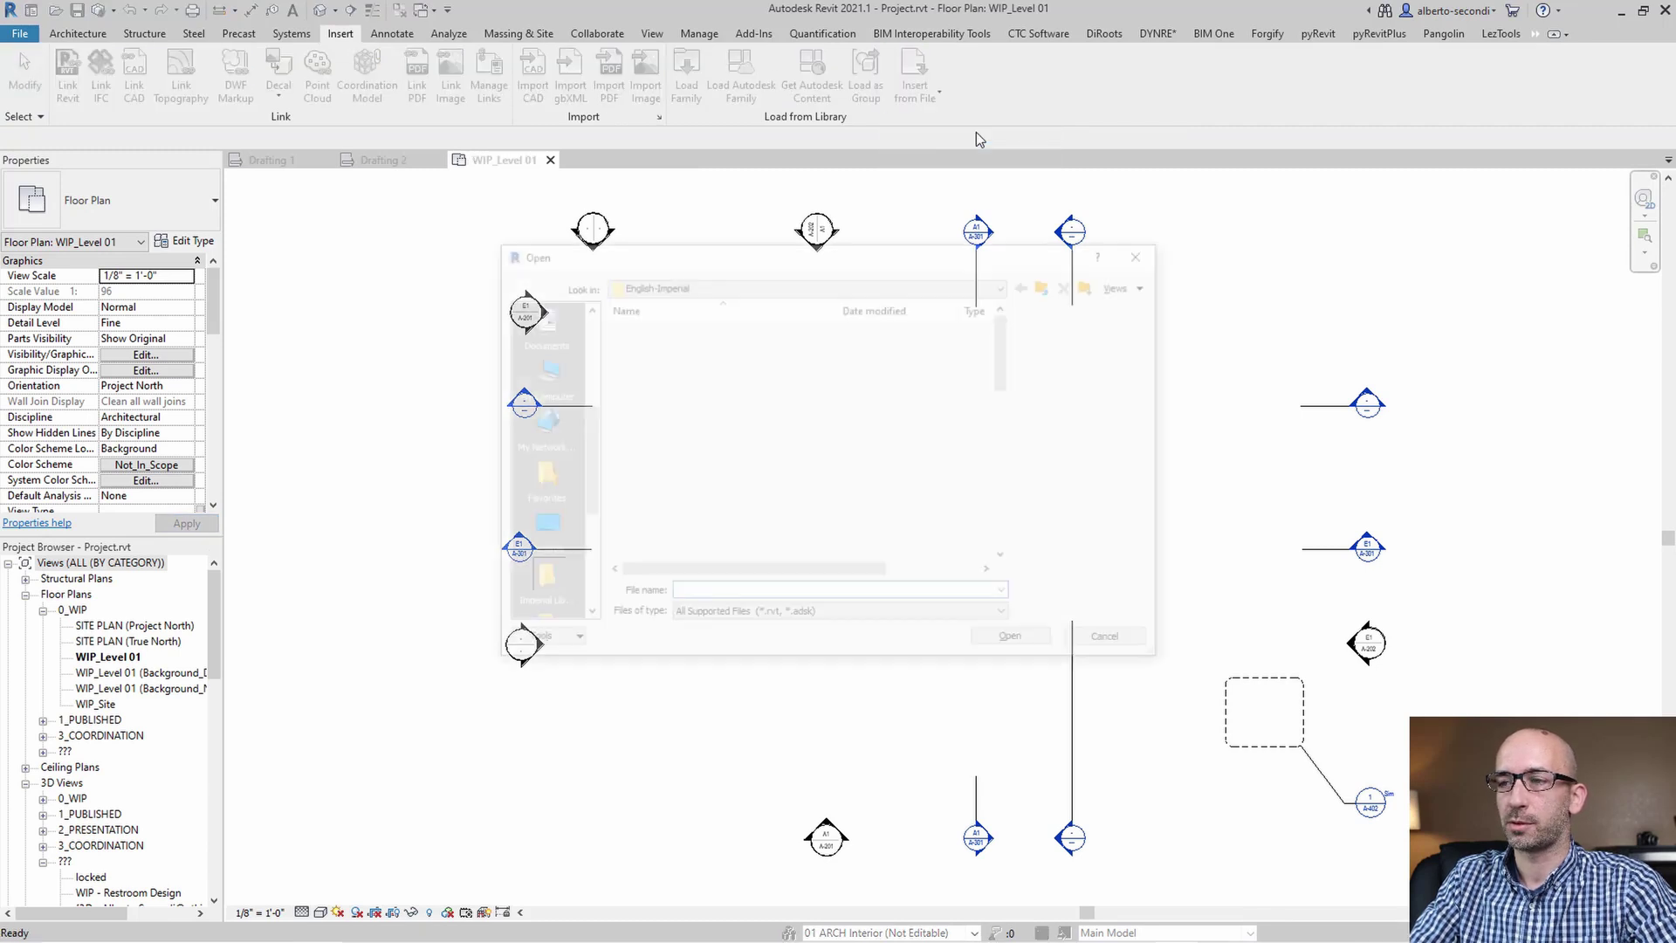
scroll(567, 478, "up", 2)
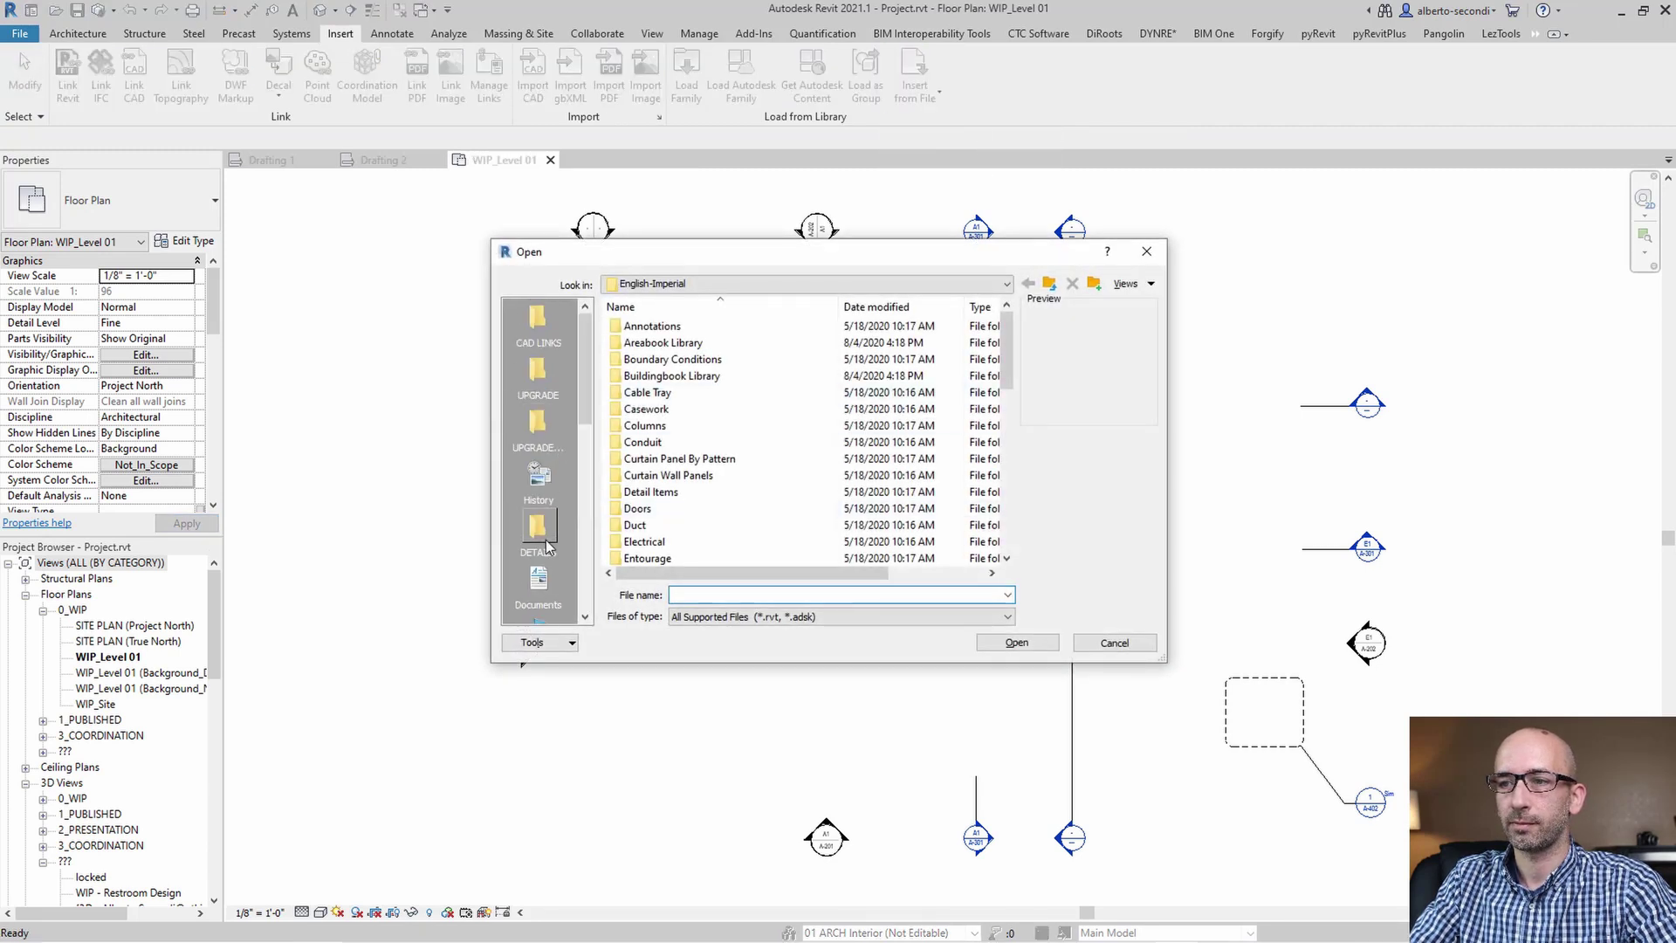
left_click(651, 394)
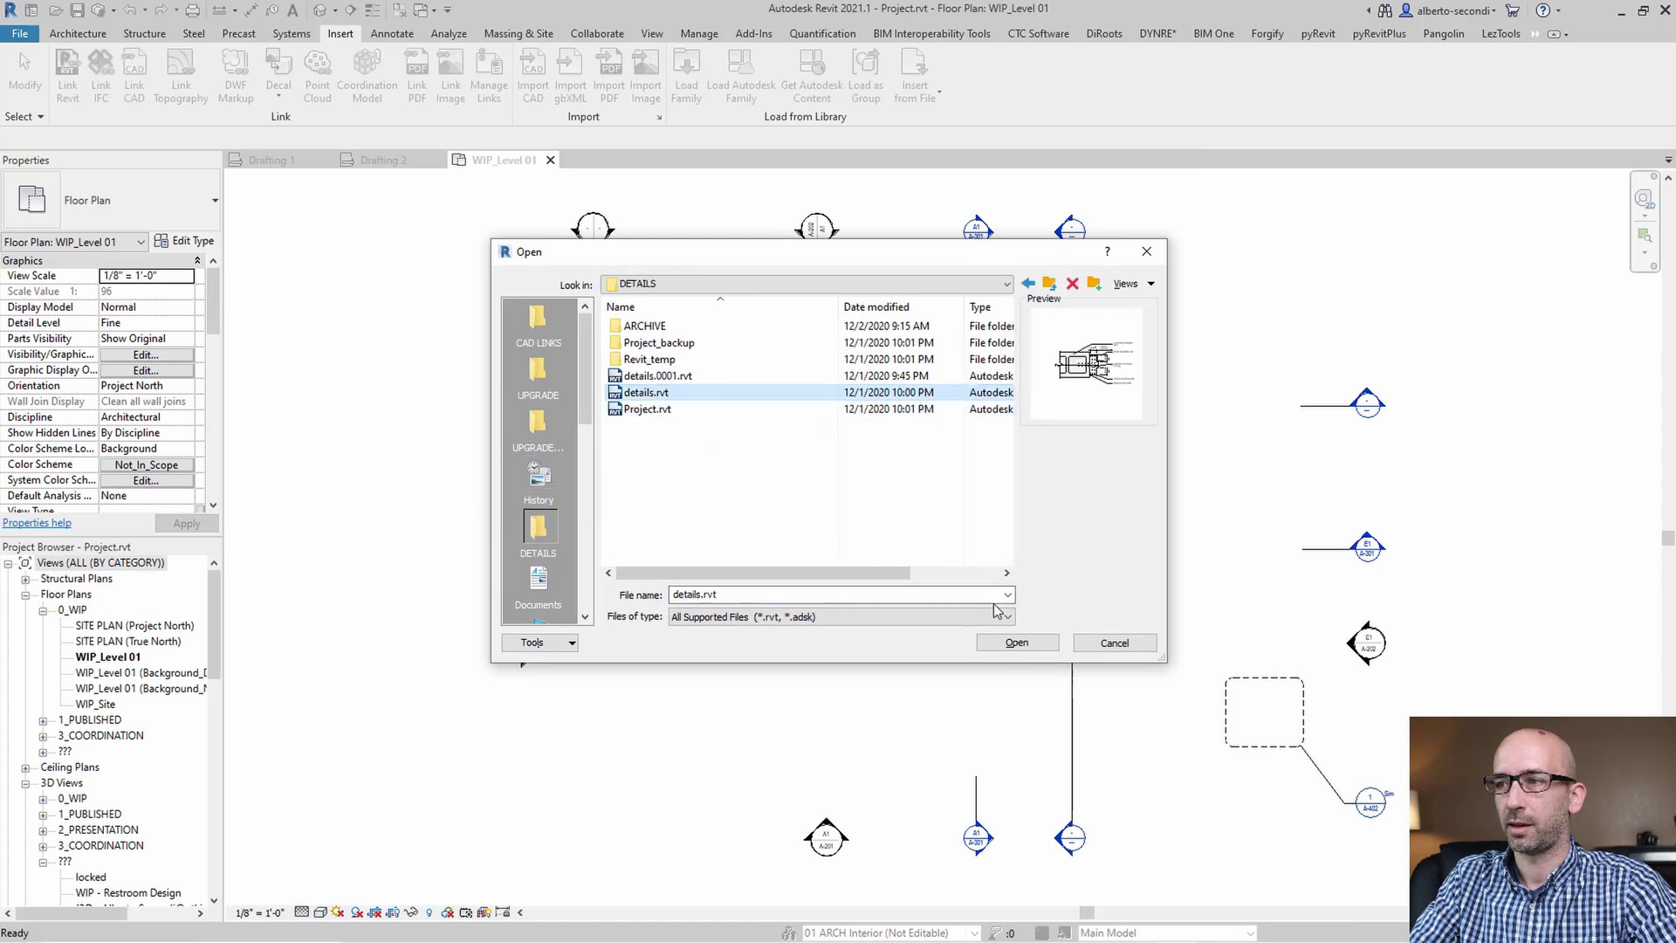
left_click(1028, 643)
- Insert only the Drafting 2 drafting view into the project and look over the inserted detail
left_click(569, 342)
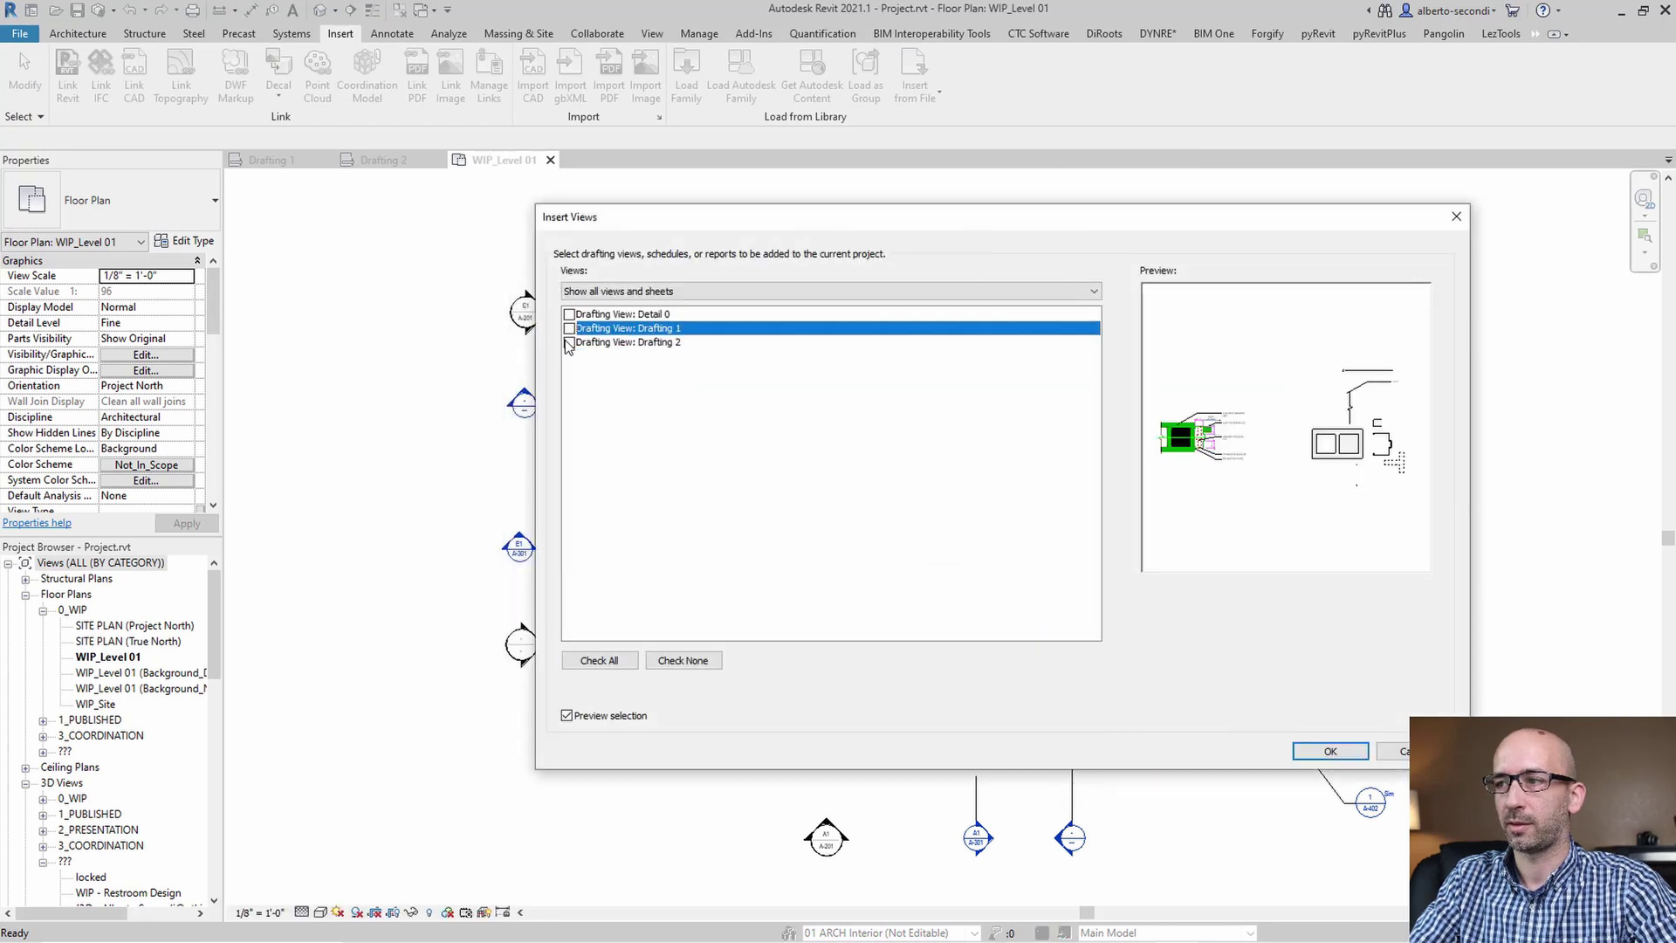
left_click(1328, 751)
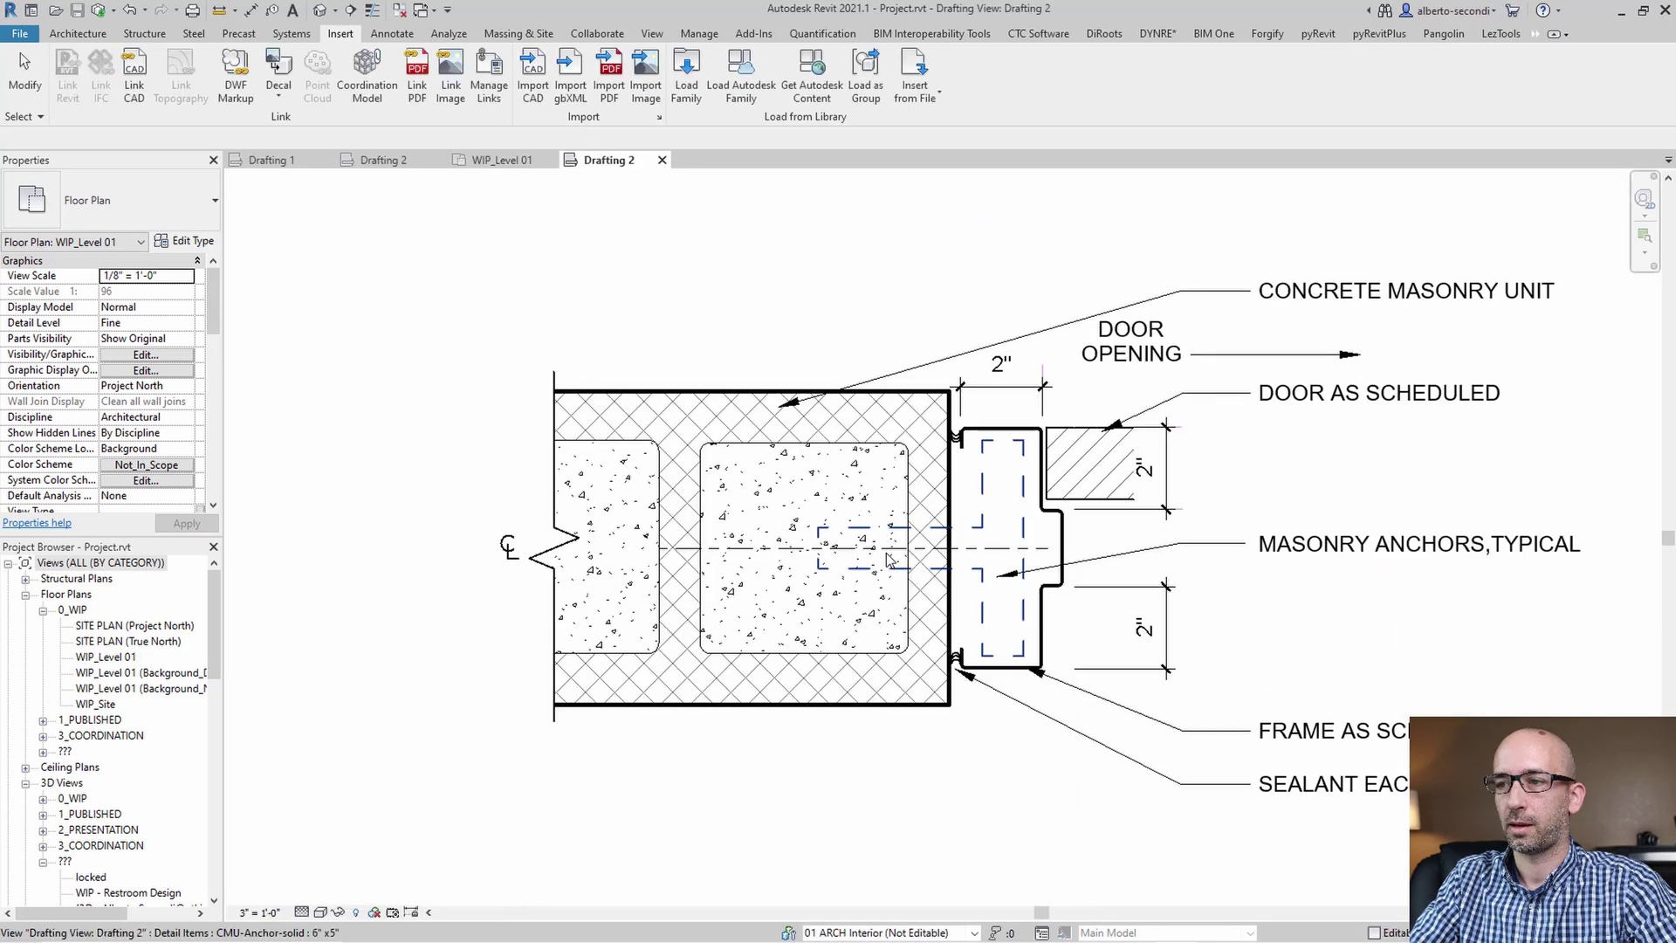
scroll(758, 553, "down", 2)
scroll(759, 552, "up", 1)
middle_click_drag(759, 553, 752, 568)
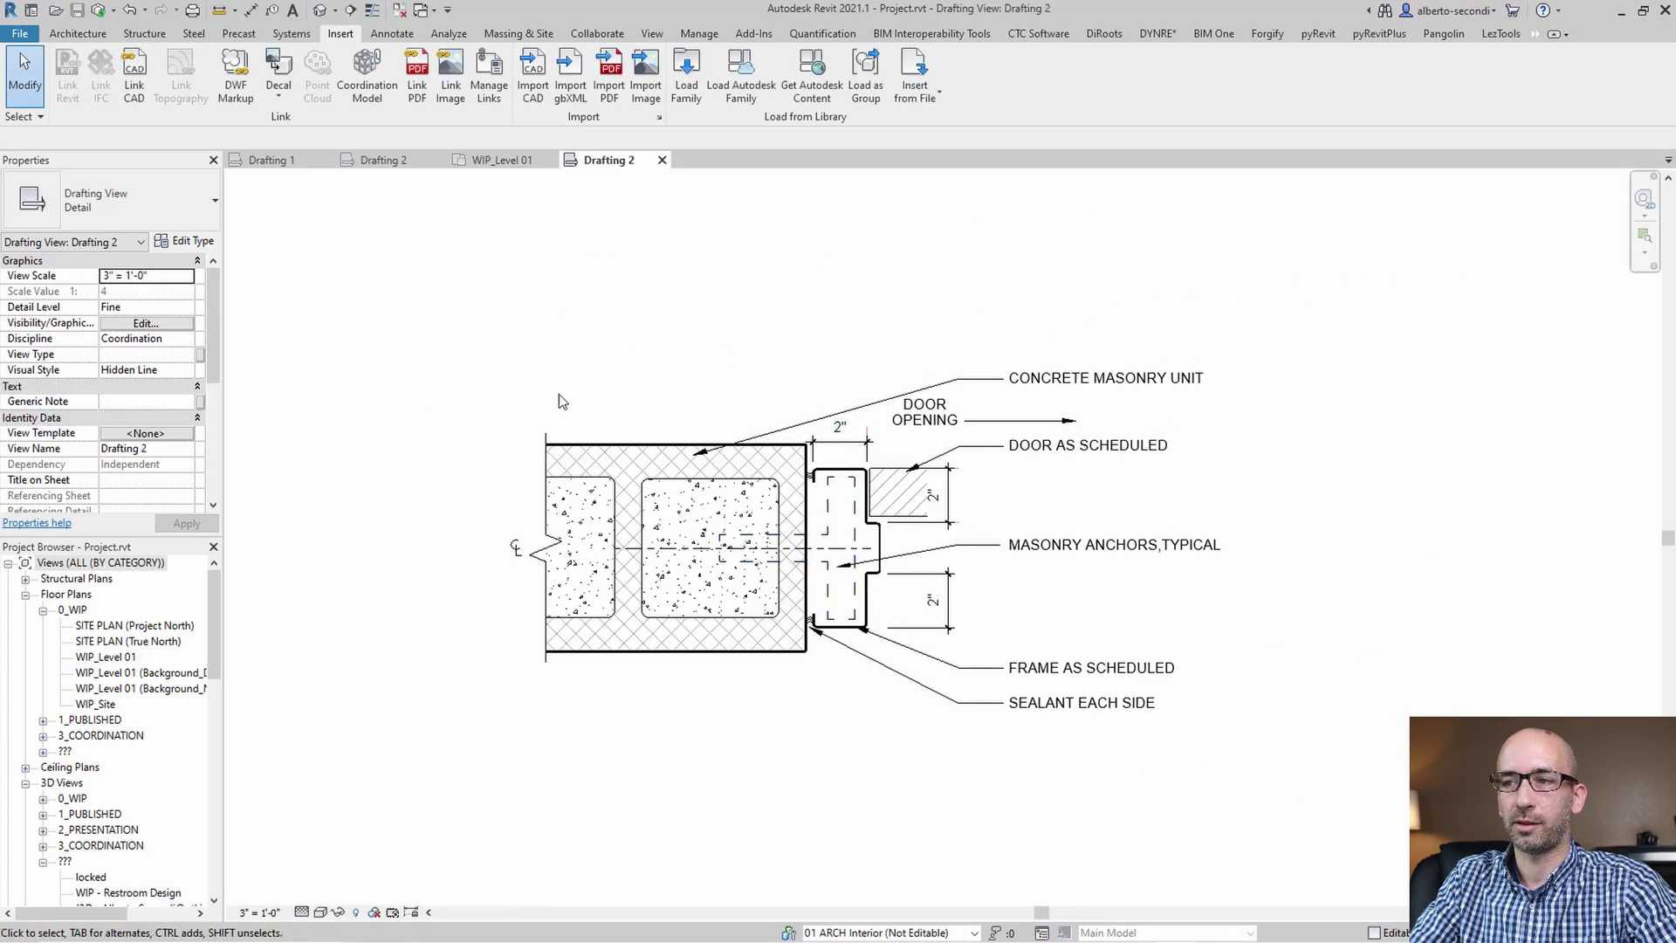